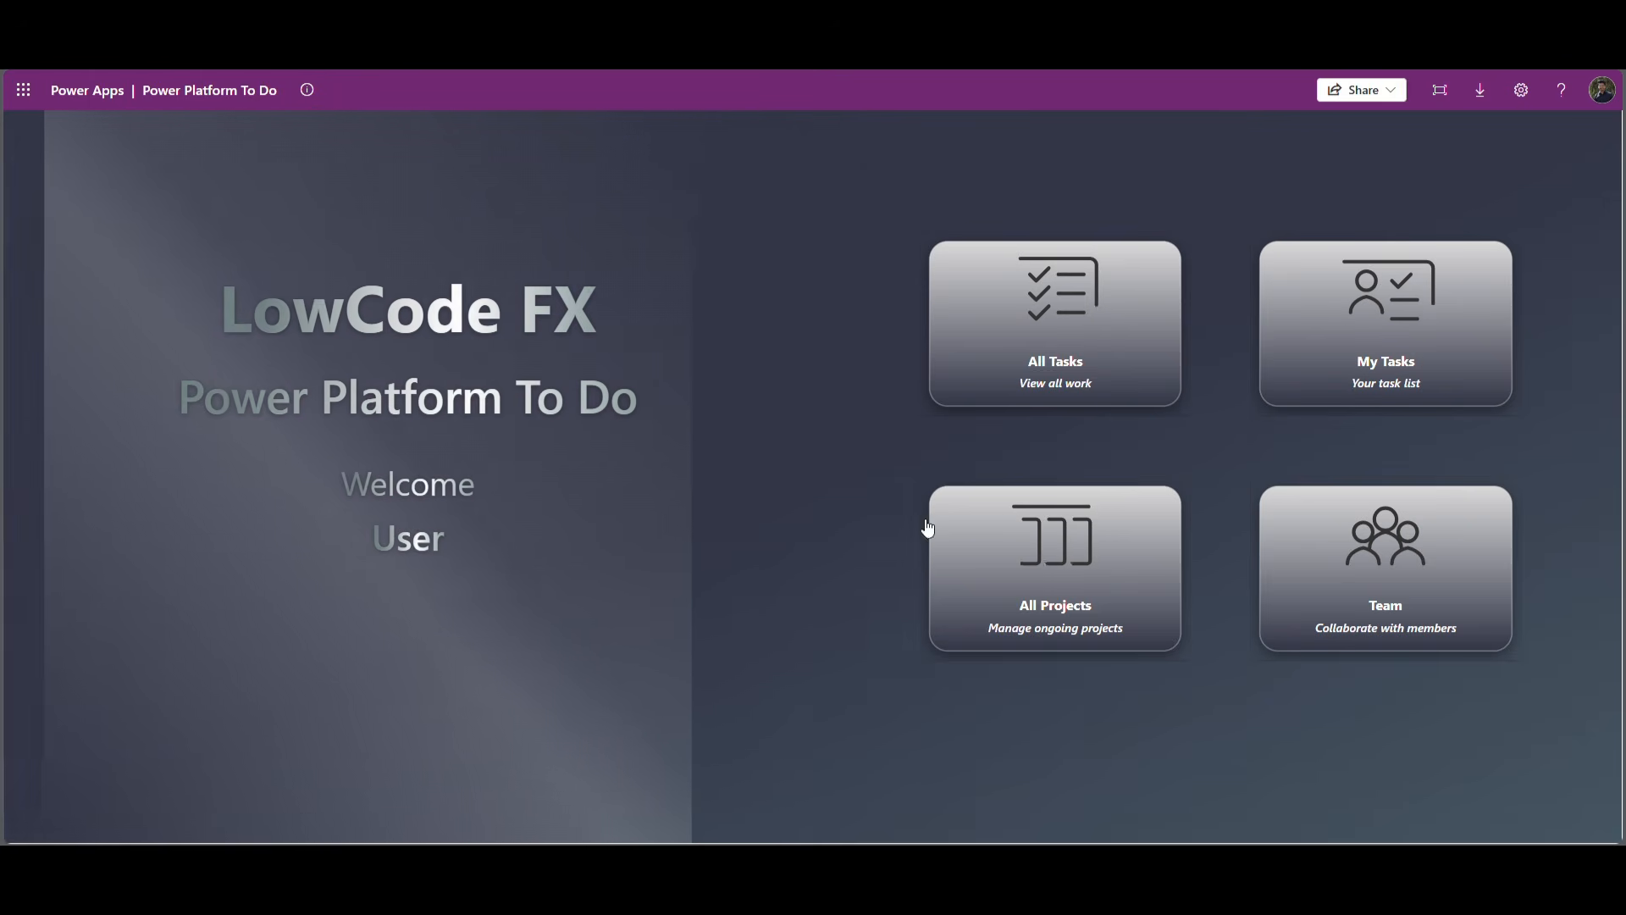
# Step: Open the Power Platform To Do project from All Projects and look over its New, In Progress and Completed tasks
pyautogui.click(1027, 600)
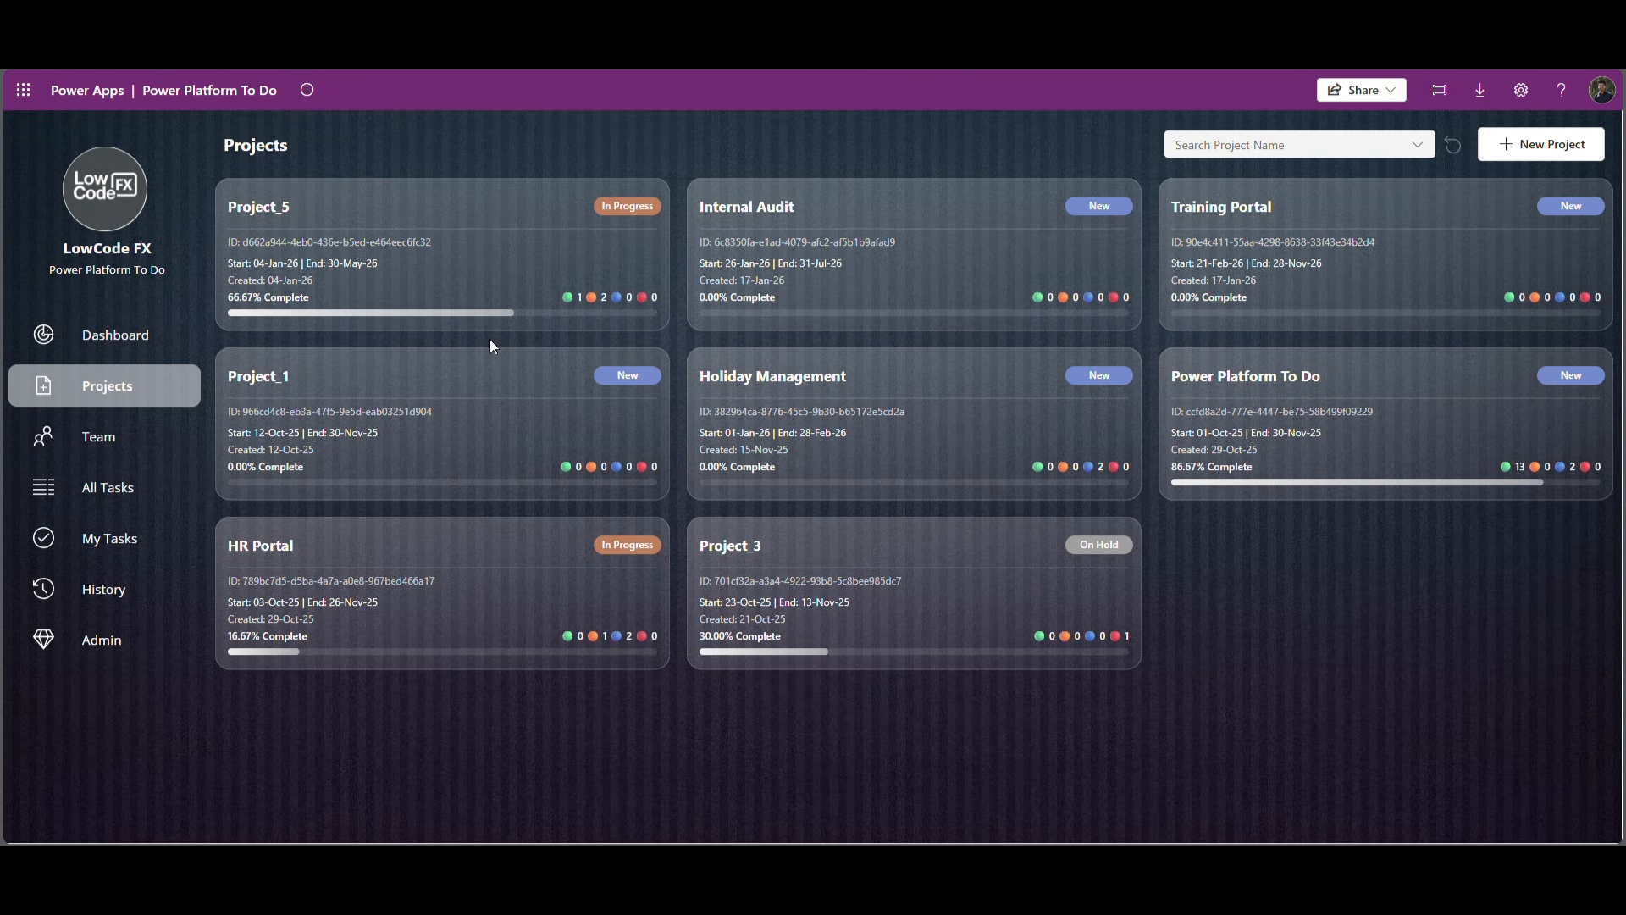
pyautogui.click(1173, 436)
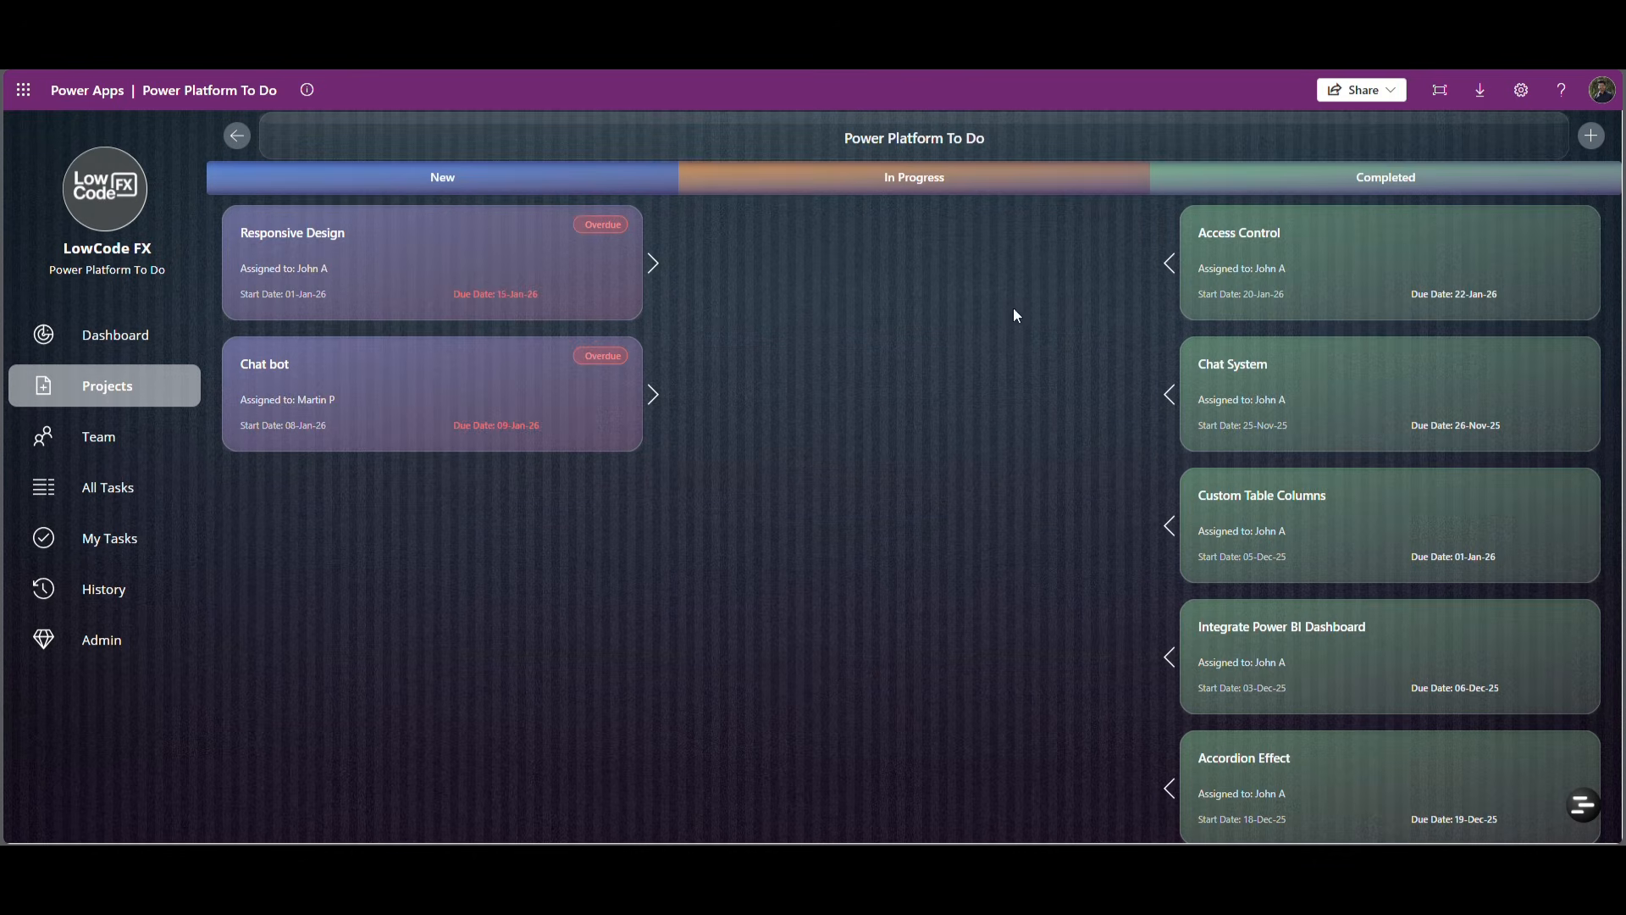
pyautogui.scroll(-3, 1408, 410)
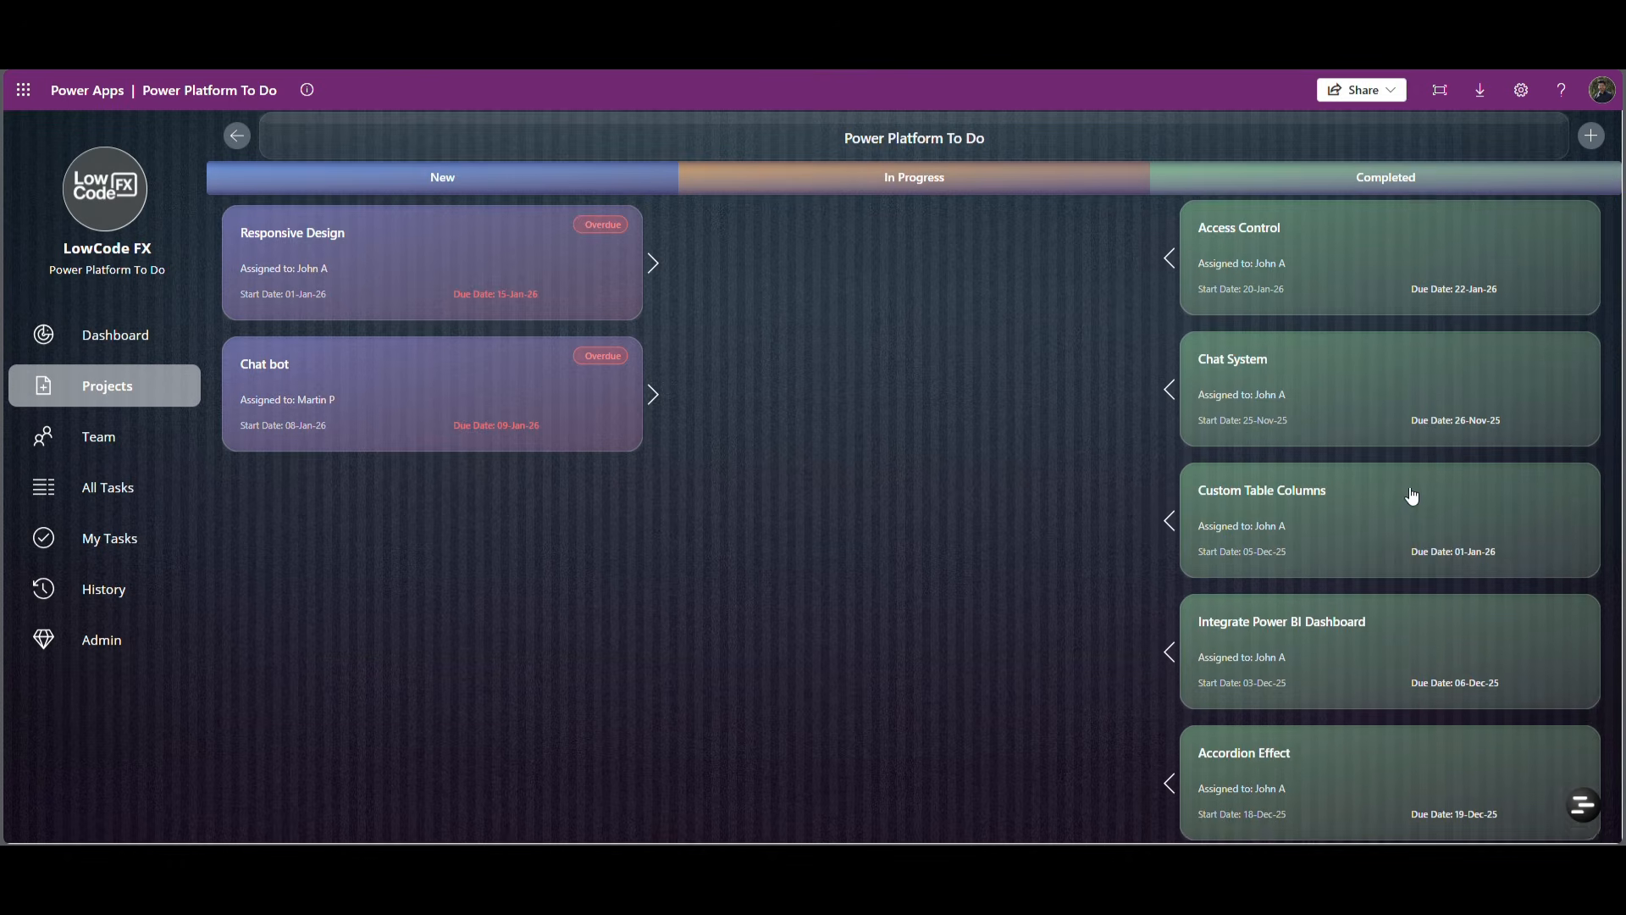
pyautogui.scroll(3, 1415, 527)
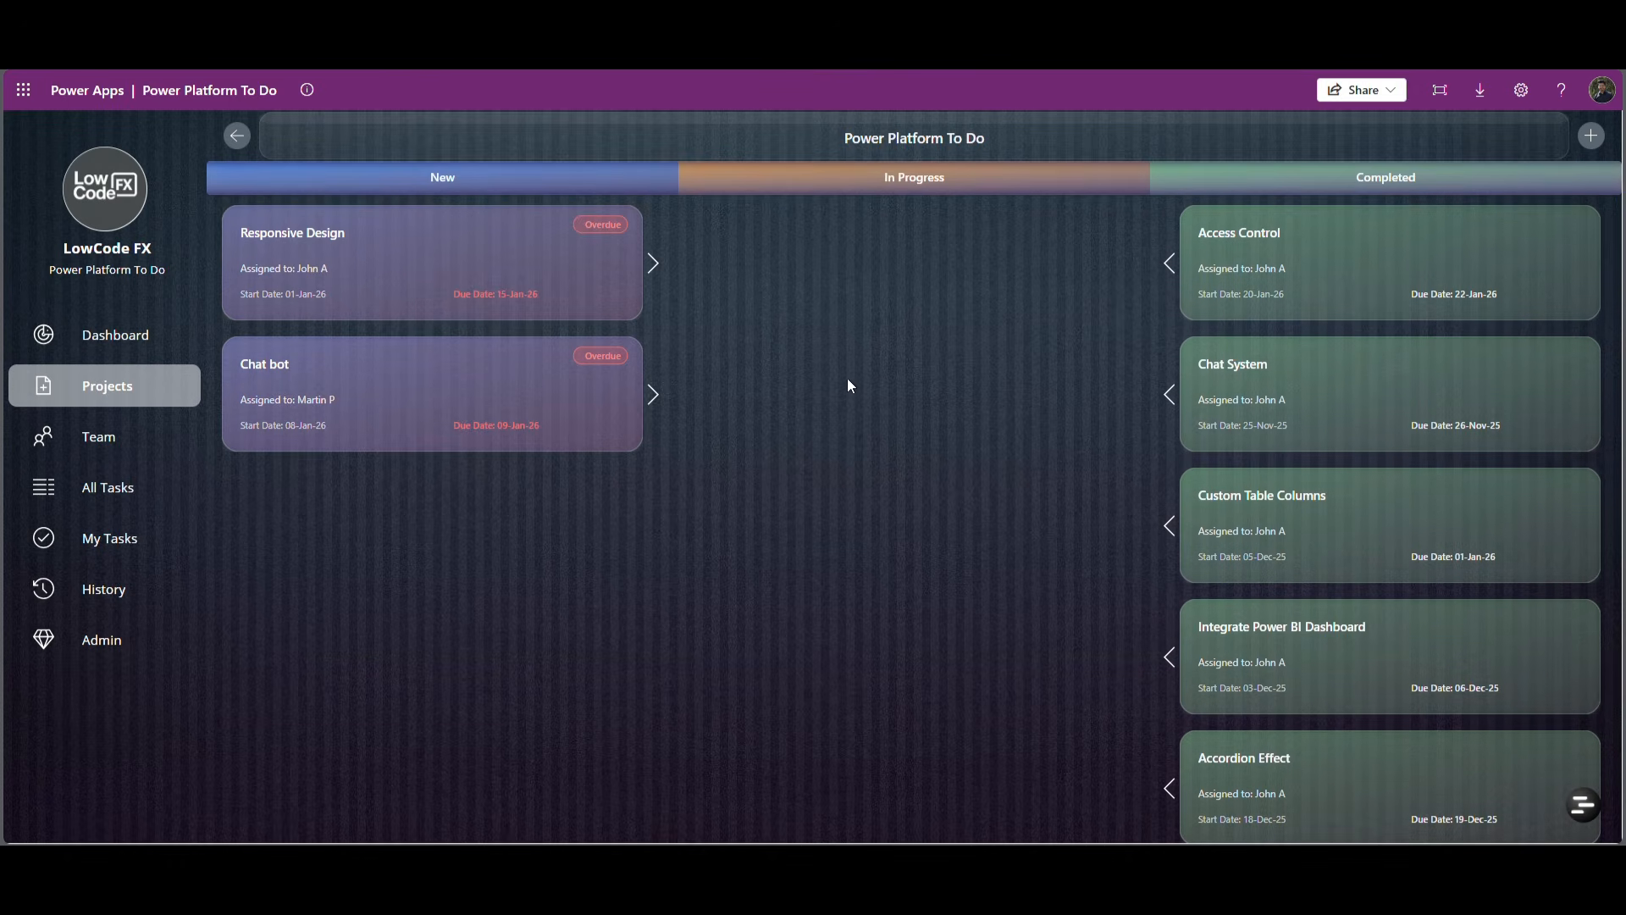
# Step: View the Test action item's activity in the Responsive Design task and close the task details
pyautogui.click(392, 258)
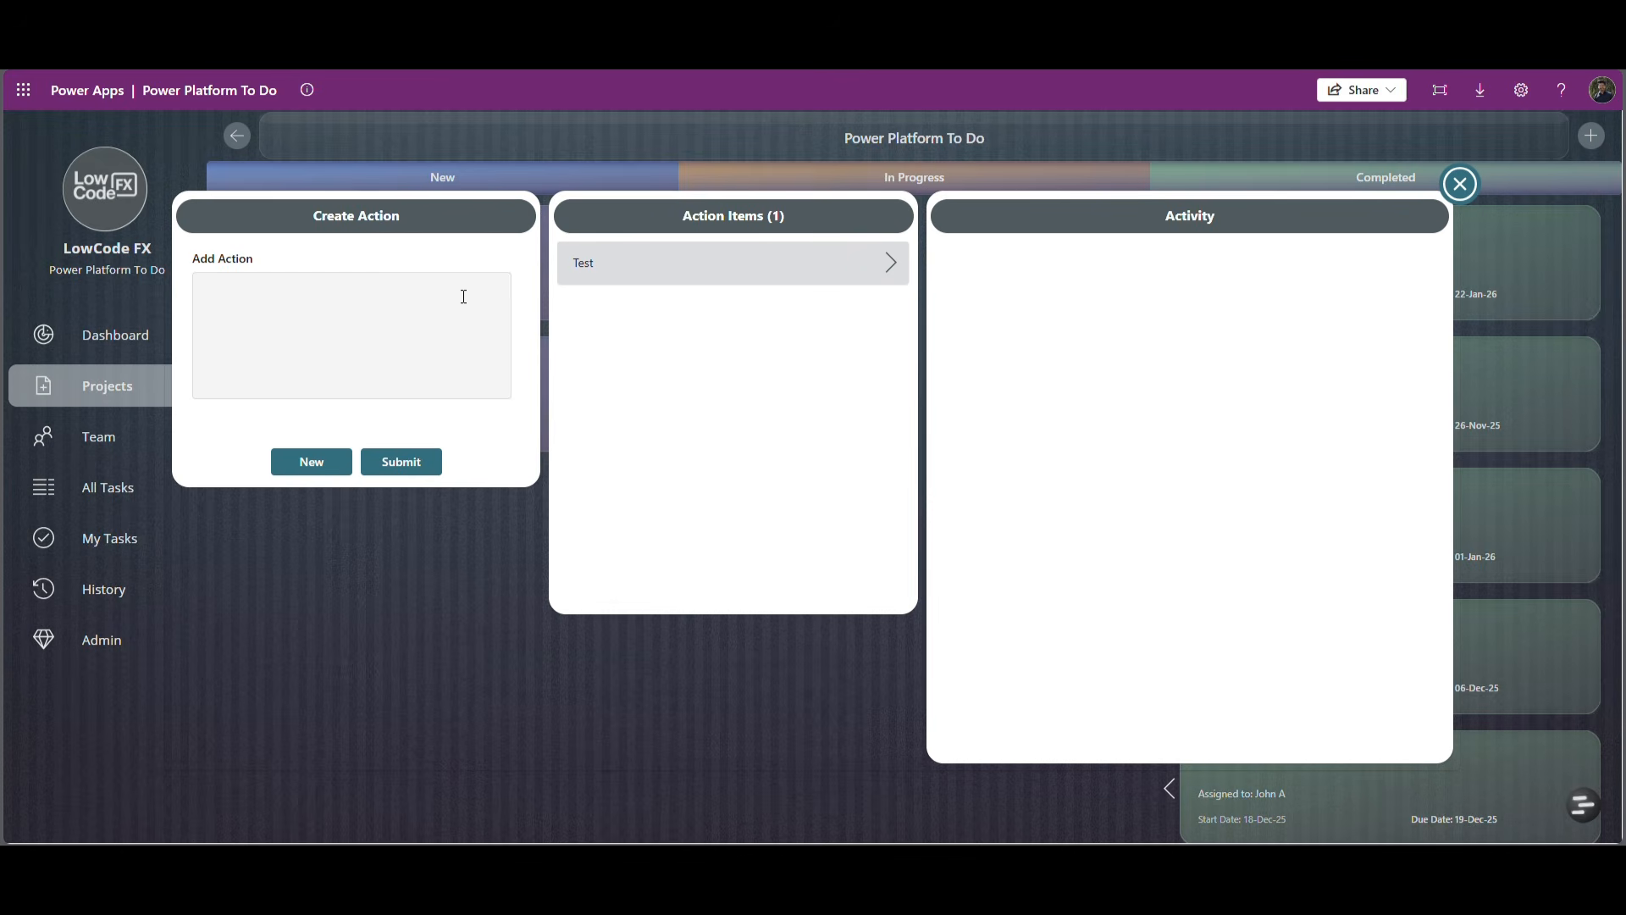
pyautogui.click(891, 268)
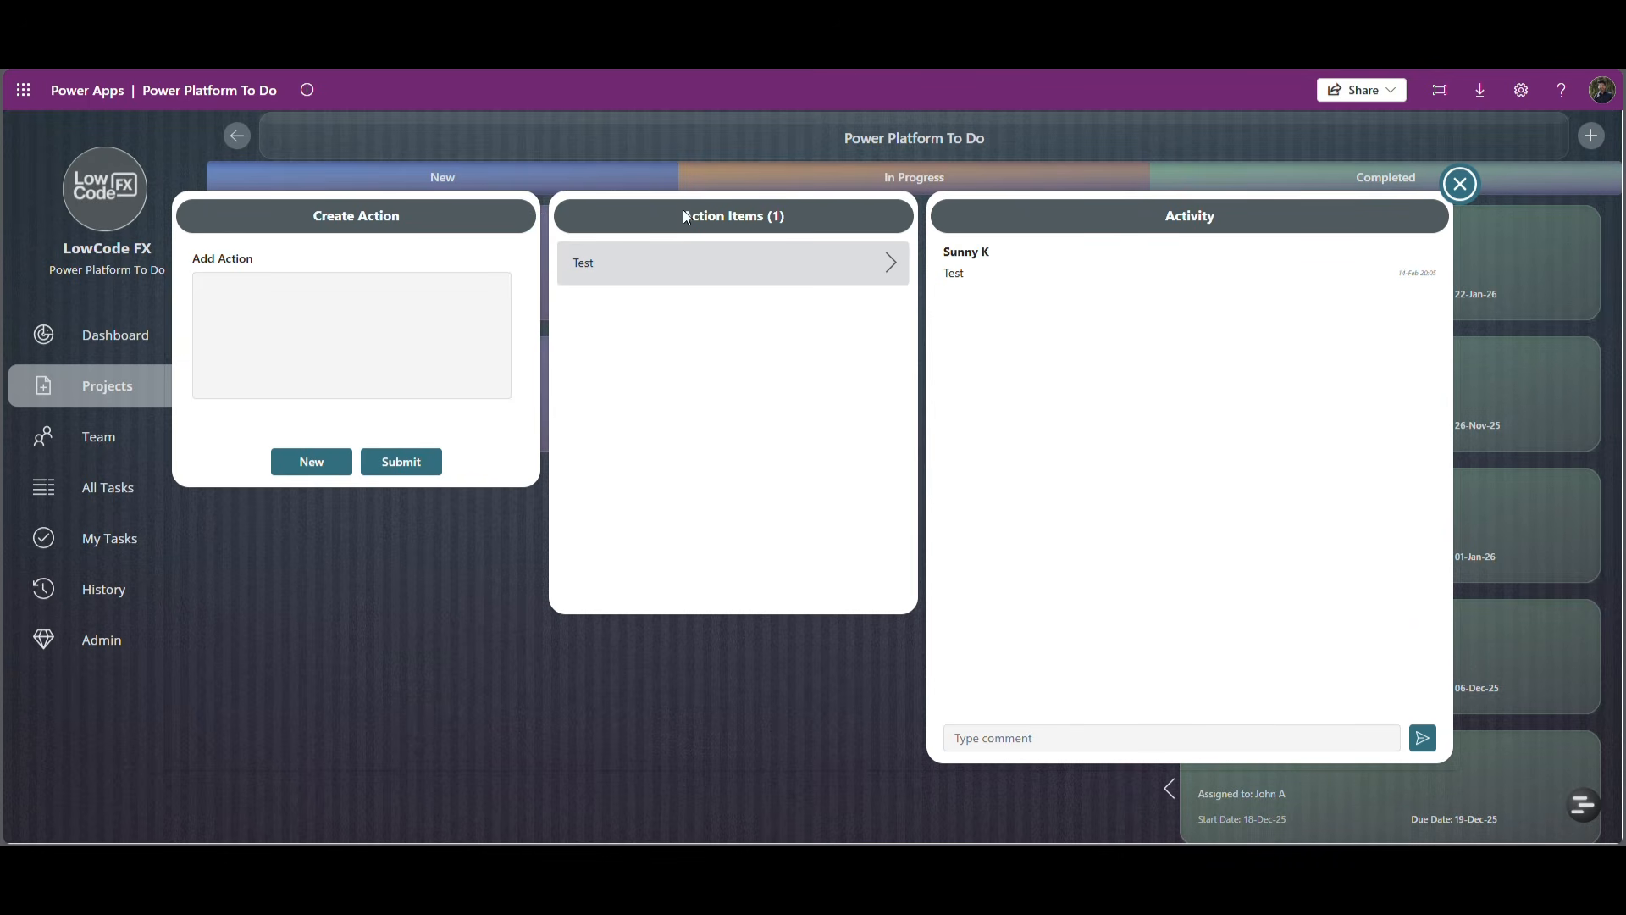
pyautogui.click(957, 738)
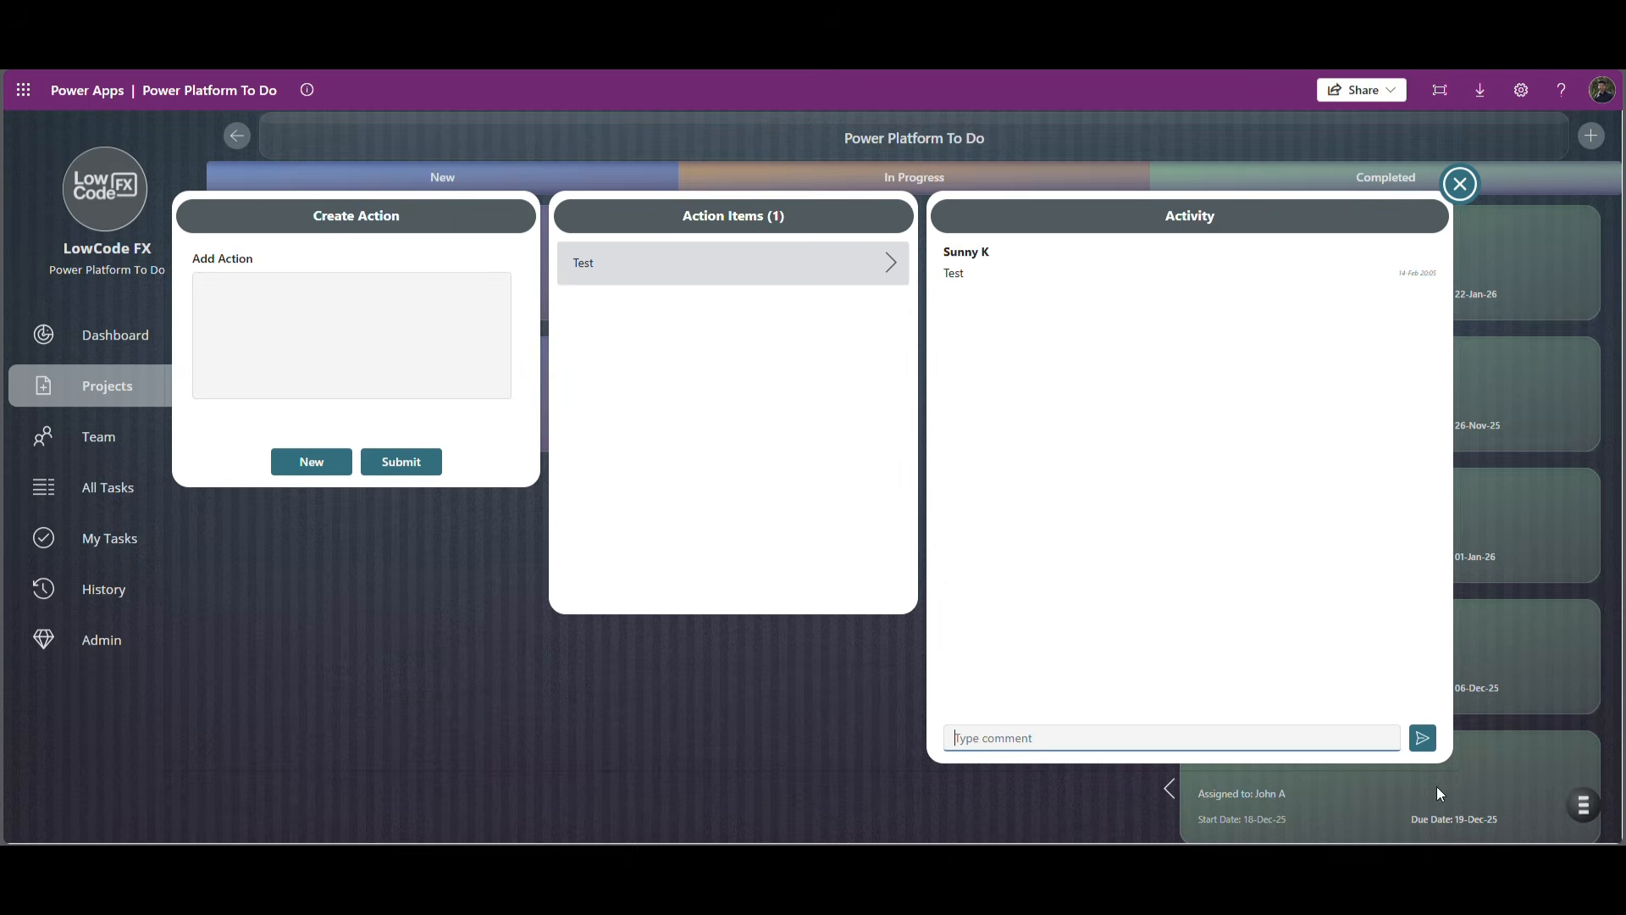
pyautogui.click(1459, 182)
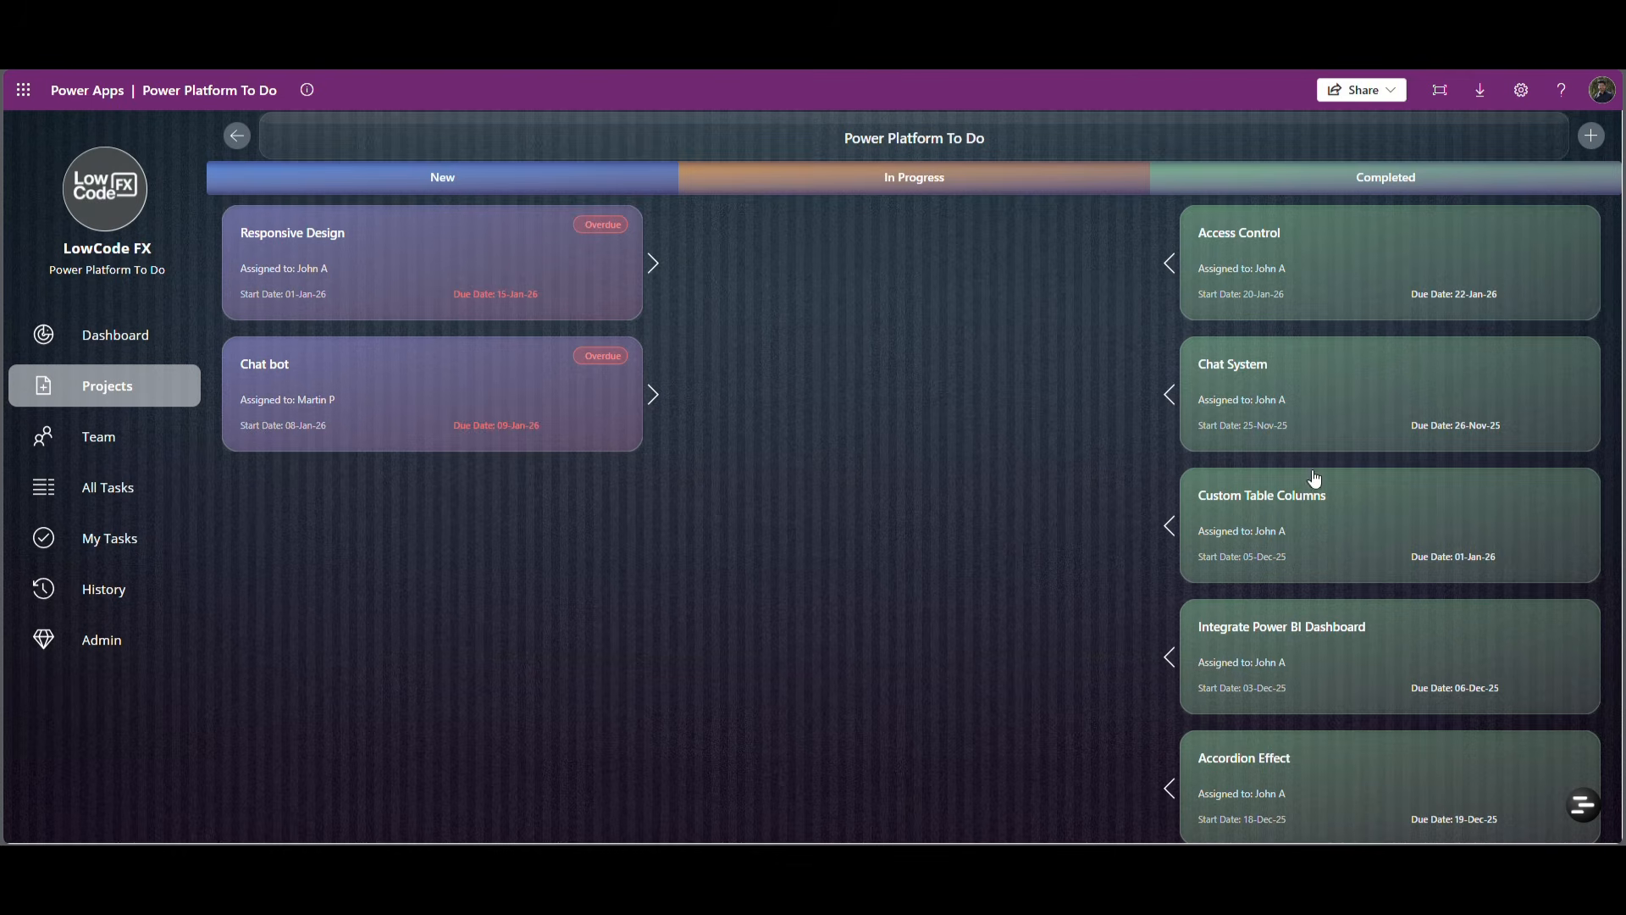
# Step: Review the project's Gantt chart month by month back to November 25 and return to the projects list
pyautogui.click(1584, 807)
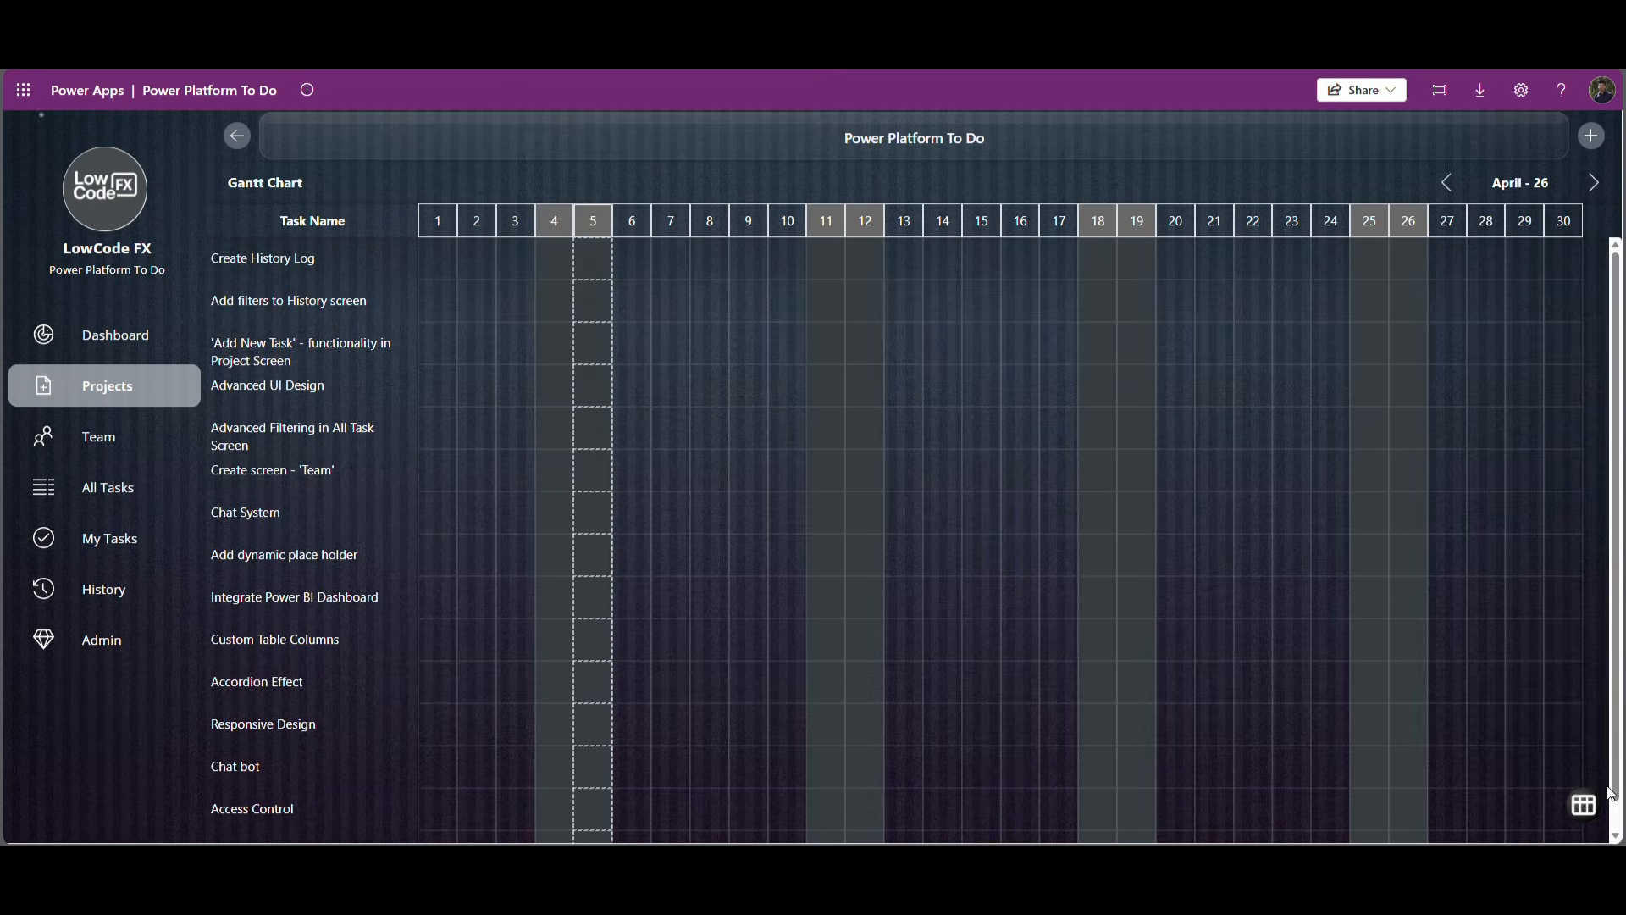
pyautogui.click(1452, 188)
pyautogui.click(1451, 188)
pyautogui.click(1451, 188)
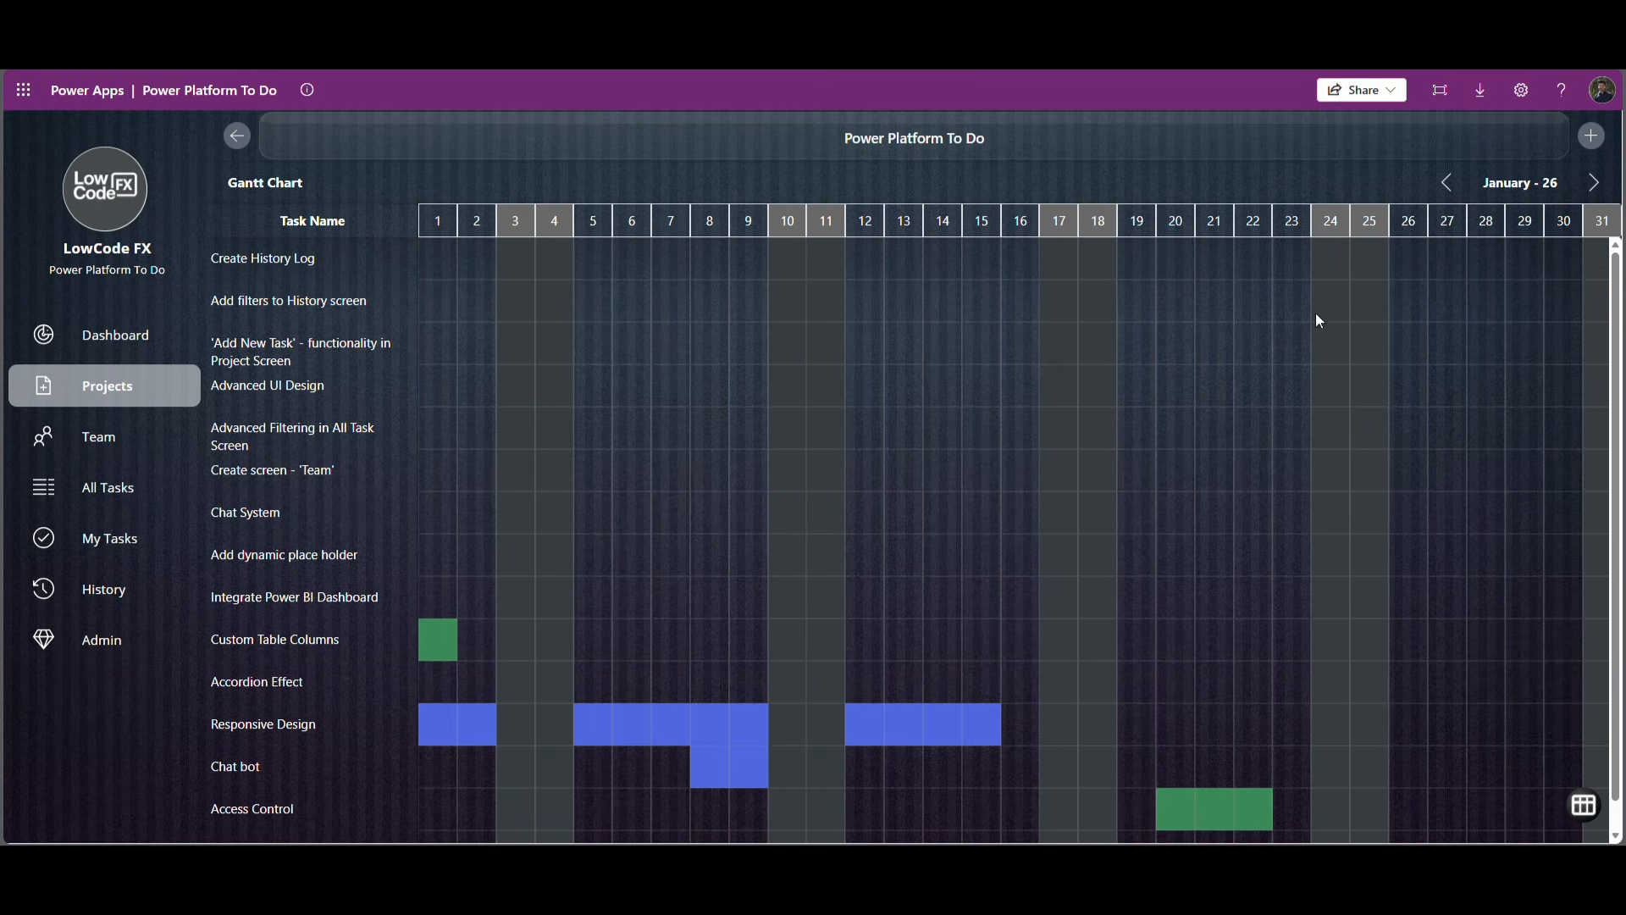
pyautogui.click(1450, 187)
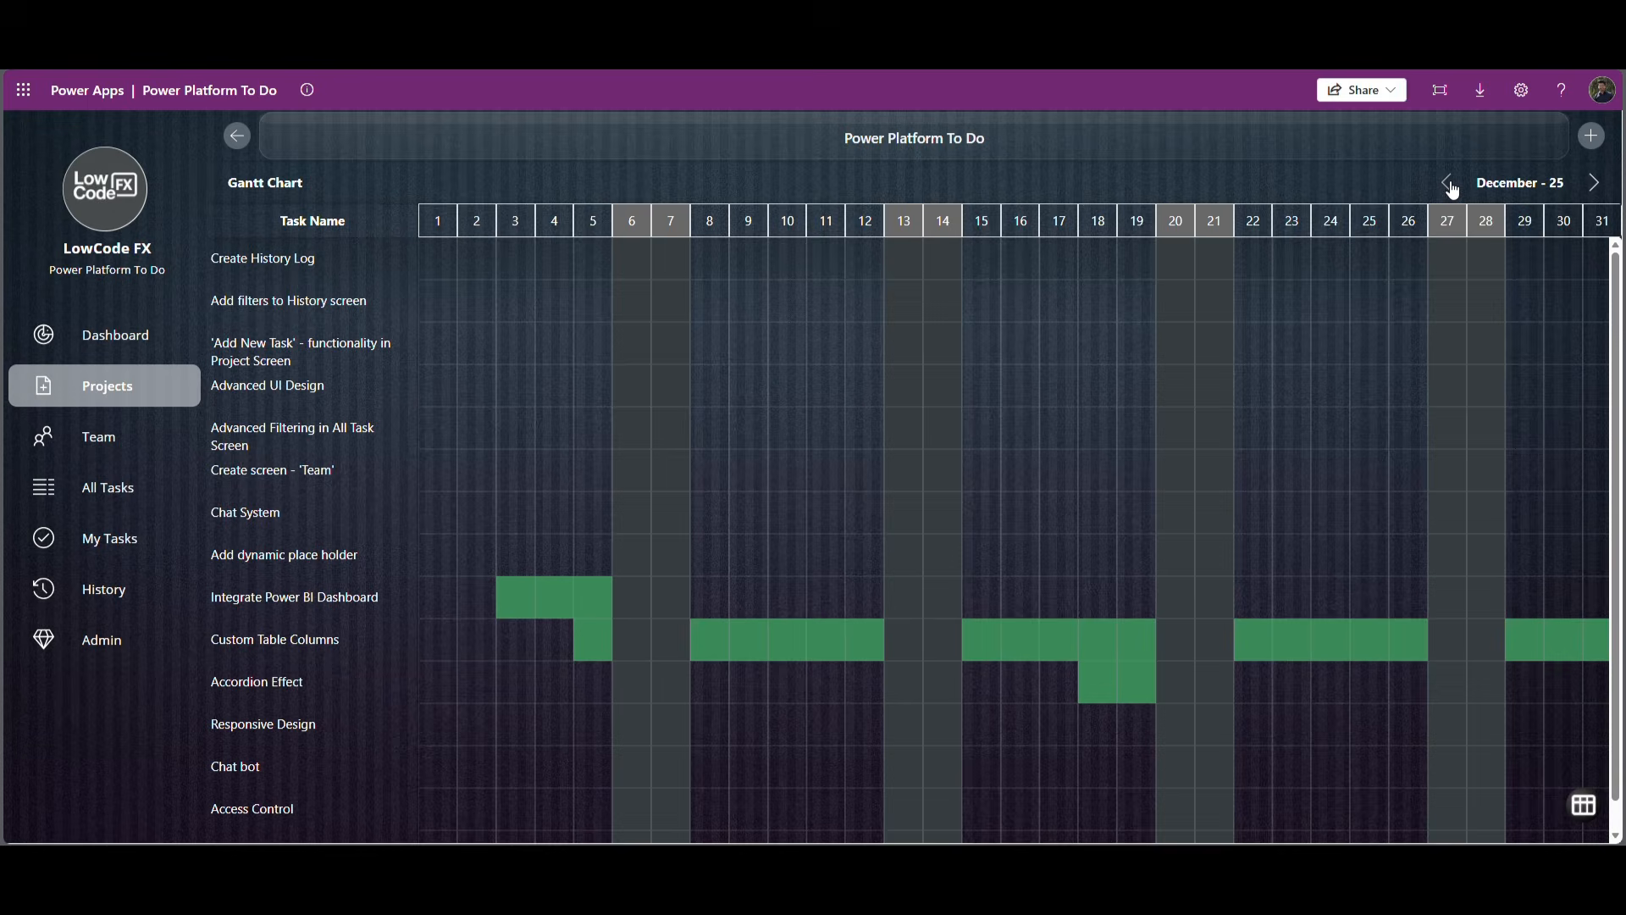
pyautogui.click(1452, 188)
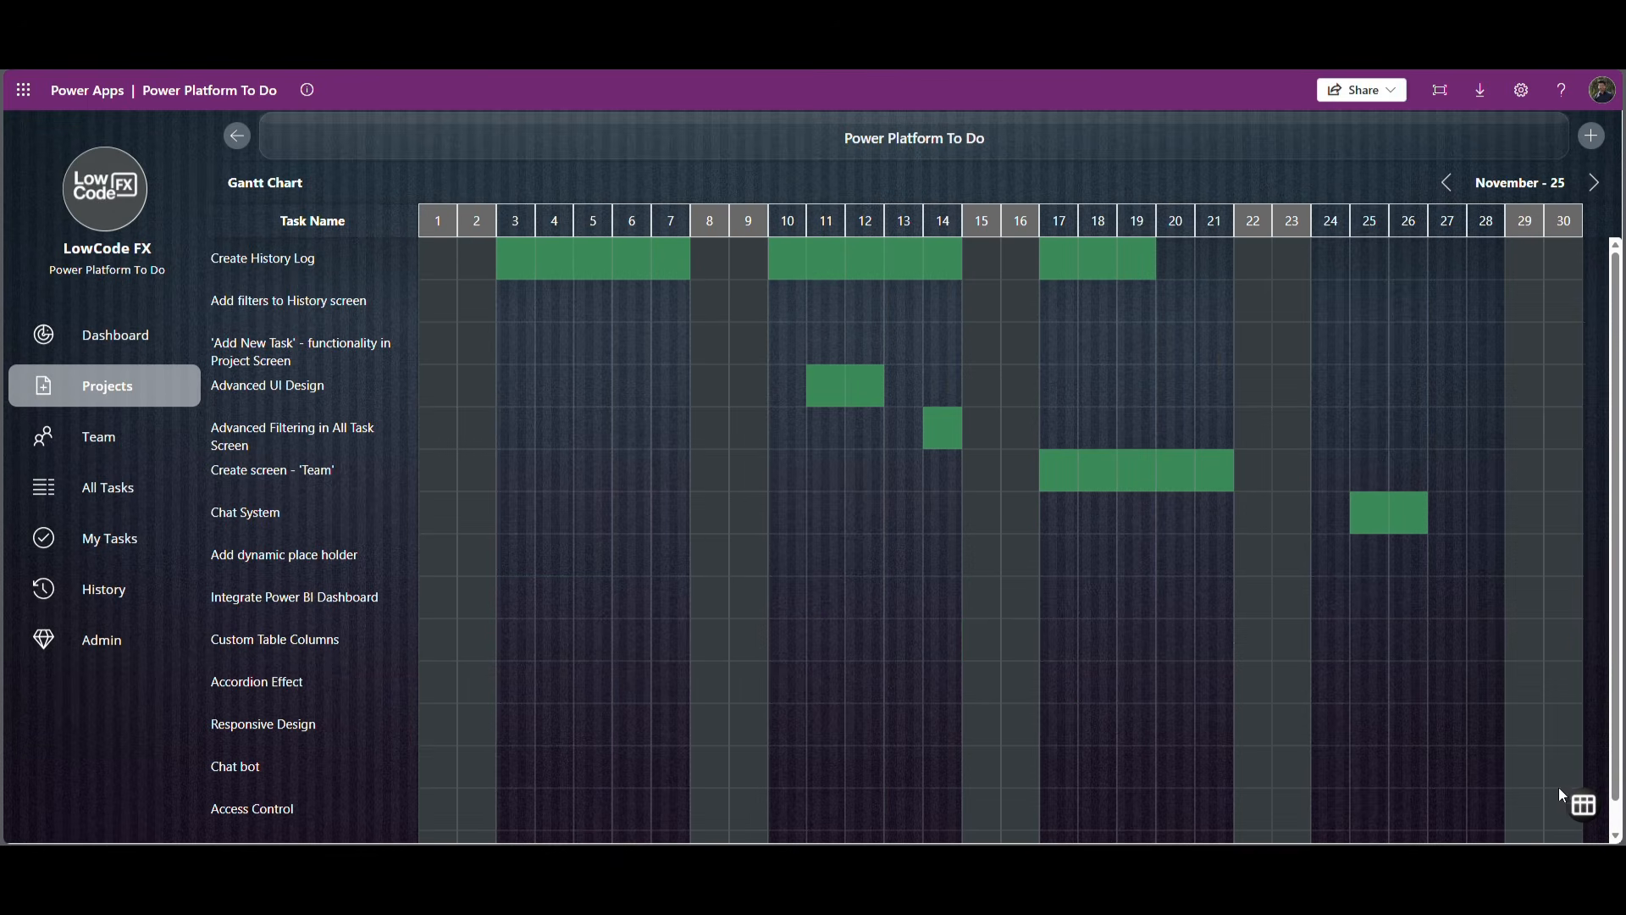
pyautogui.click(1583, 805)
pyautogui.click(238, 136)
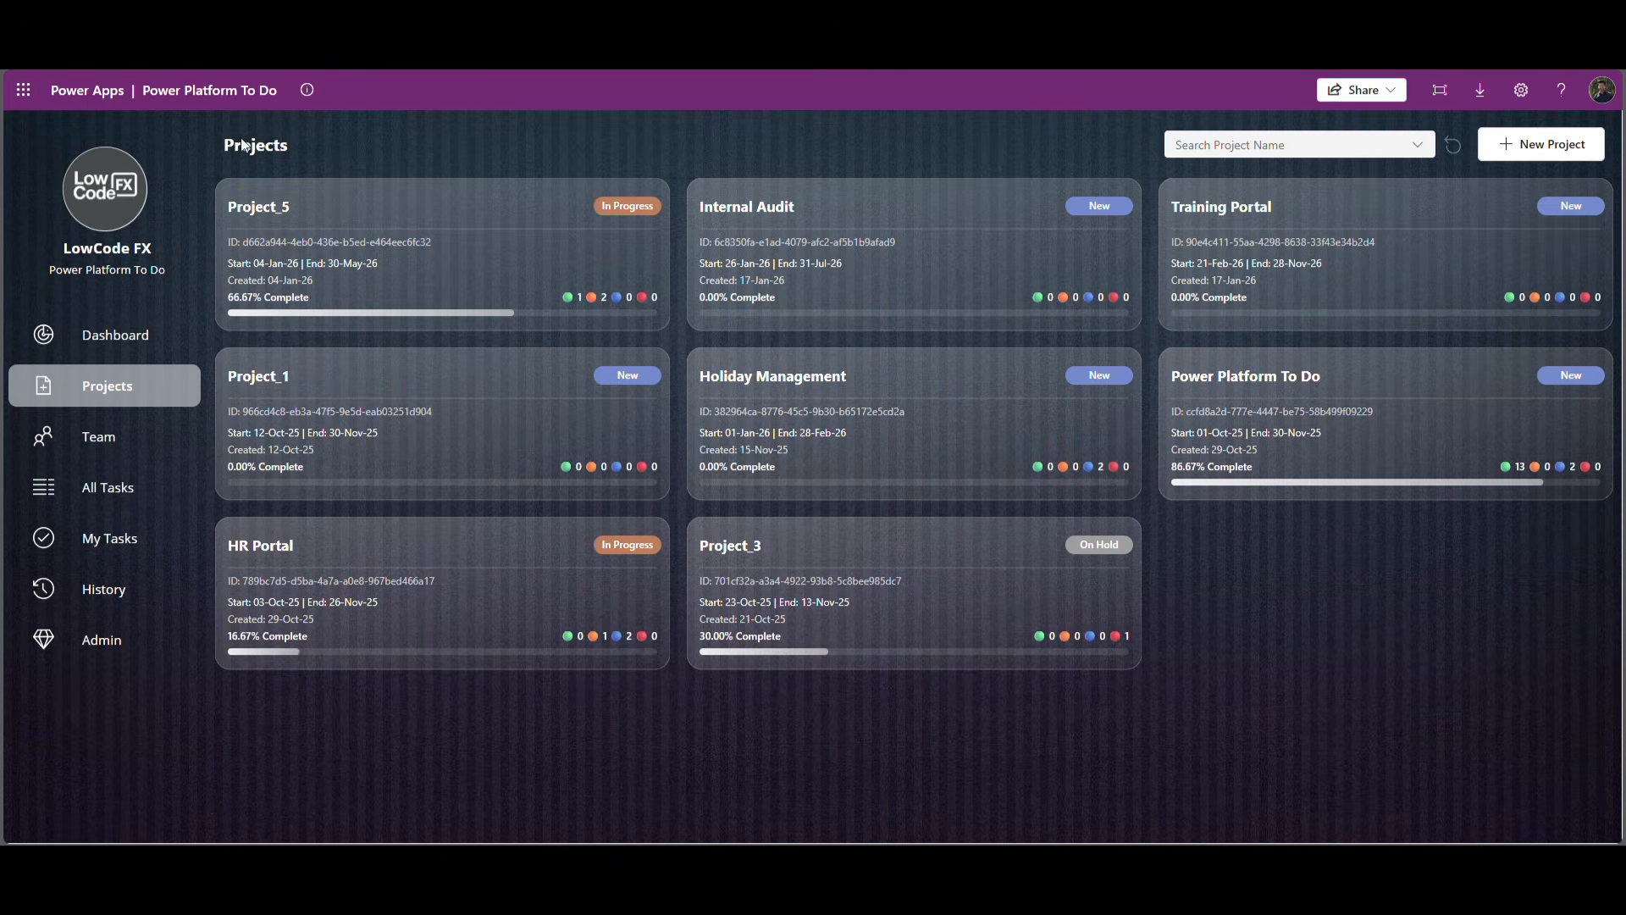
# Step: On the Team screen, expand the first resource's tasks for Power Platform To Do, Project_5, Project_3 and Holiday Management
pyautogui.click(125, 451)
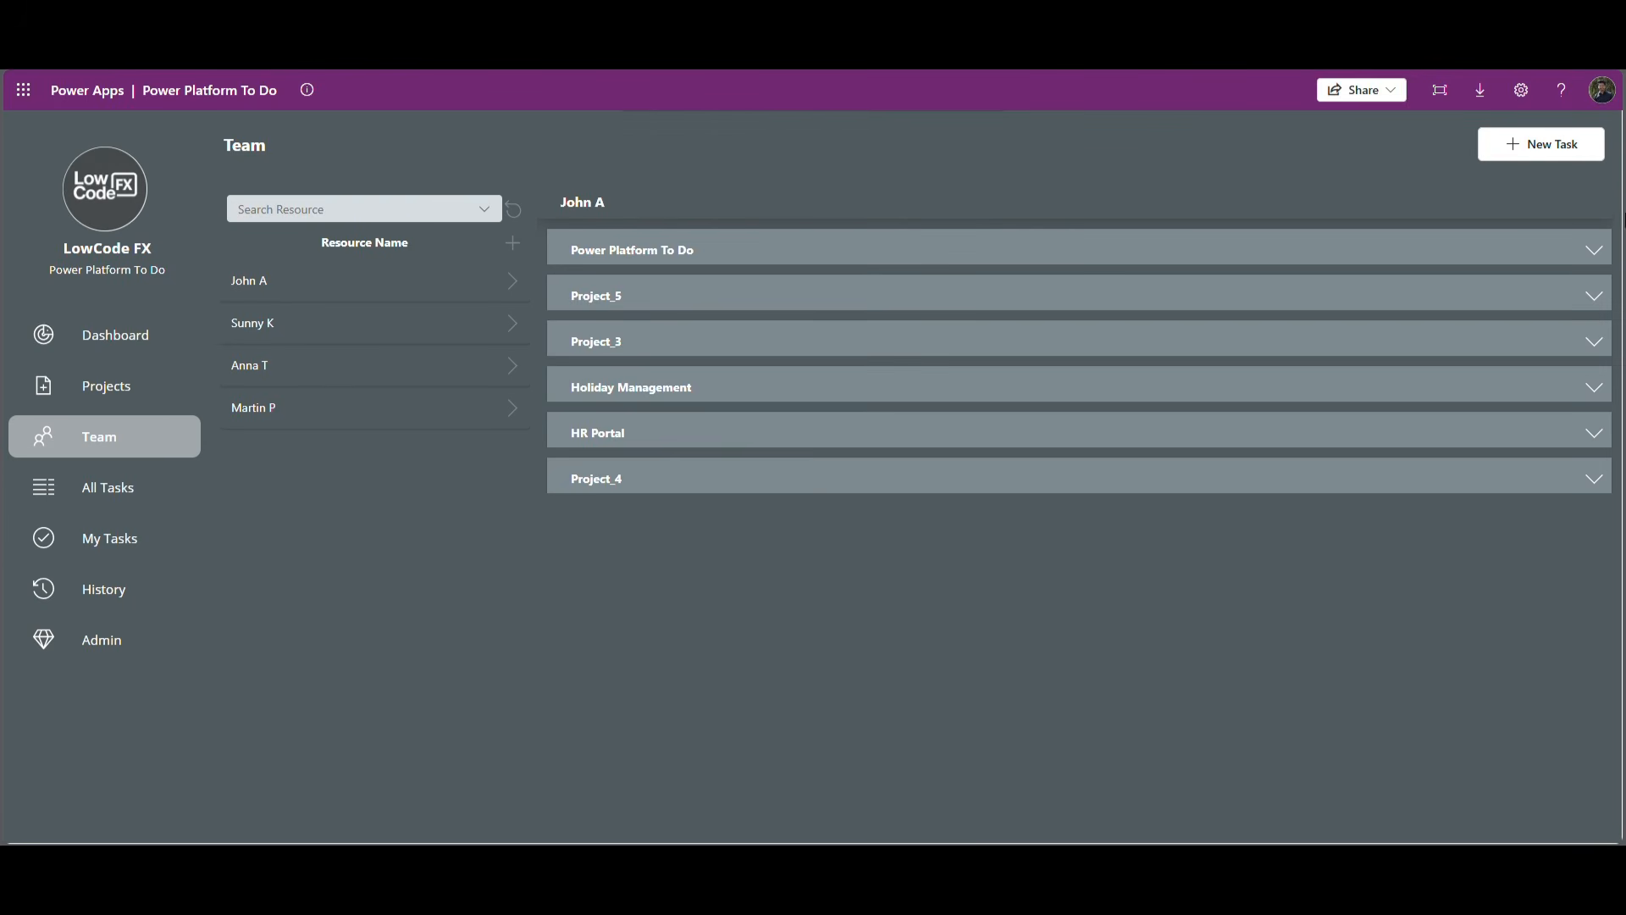
pyautogui.click(1594, 251)
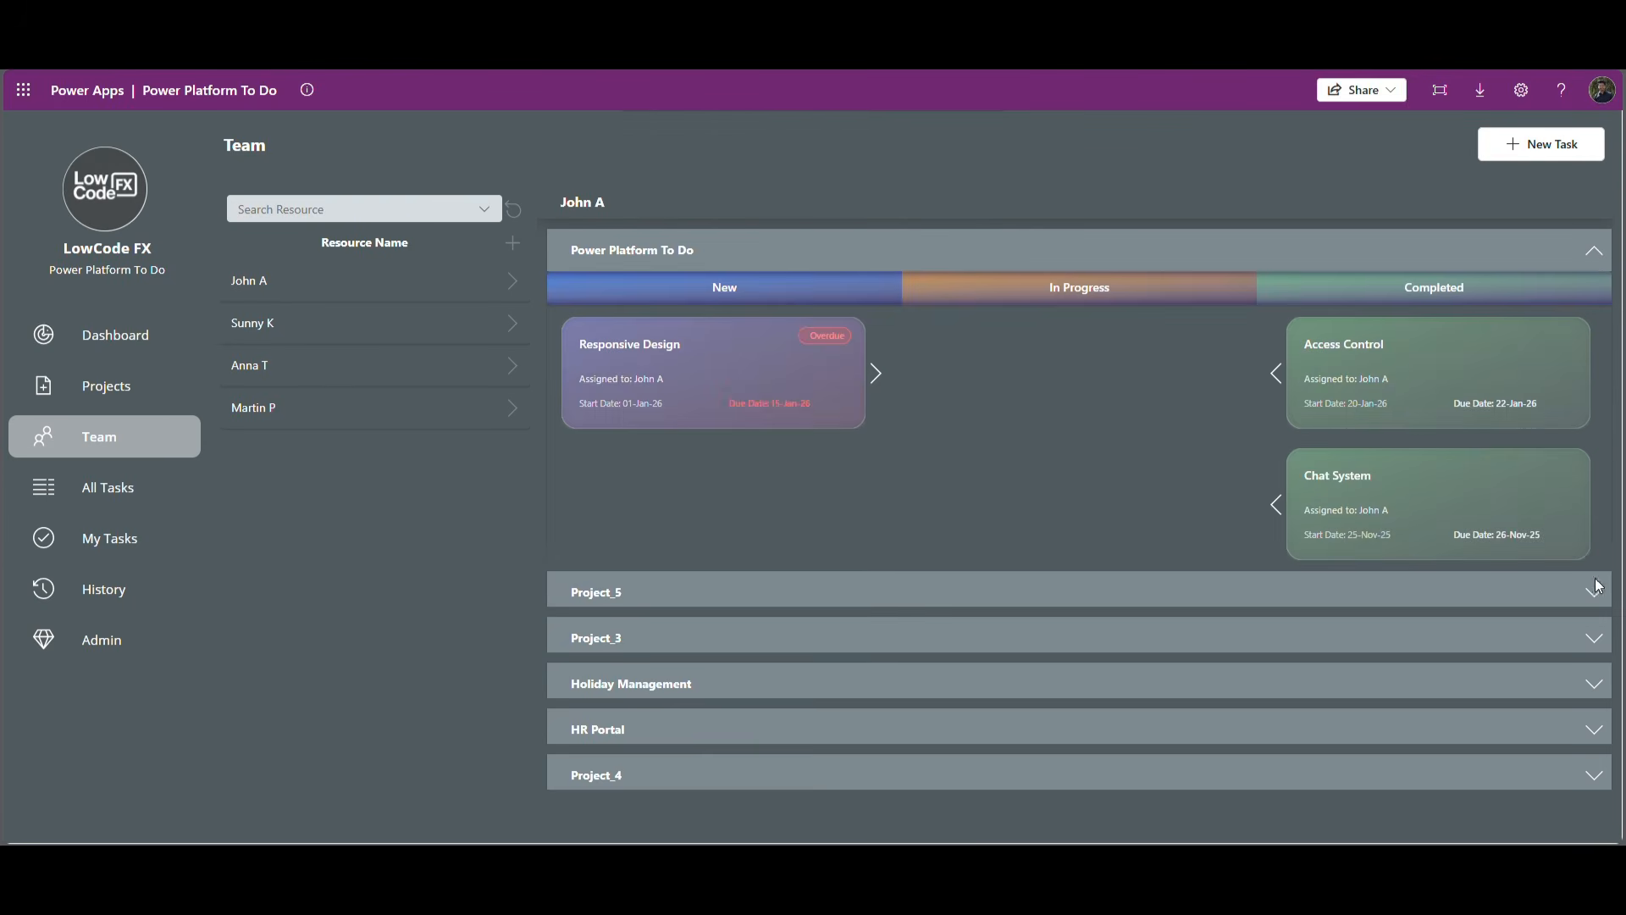
pyautogui.click(1598, 590)
pyautogui.click(1599, 637)
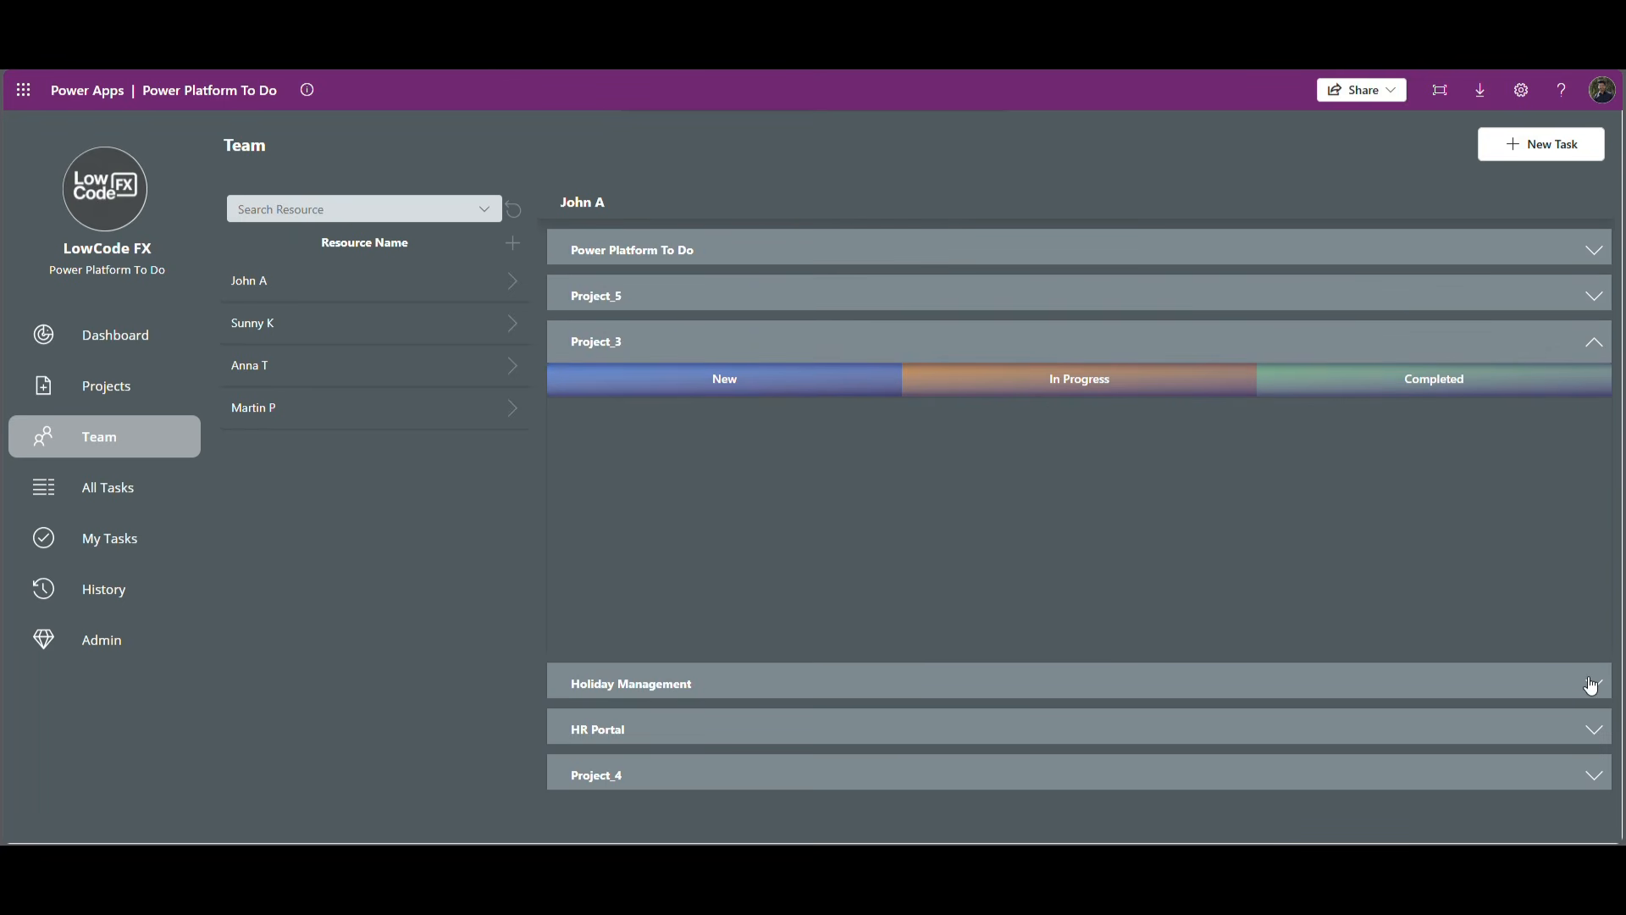
pyautogui.click(1591, 684)
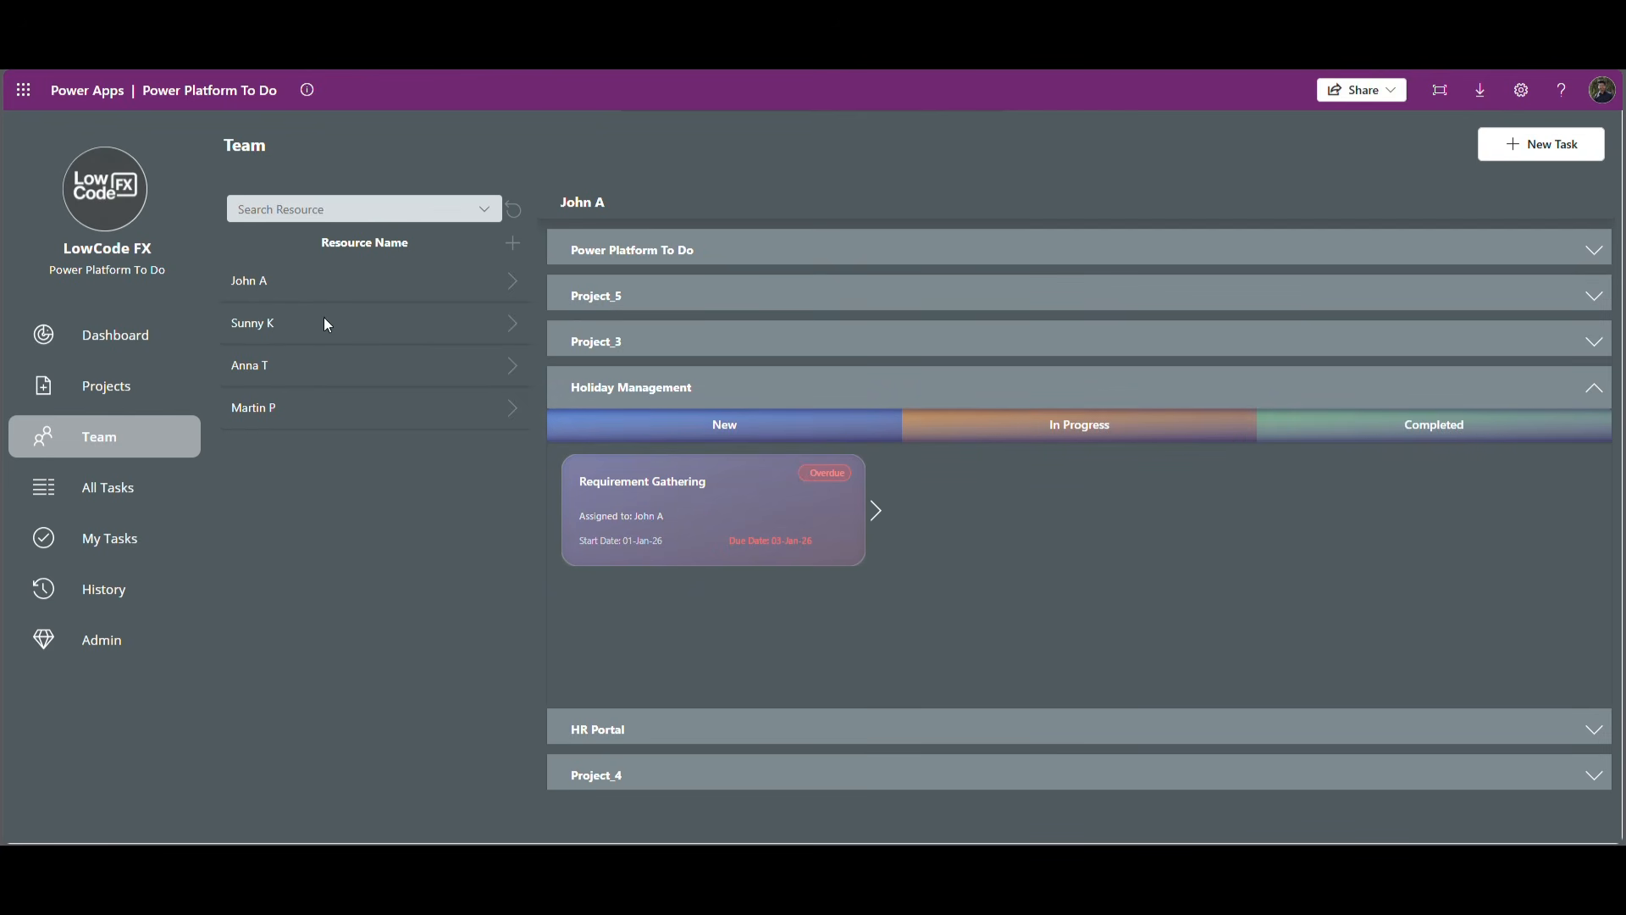
# Step: Look through the complete list on the All Tasks screen and open the My Tasks screen
pyautogui.click(121, 486)
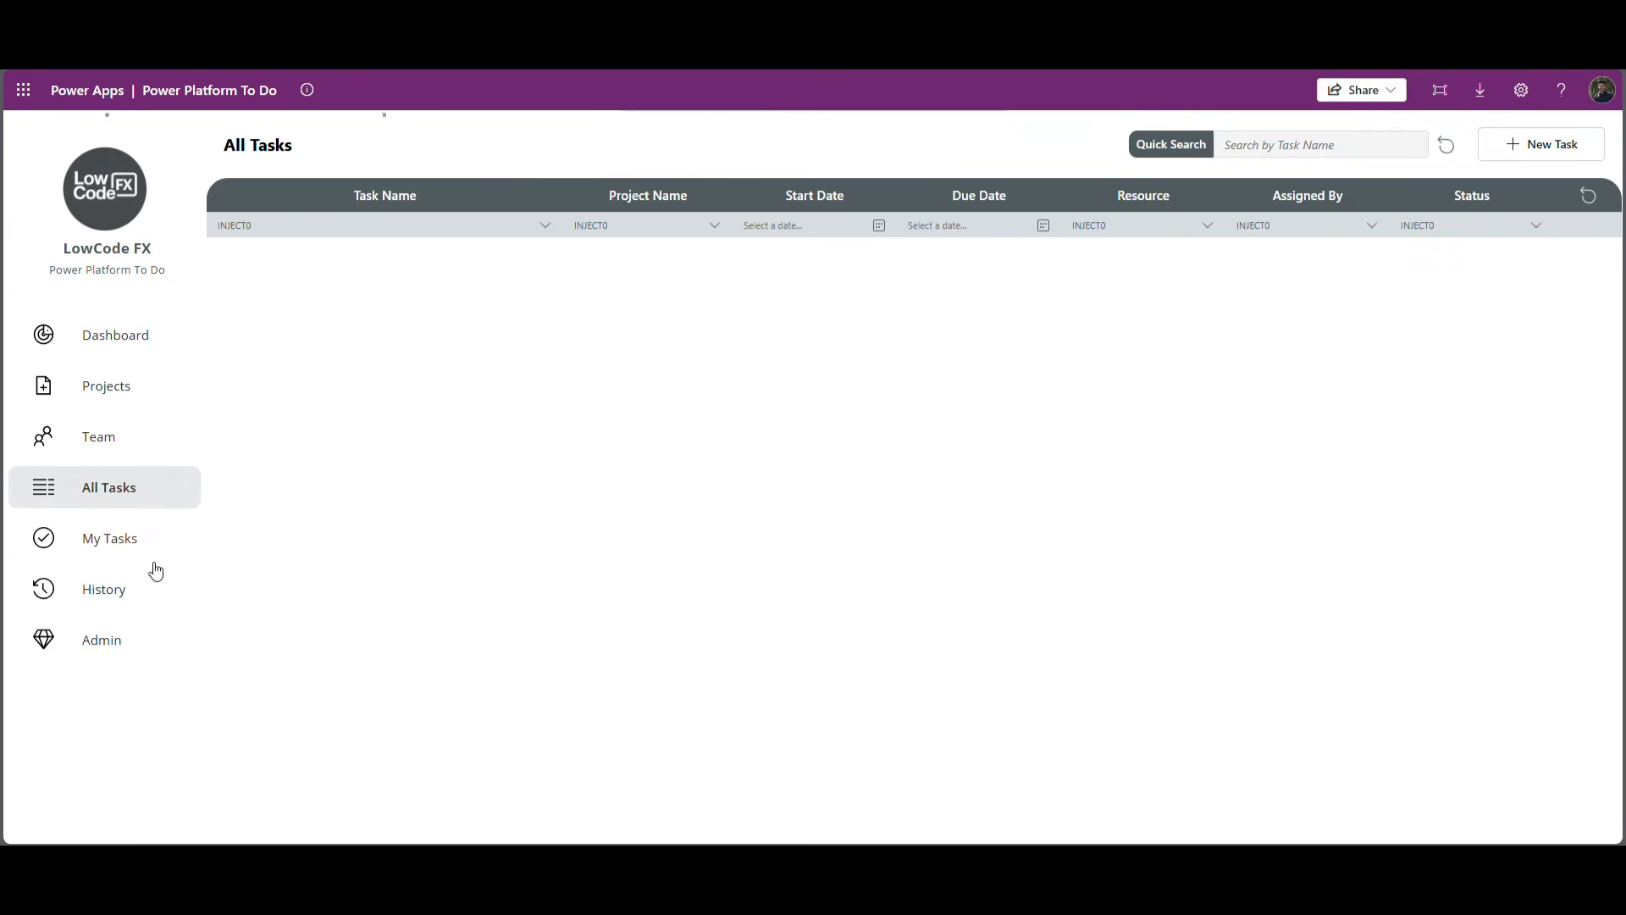
pyautogui.scroll(-3, 1315, 348)
pyautogui.scroll(-2, 1315, 349)
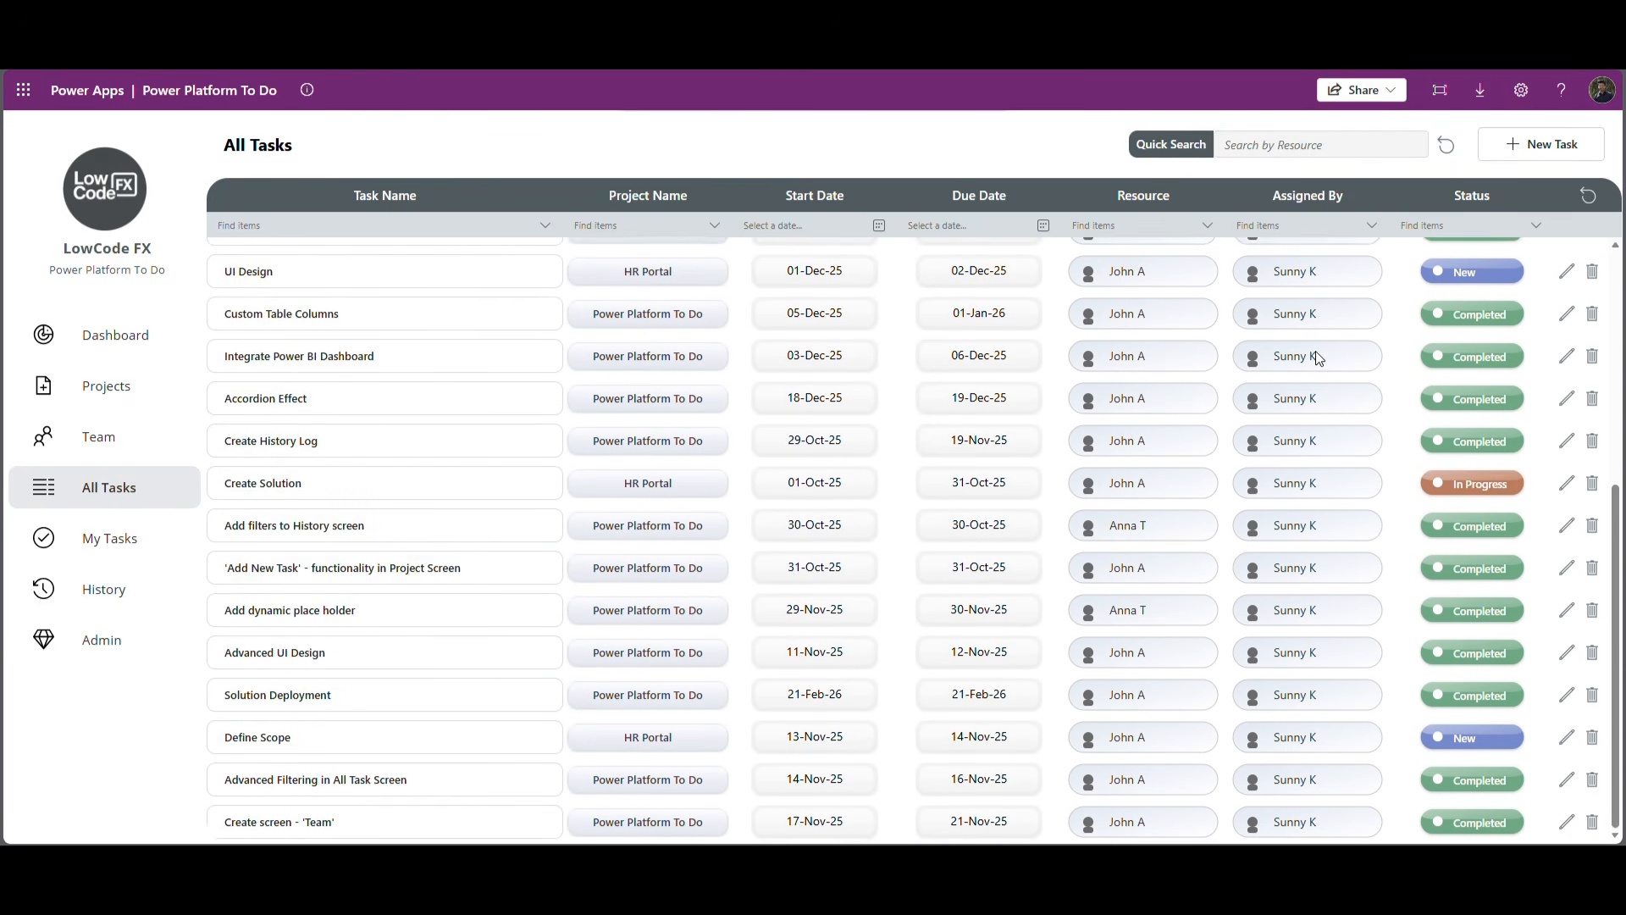
pyautogui.scroll(5, 1314, 352)
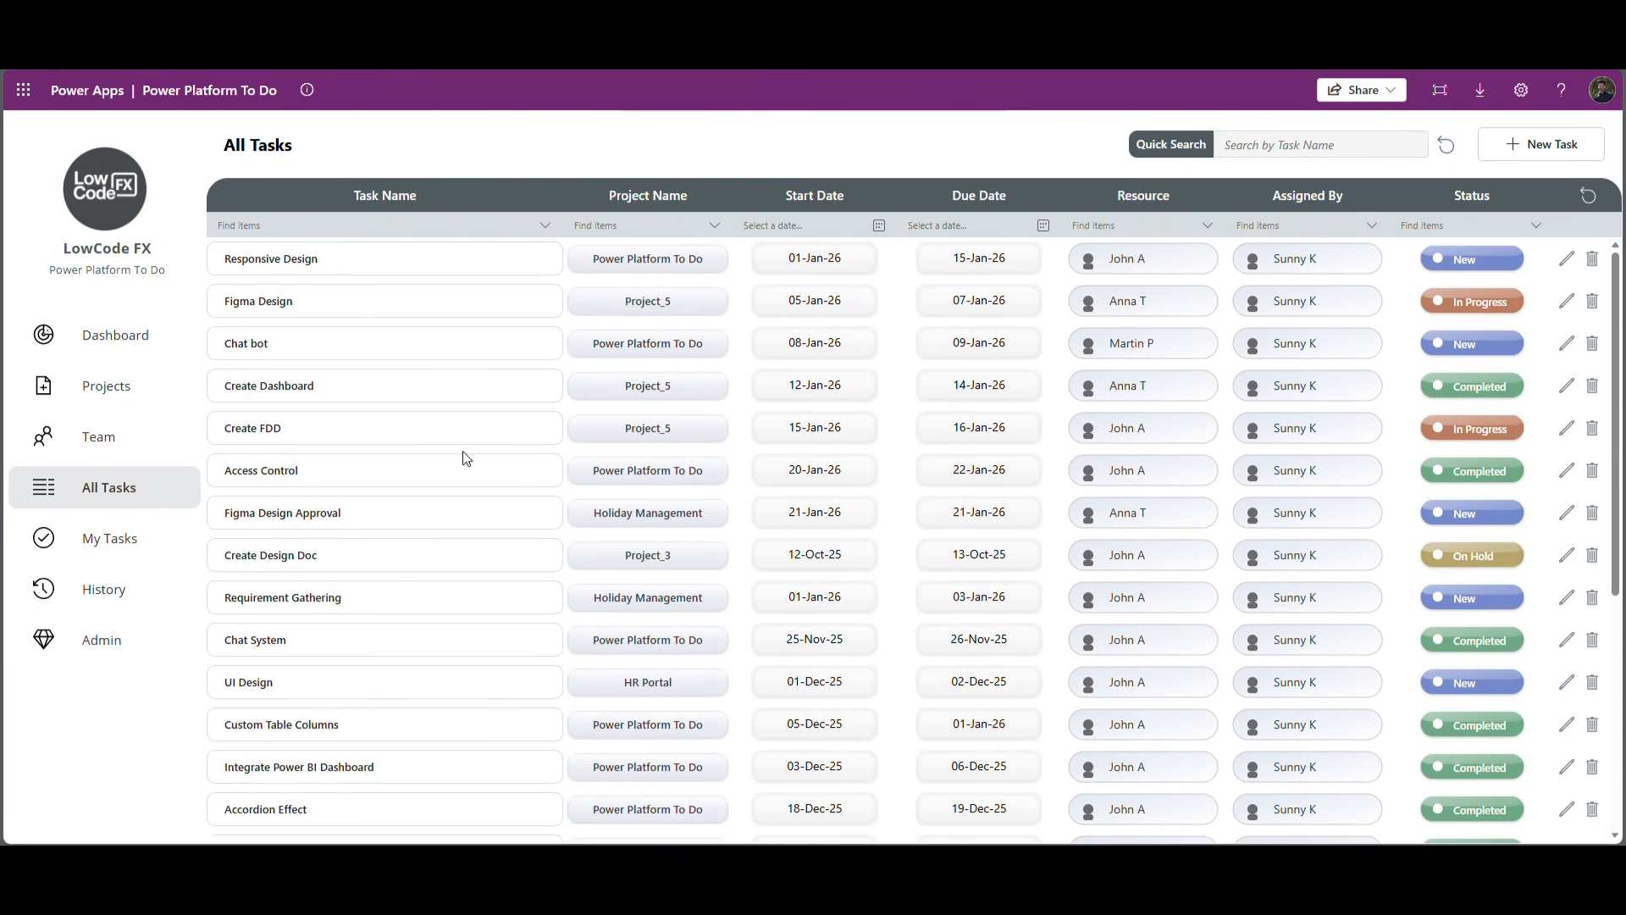
pyautogui.click(115, 547)
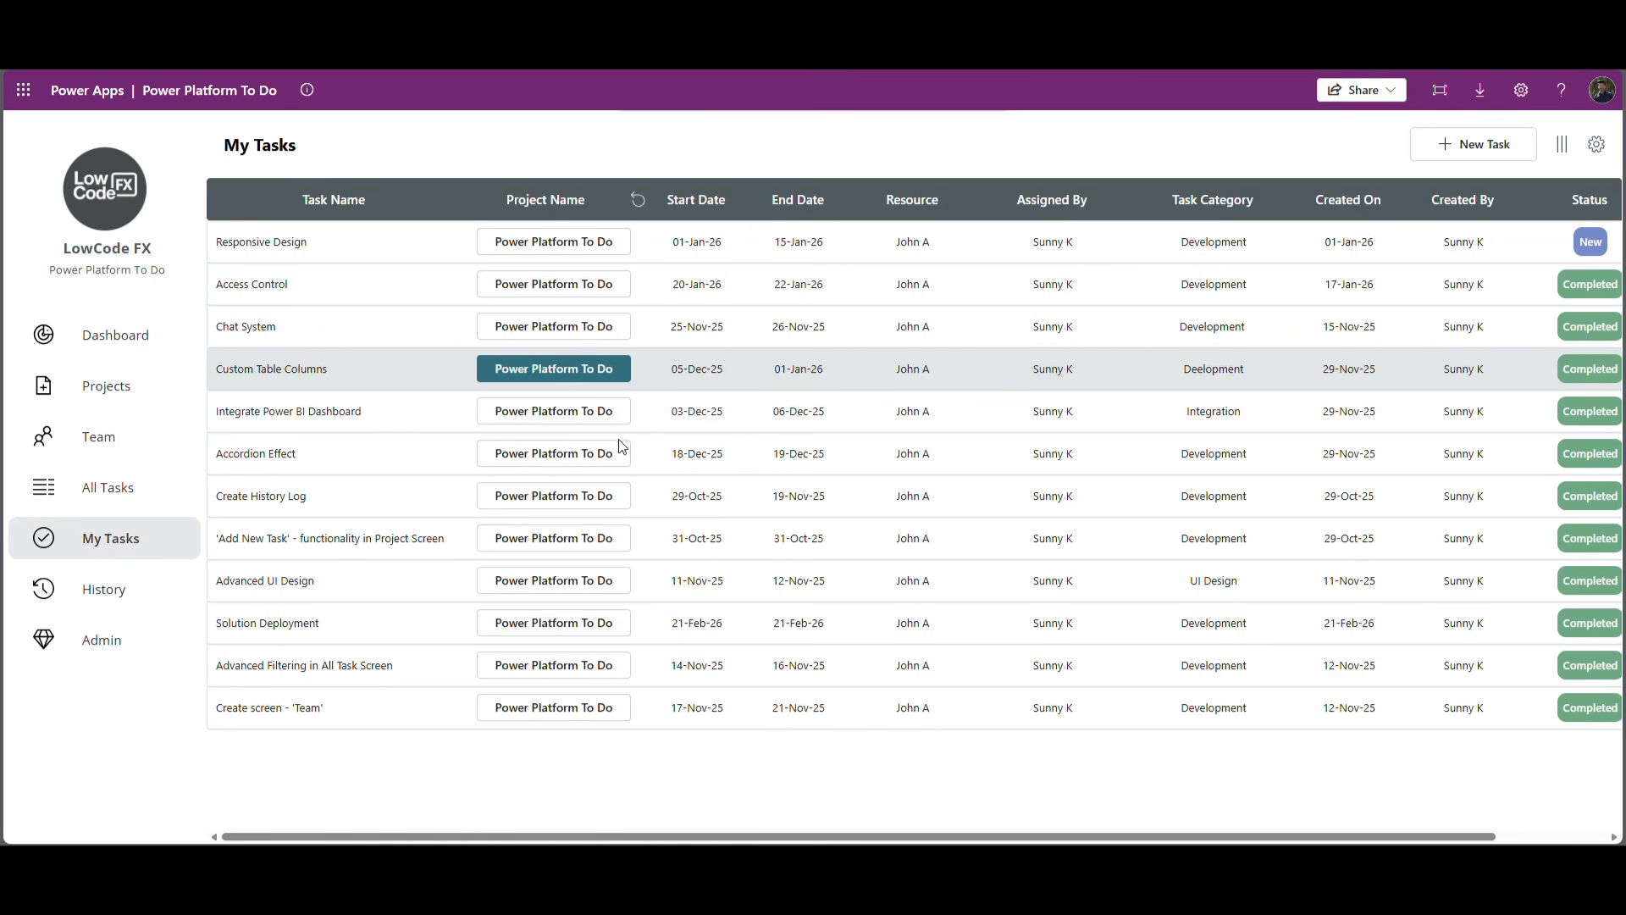
# Step: Filter the History log by Completed status and the assigned manager, and reset the filters
pyautogui.click(124, 605)
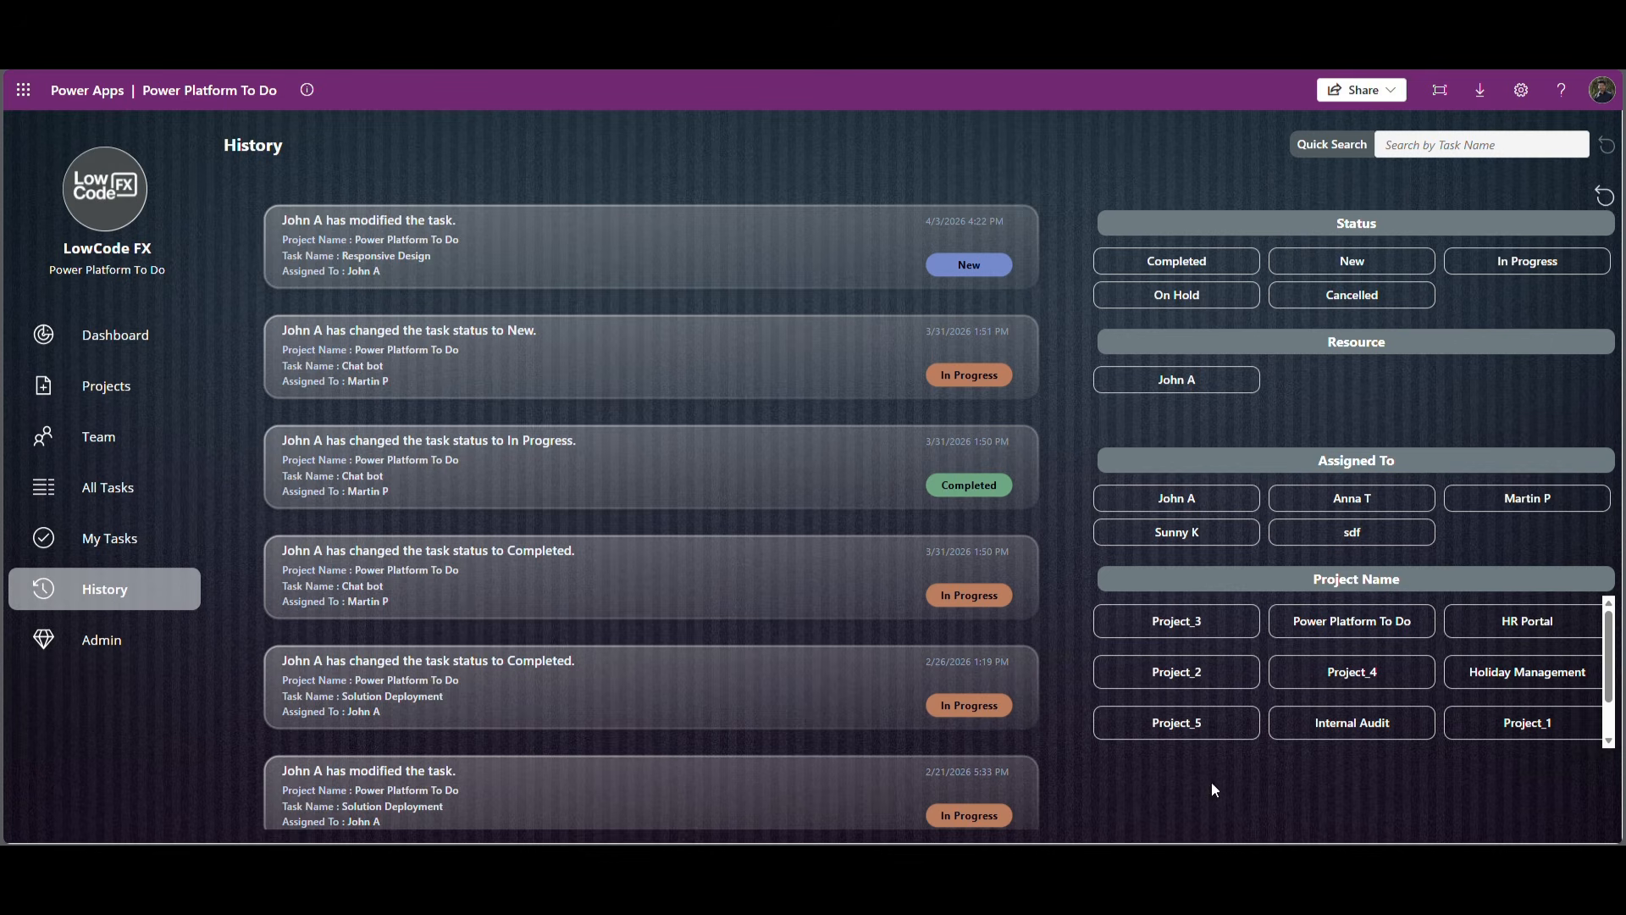
pyautogui.click(1200, 263)
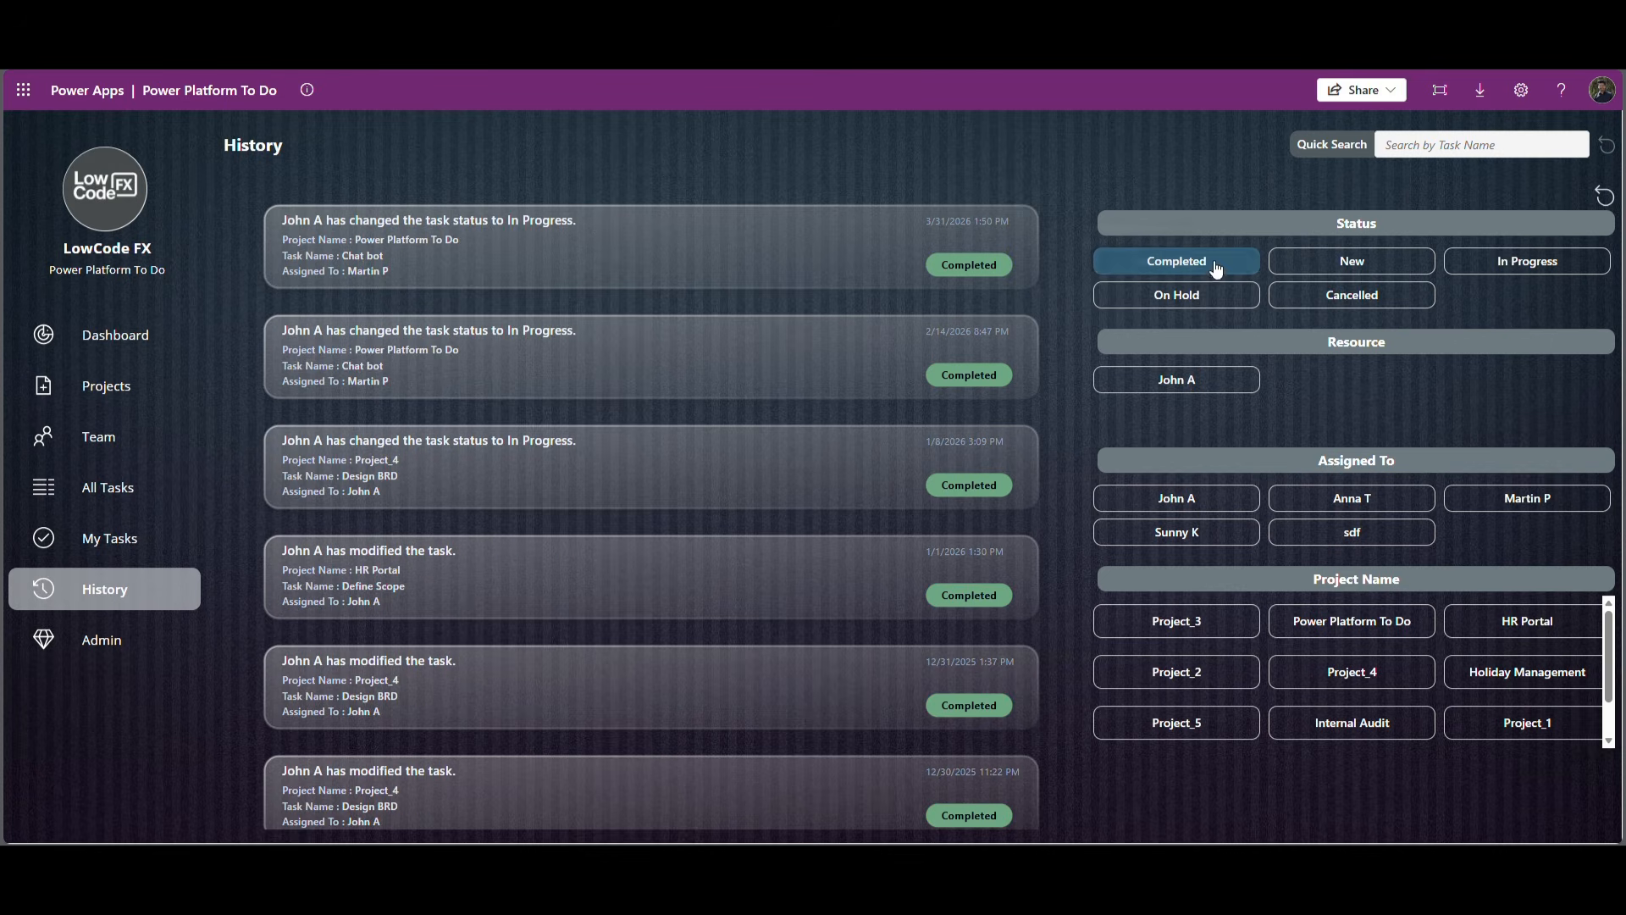
pyautogui.click(1222, 534)
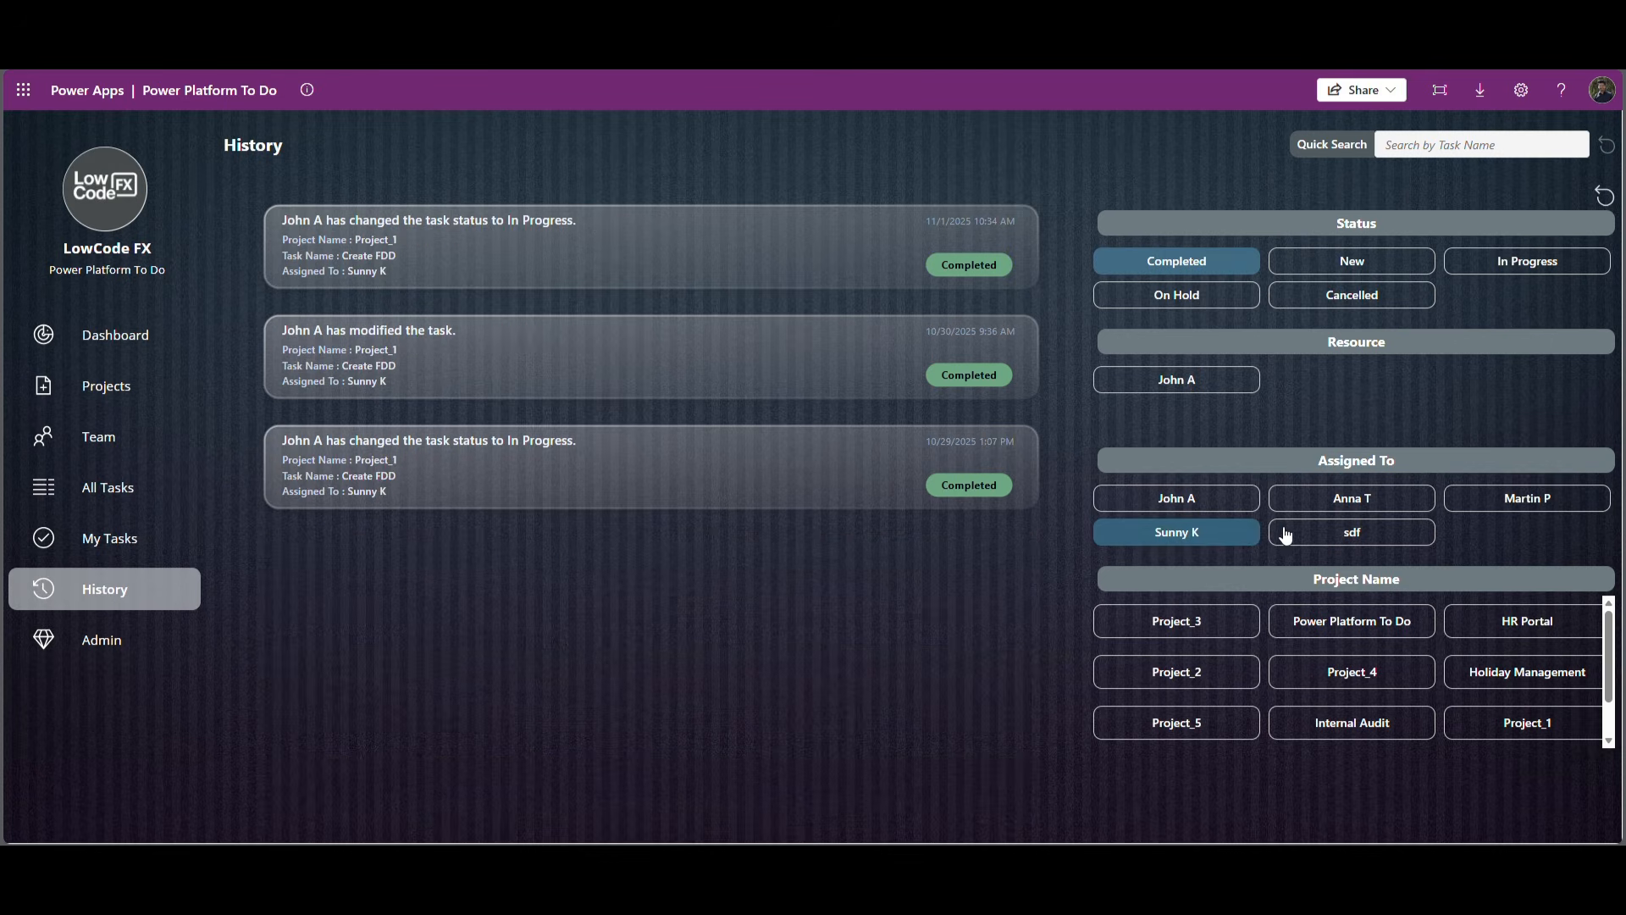
pyautogui.click(1607, 198)
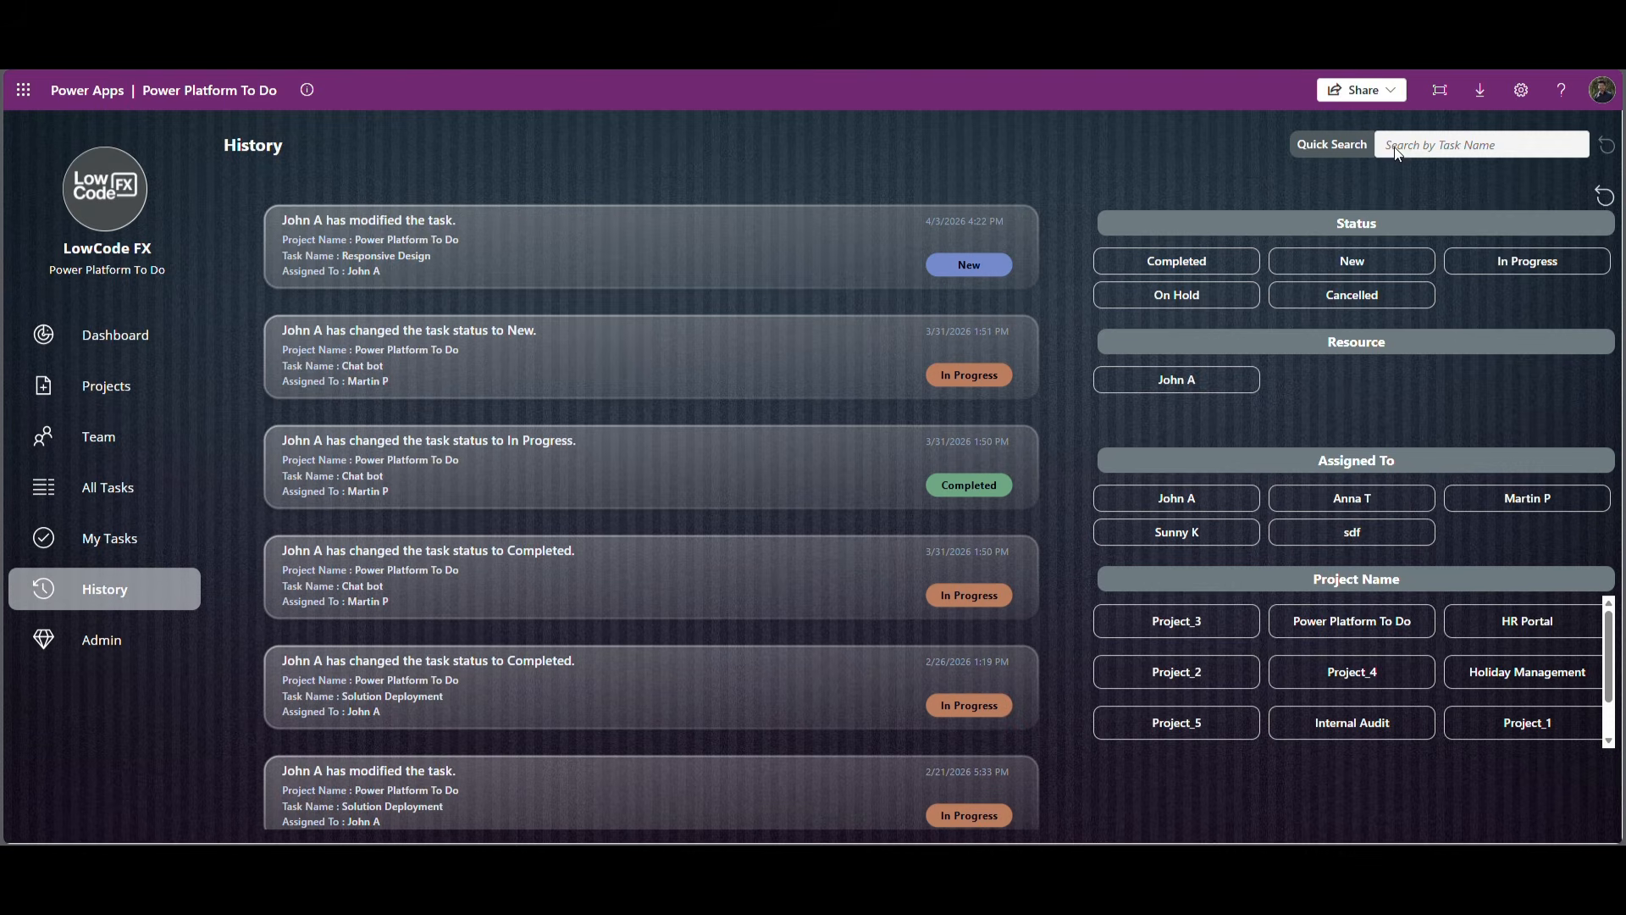
# Step: View the Projects and Users lists on the Admin screen and open the Dashboard
pyautogui.click(118, 645)
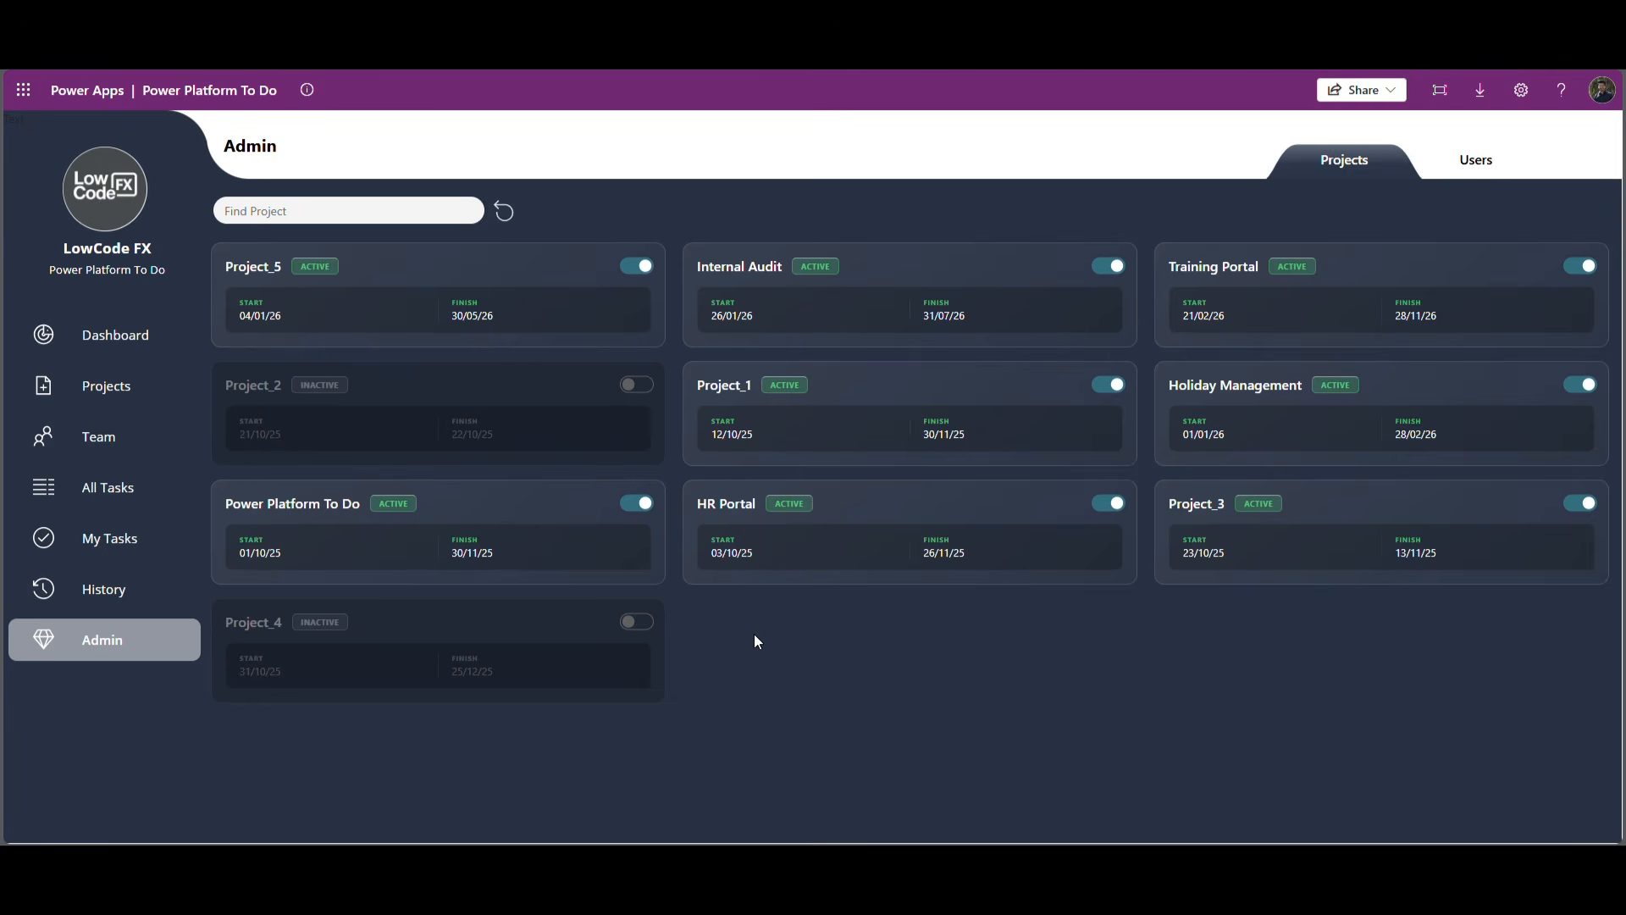
pyautogui.click(1478, 165)
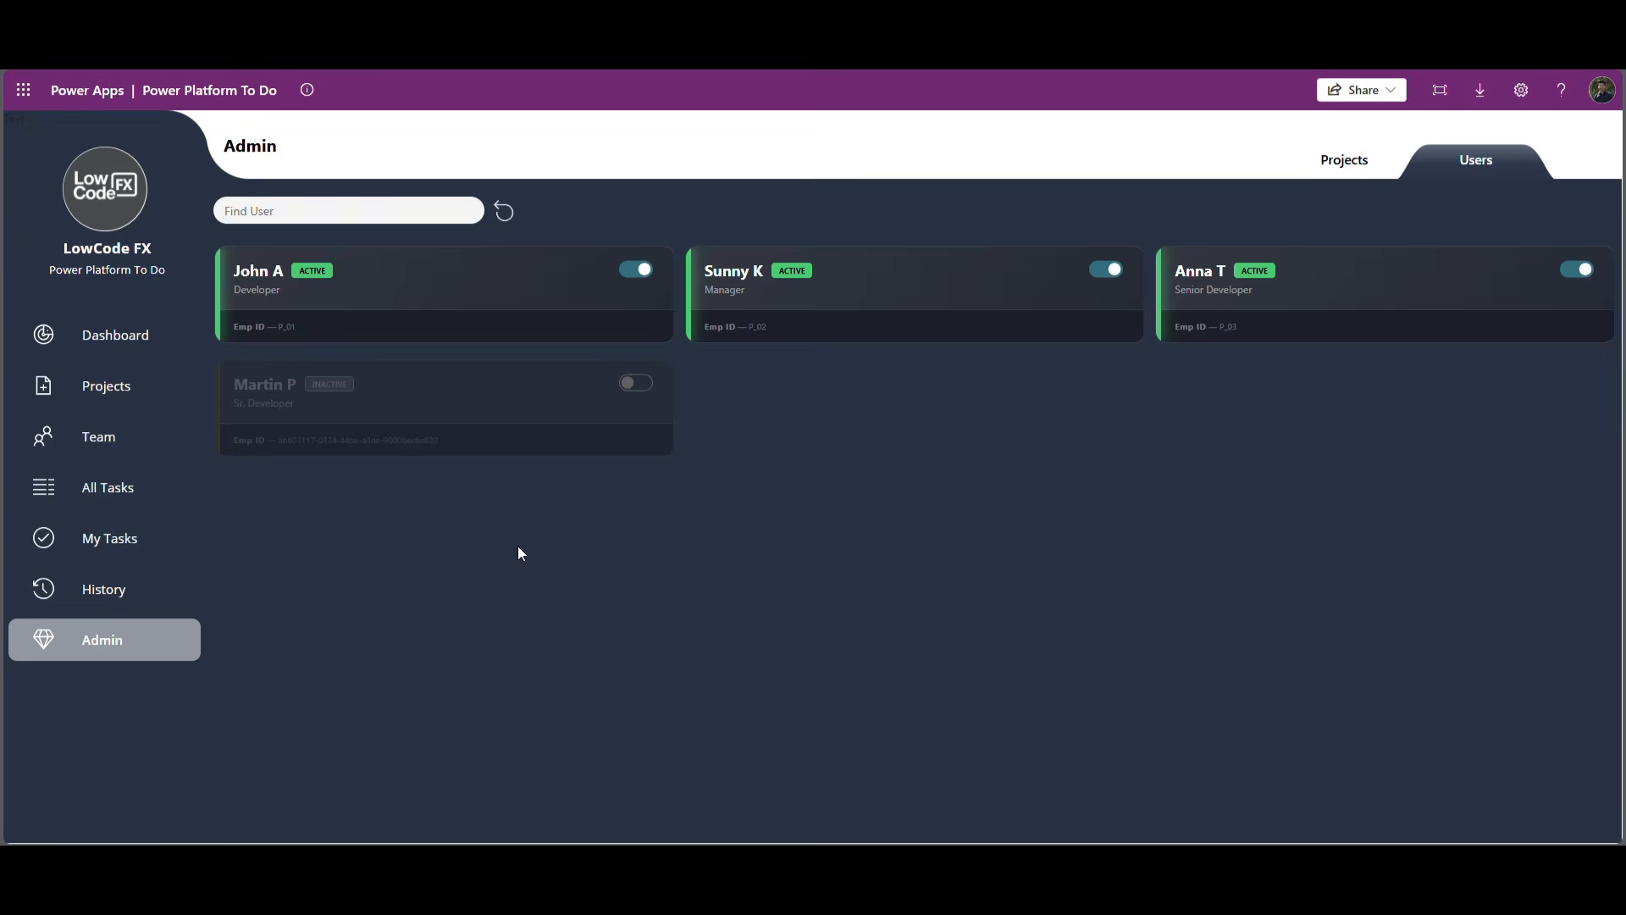
pyautogui.click(120, 332)
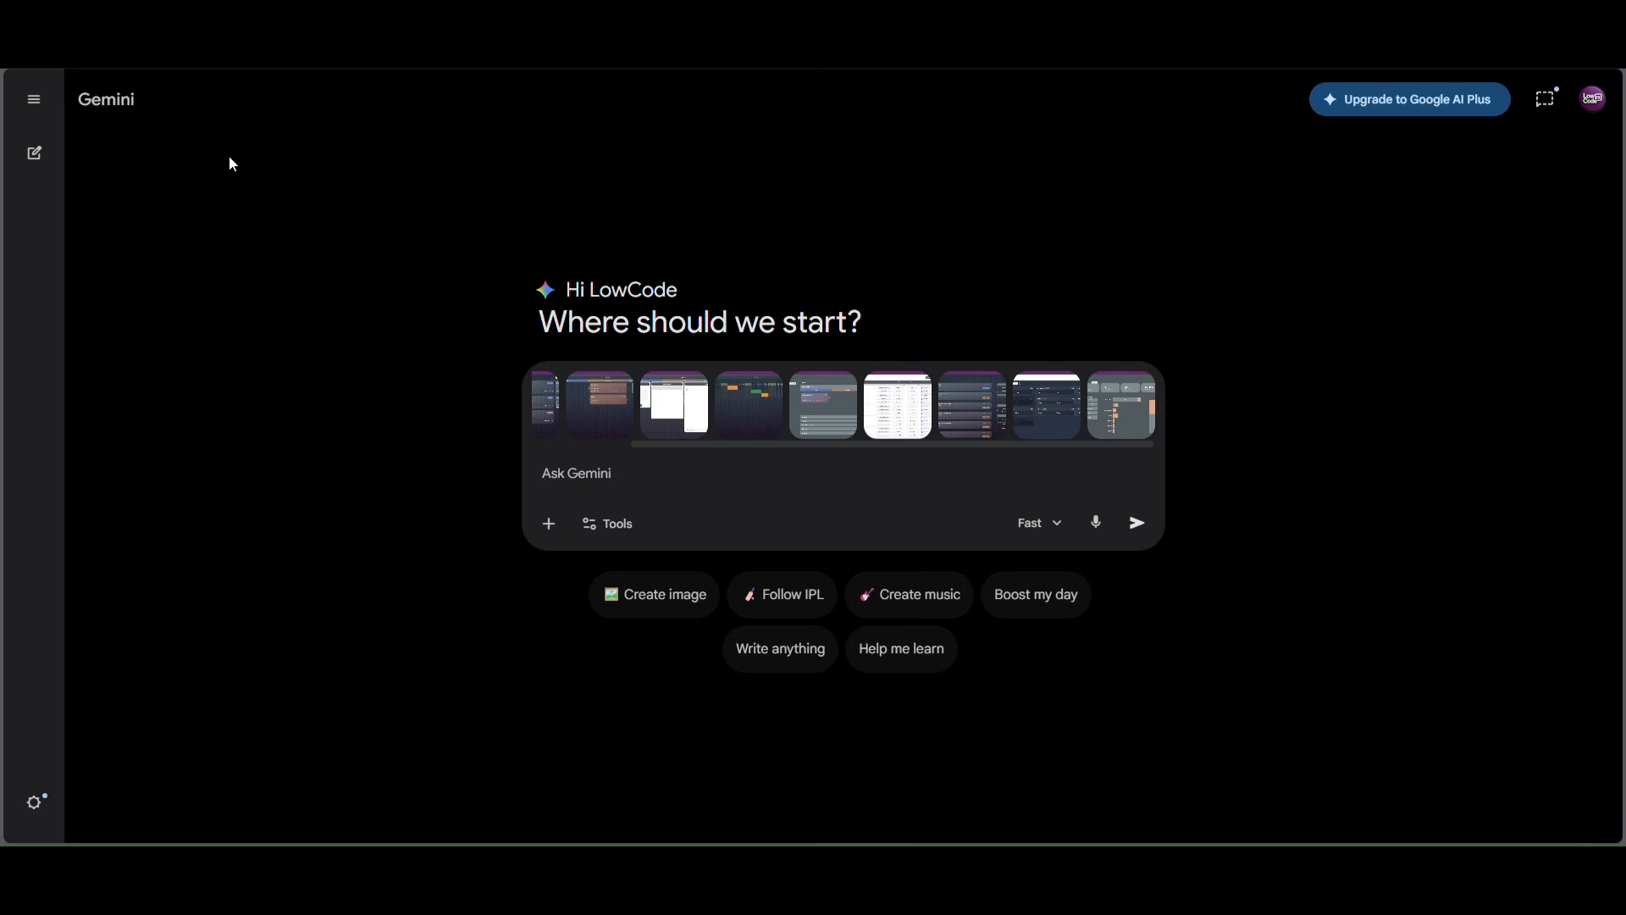
# Step: In Gemini, check the attached canvas app screenshots and request a detailed, tab-based prompt for vide power app to create a similar application
pyautogui.moveTo(767, 444); pyautogui.dragTo(504, 438)
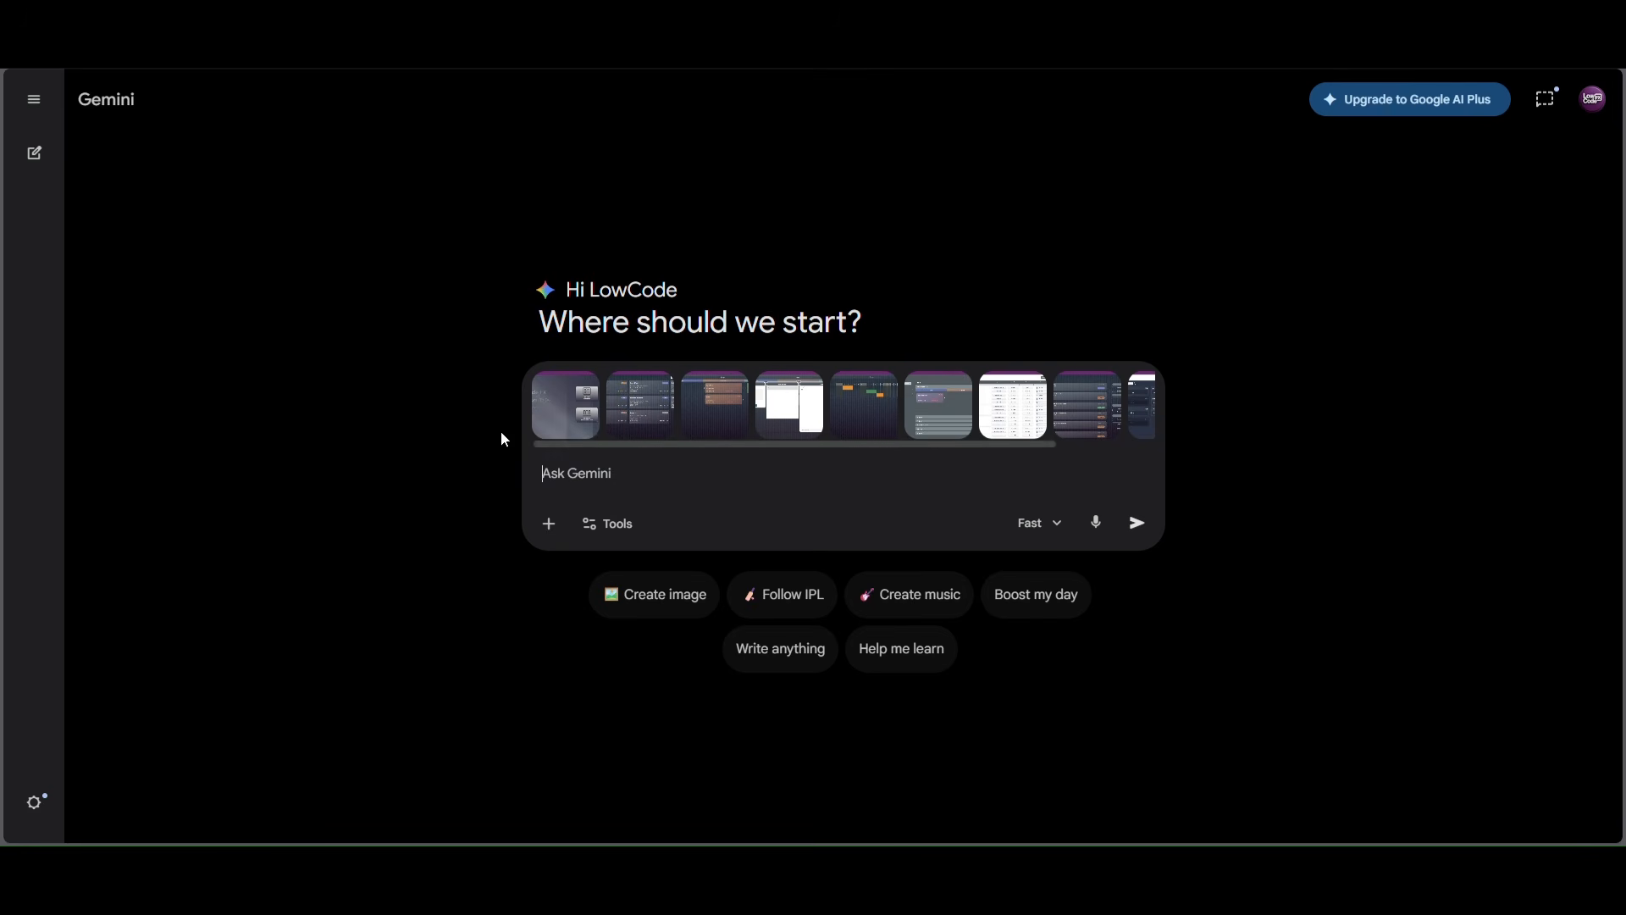
pyautogui.moveTo(632, 444); pyautogui.dragTo(978, 456)
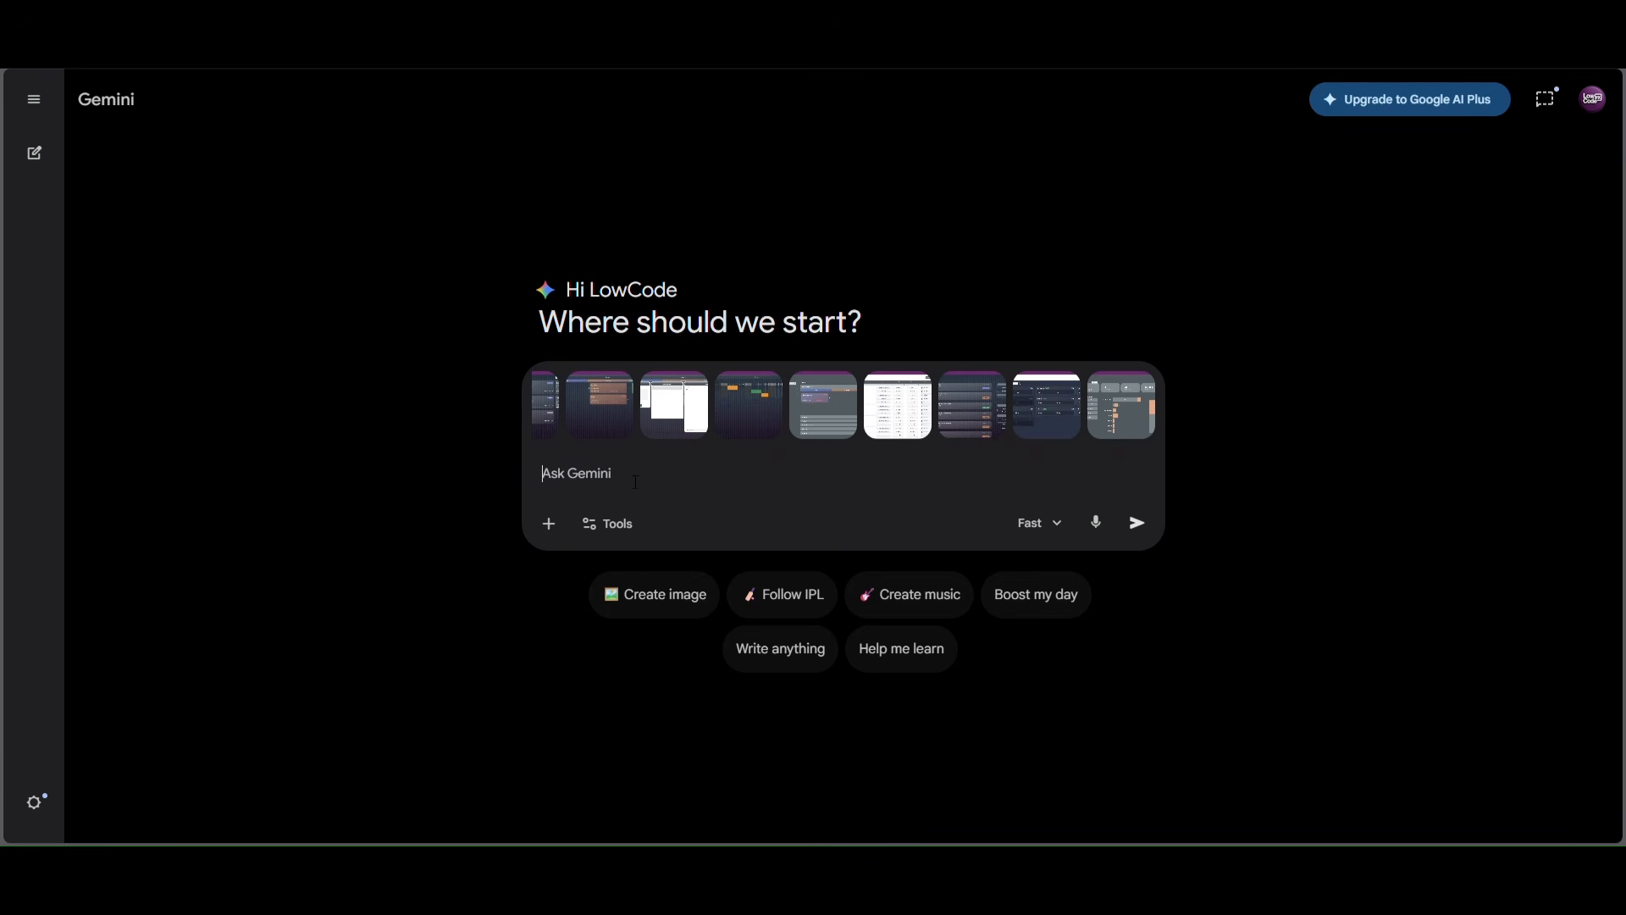
pyautogui.write('attached are the screenshots from canvas app, i want a detailed prompt for vide power app to create')
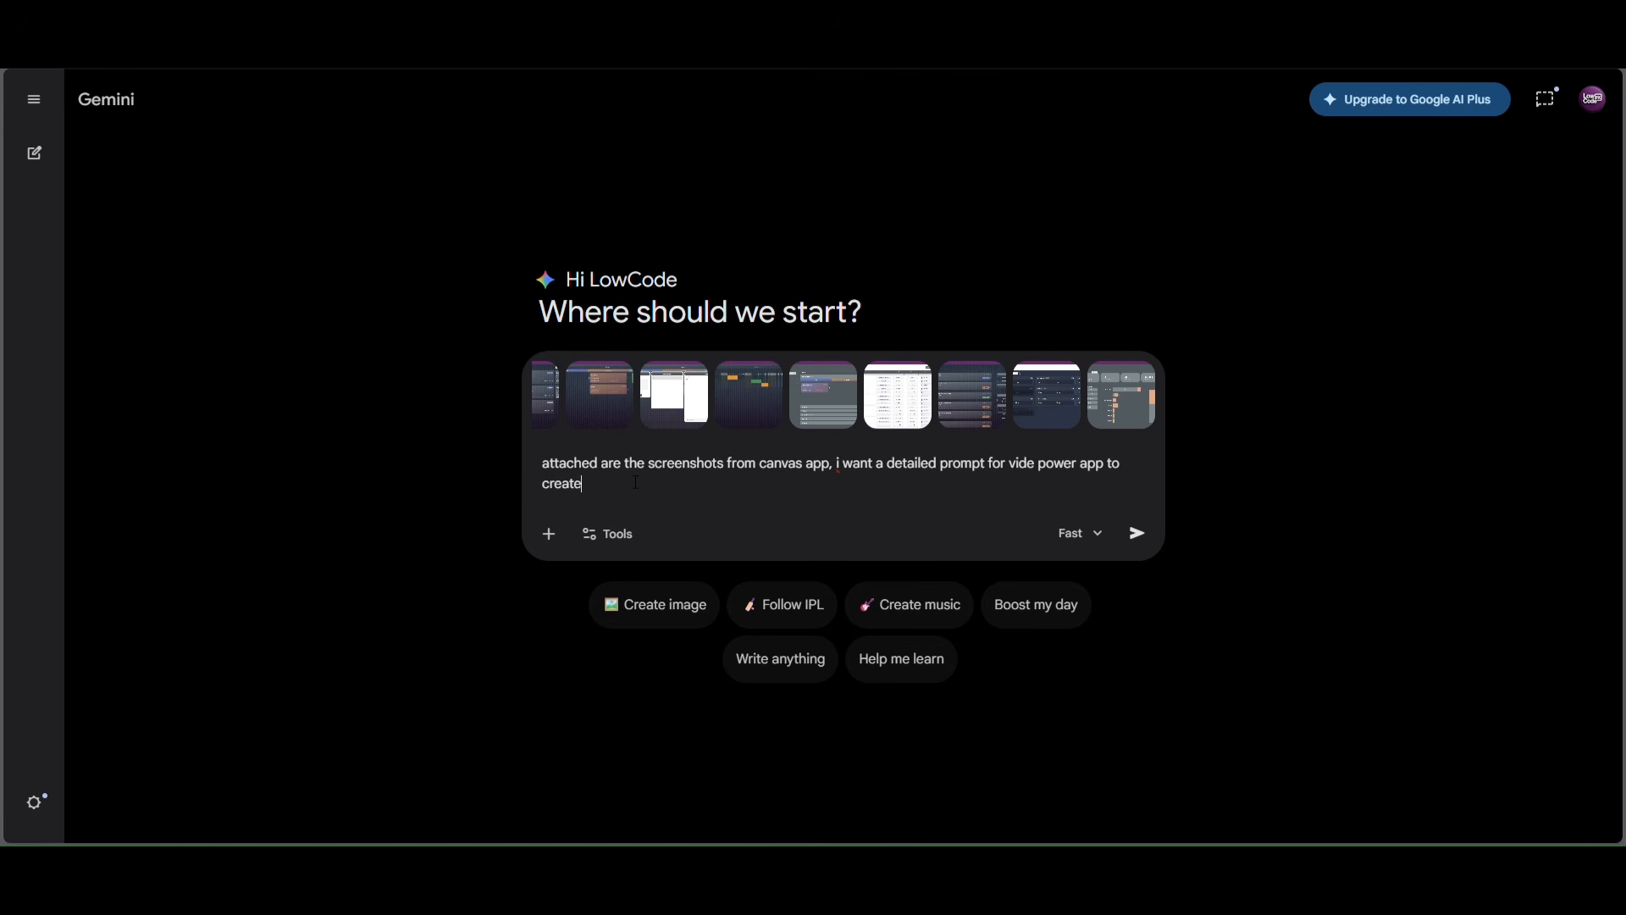
pyautogui.write(' similar application. check the screenshots')
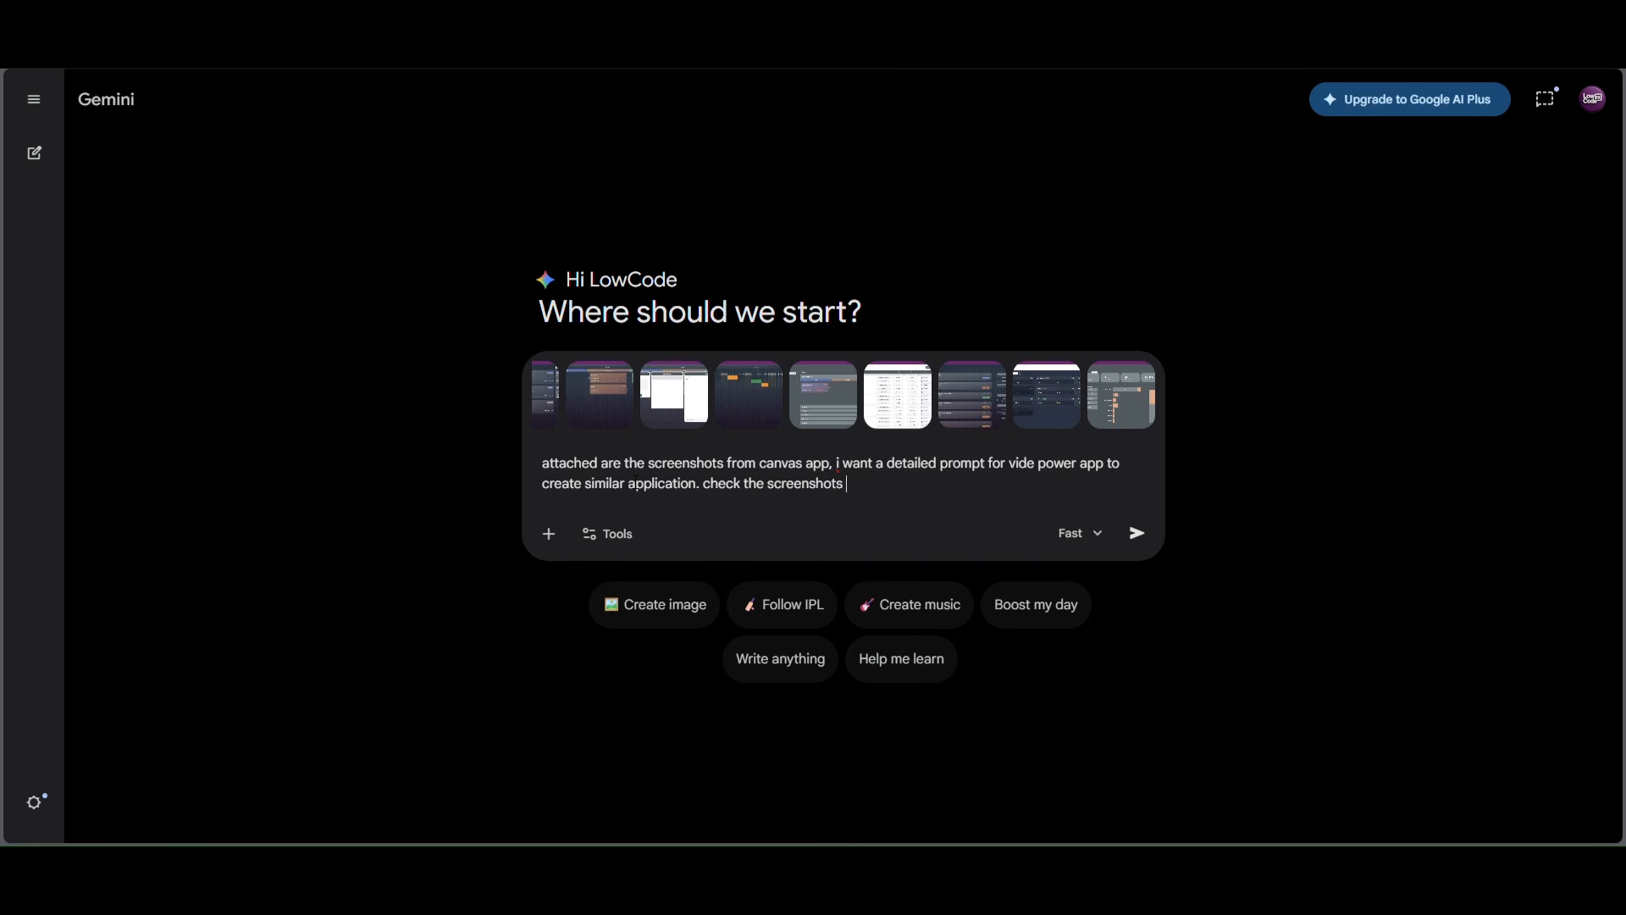
pyautogui.write(', write a prompt based on tabs.')
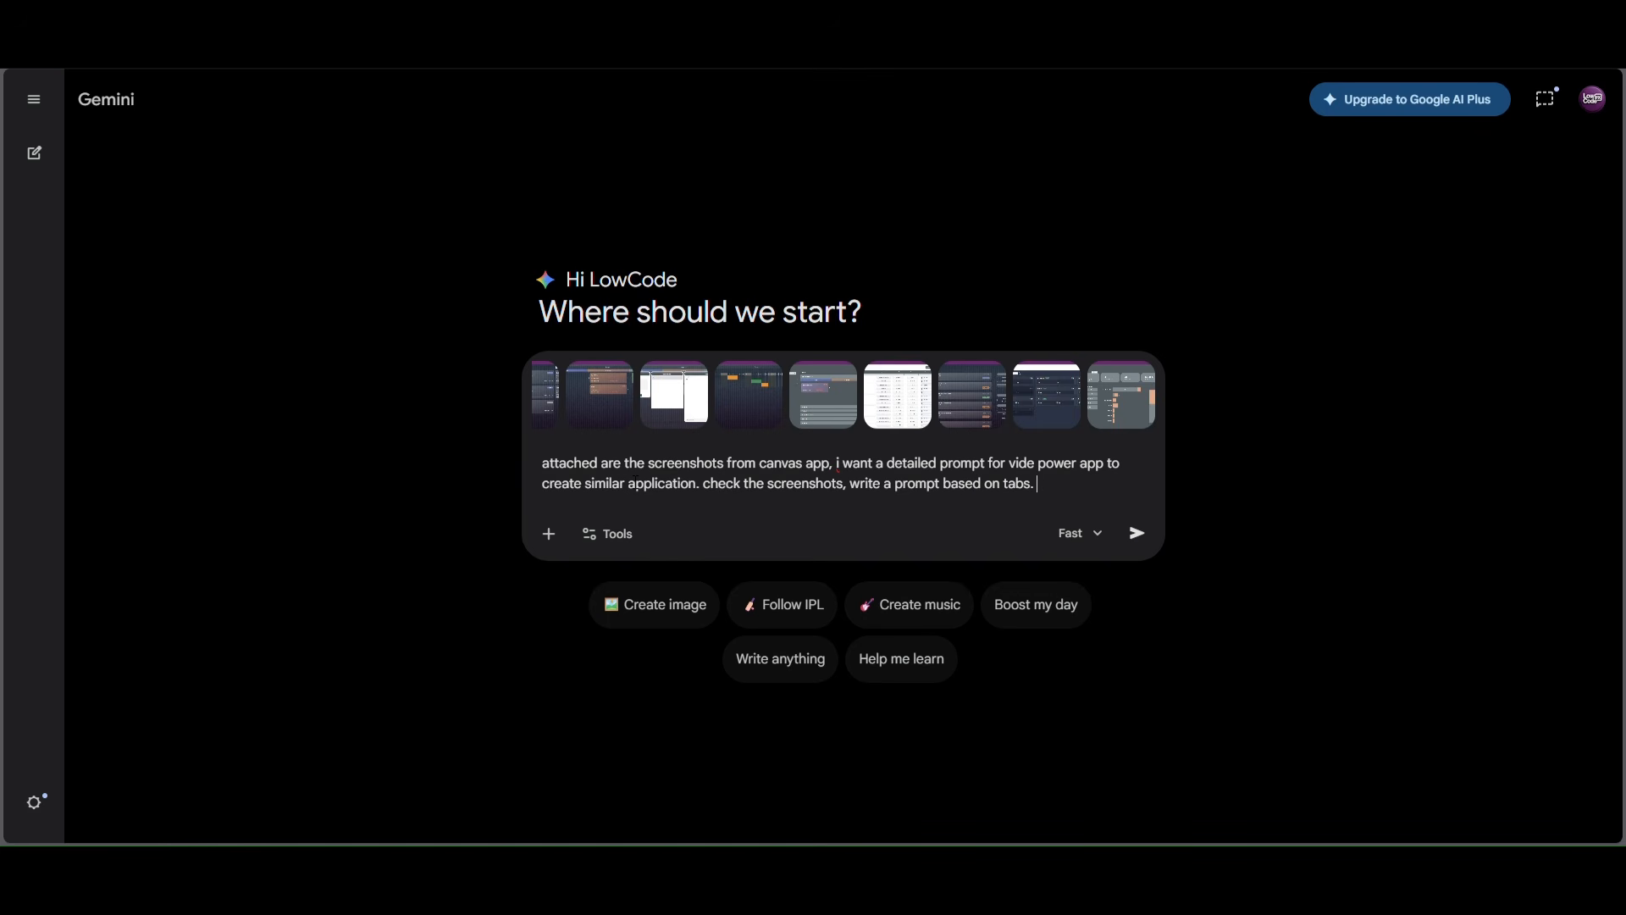
pyautogui.press('Return')
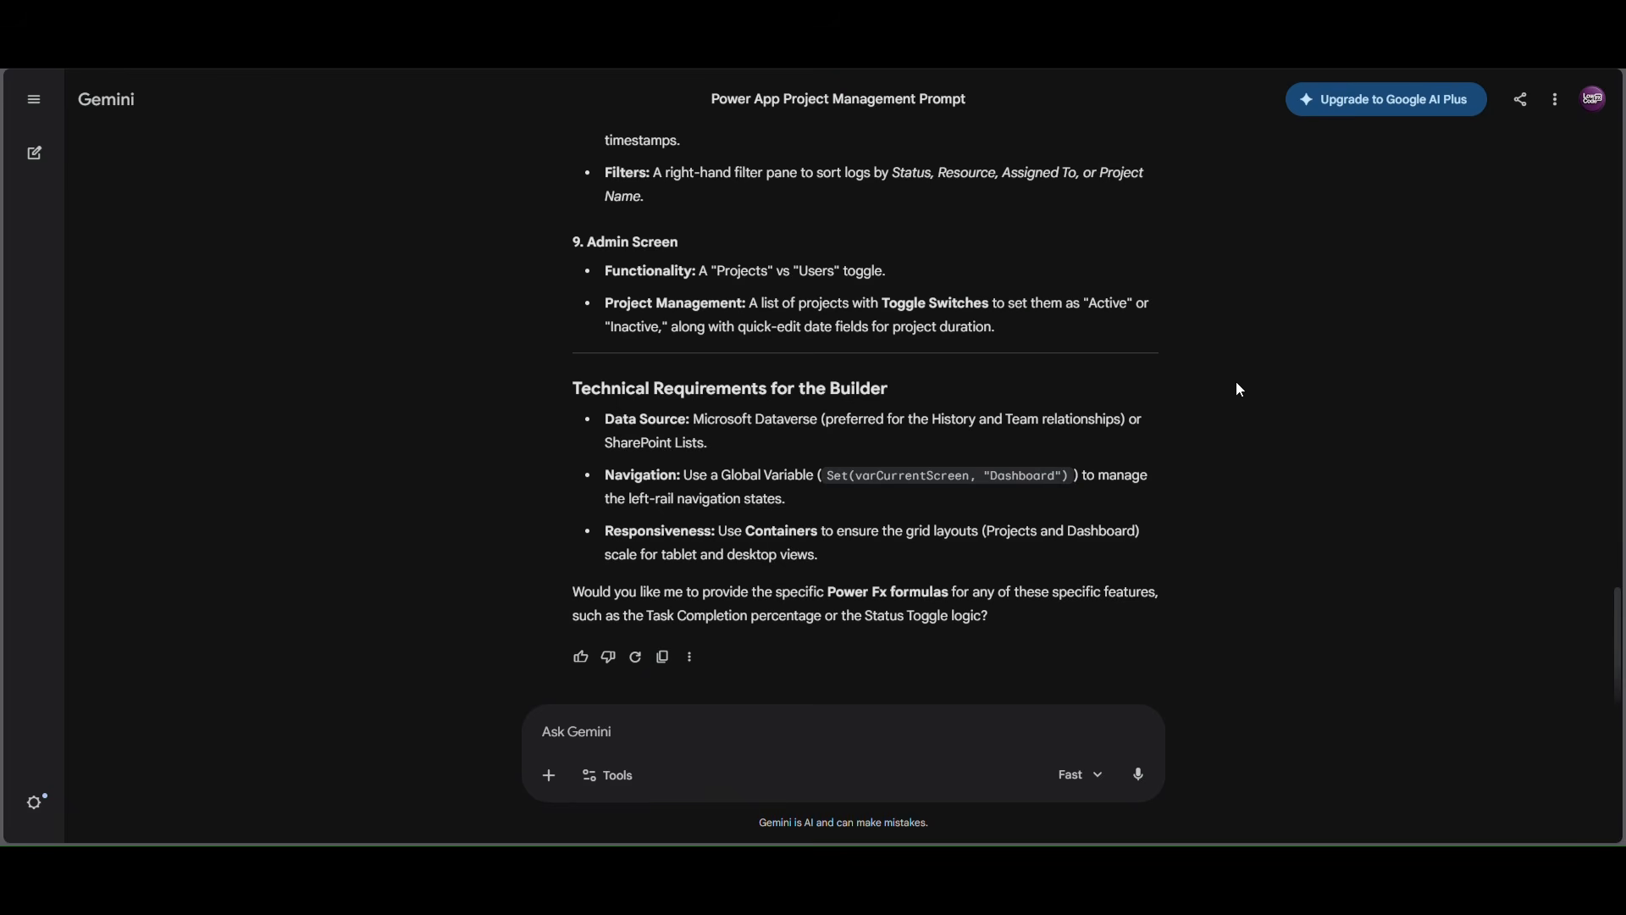
# Step: Copy Gemini's full prompt, from the App Overview through the Technical Requirements, into the vibe Power Apps description and submit it to generate the app
pyautogui.moveTo(1618, 643); pyautogui.dragTo(1602, 203)
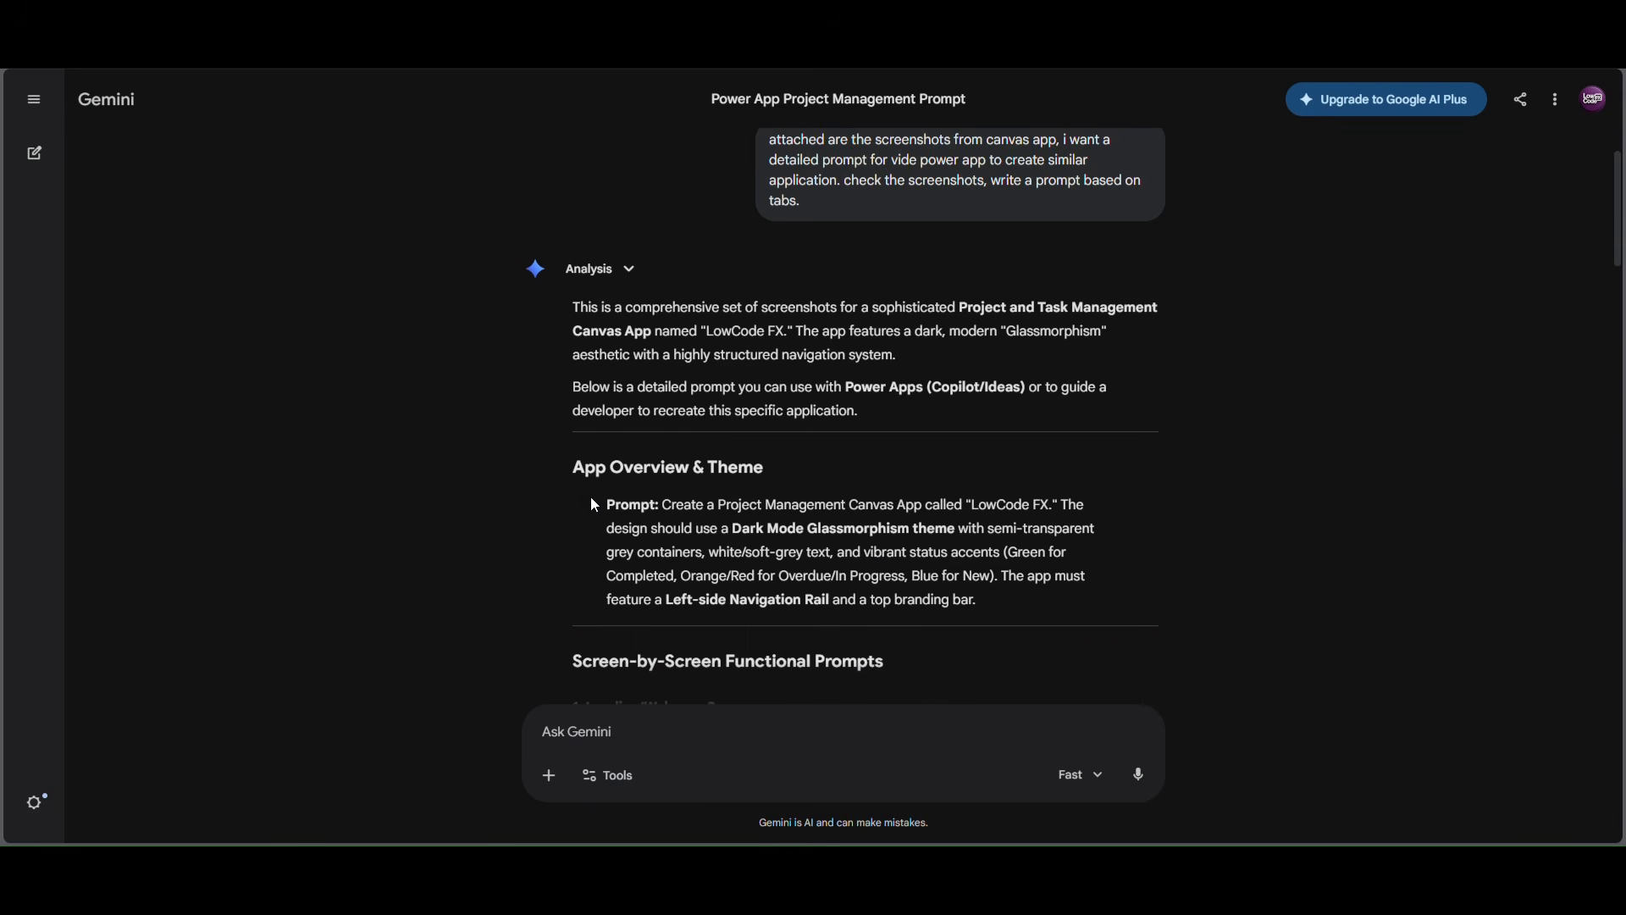
pyautogui.moveTo(596, 505); pyautogui.dragTo(876, 556)
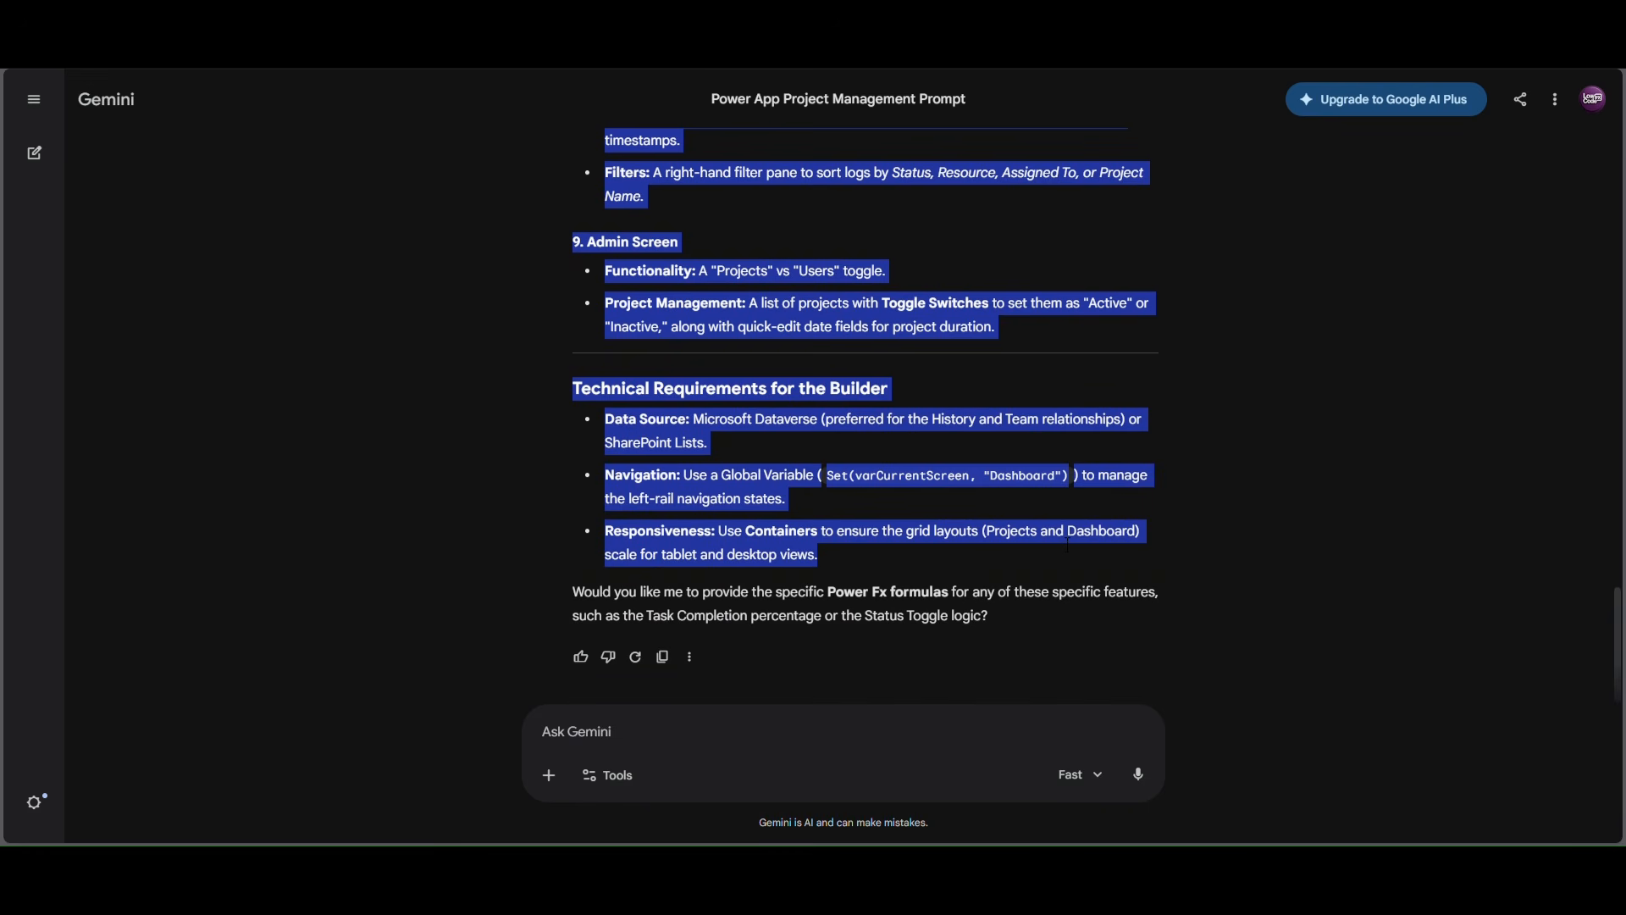
pyautogui.click(578, 19)
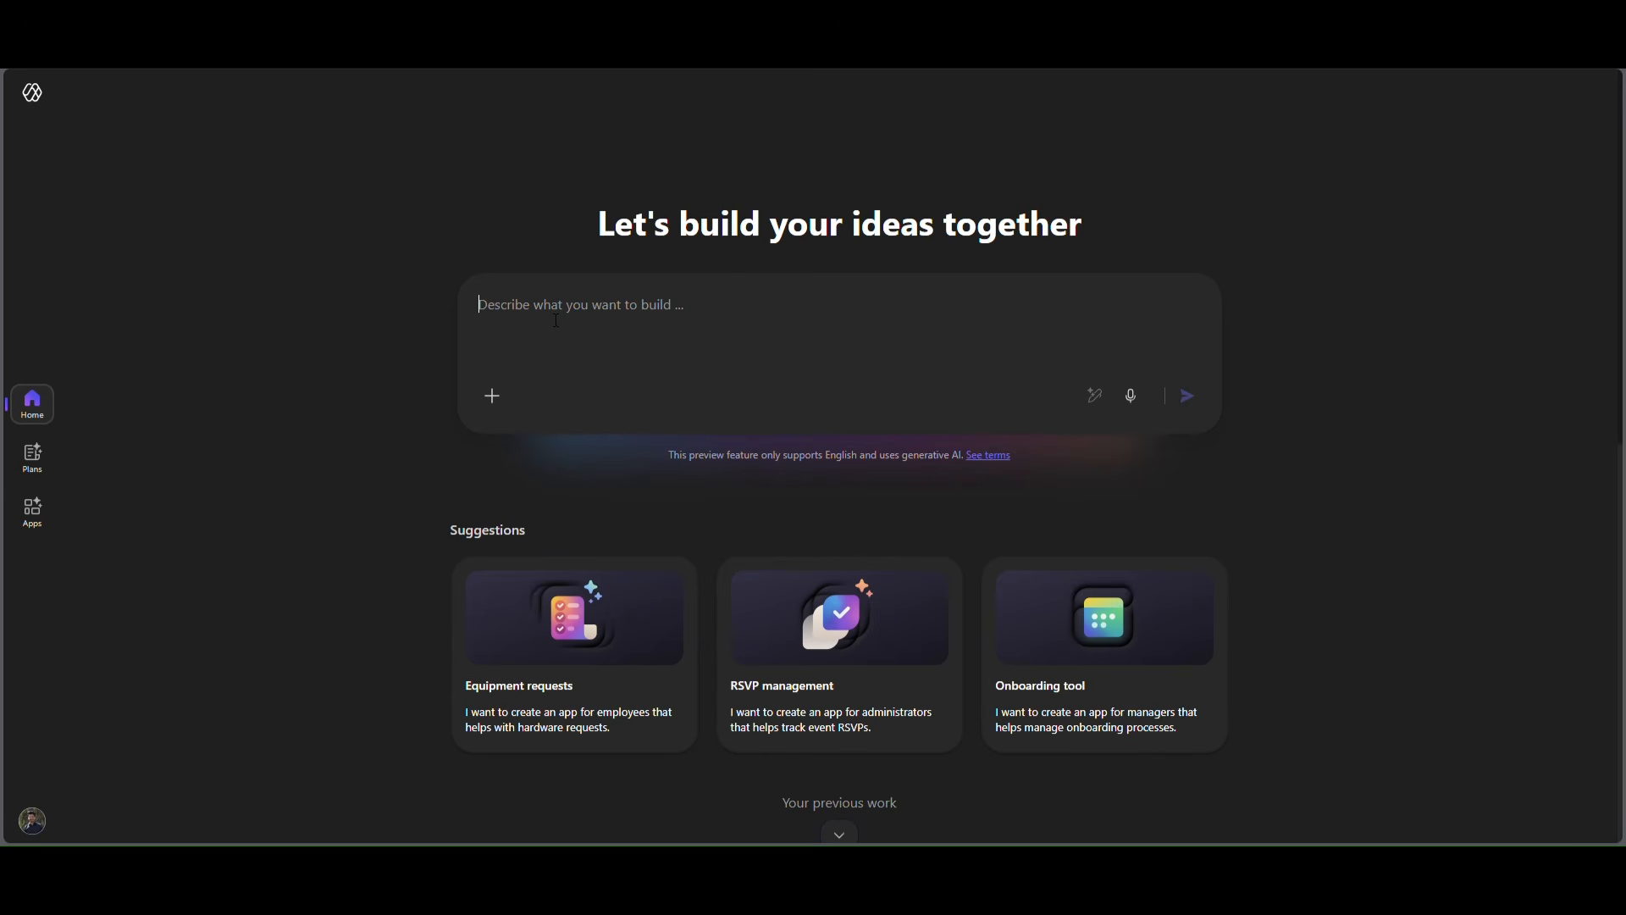
pyautogui.hotkey('ctrl', 'v')
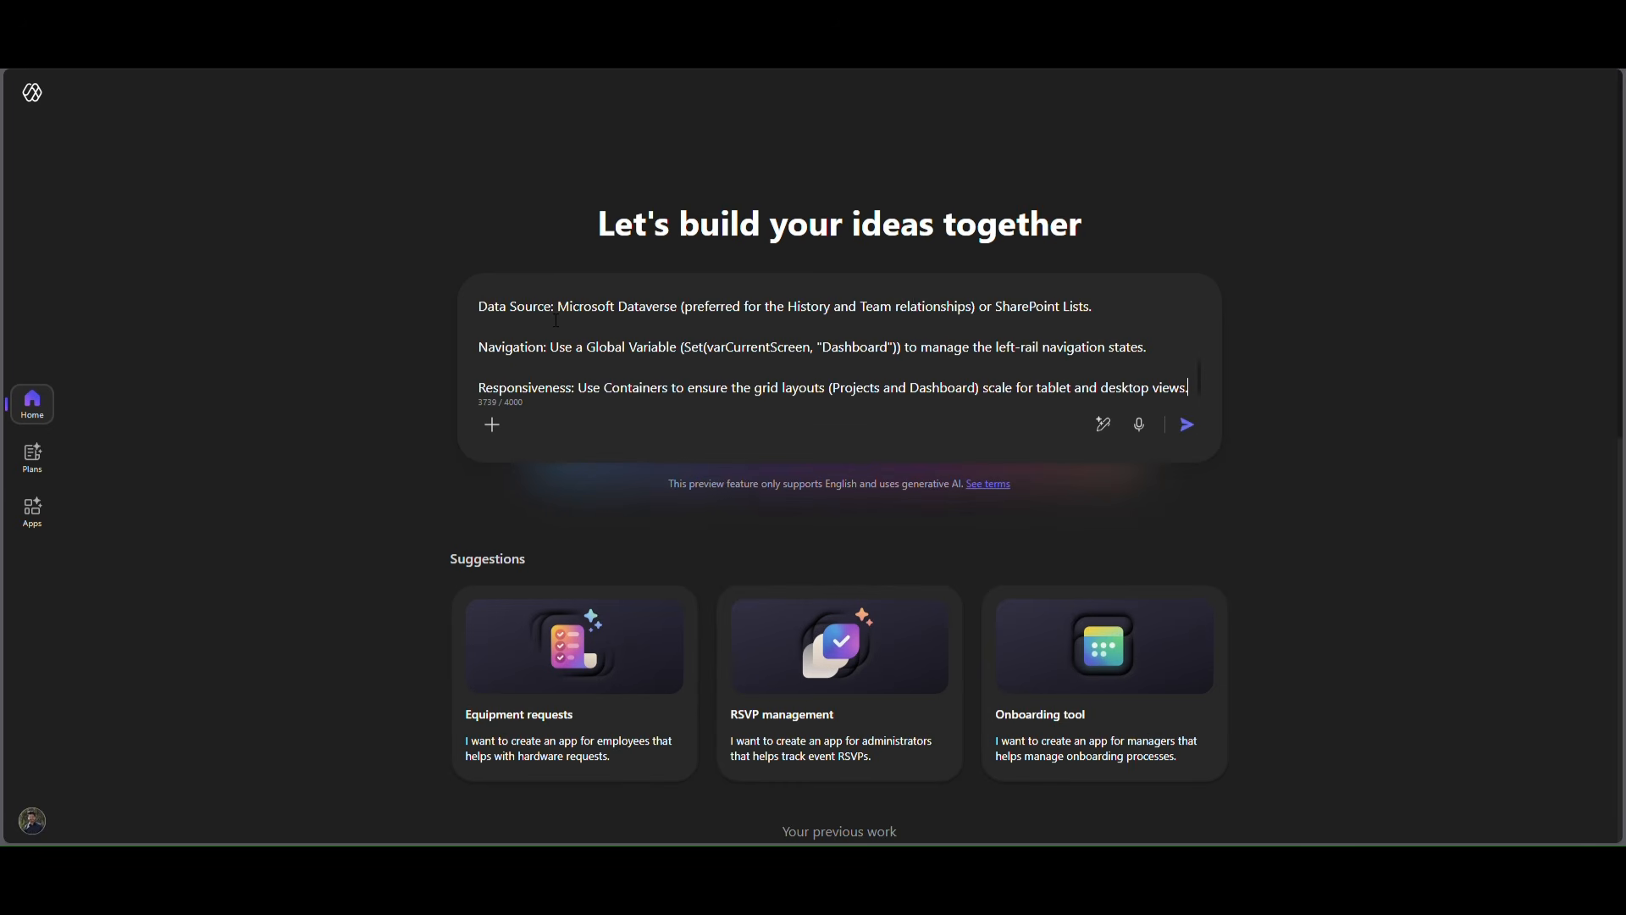
pyautogui.click(1185, 437)
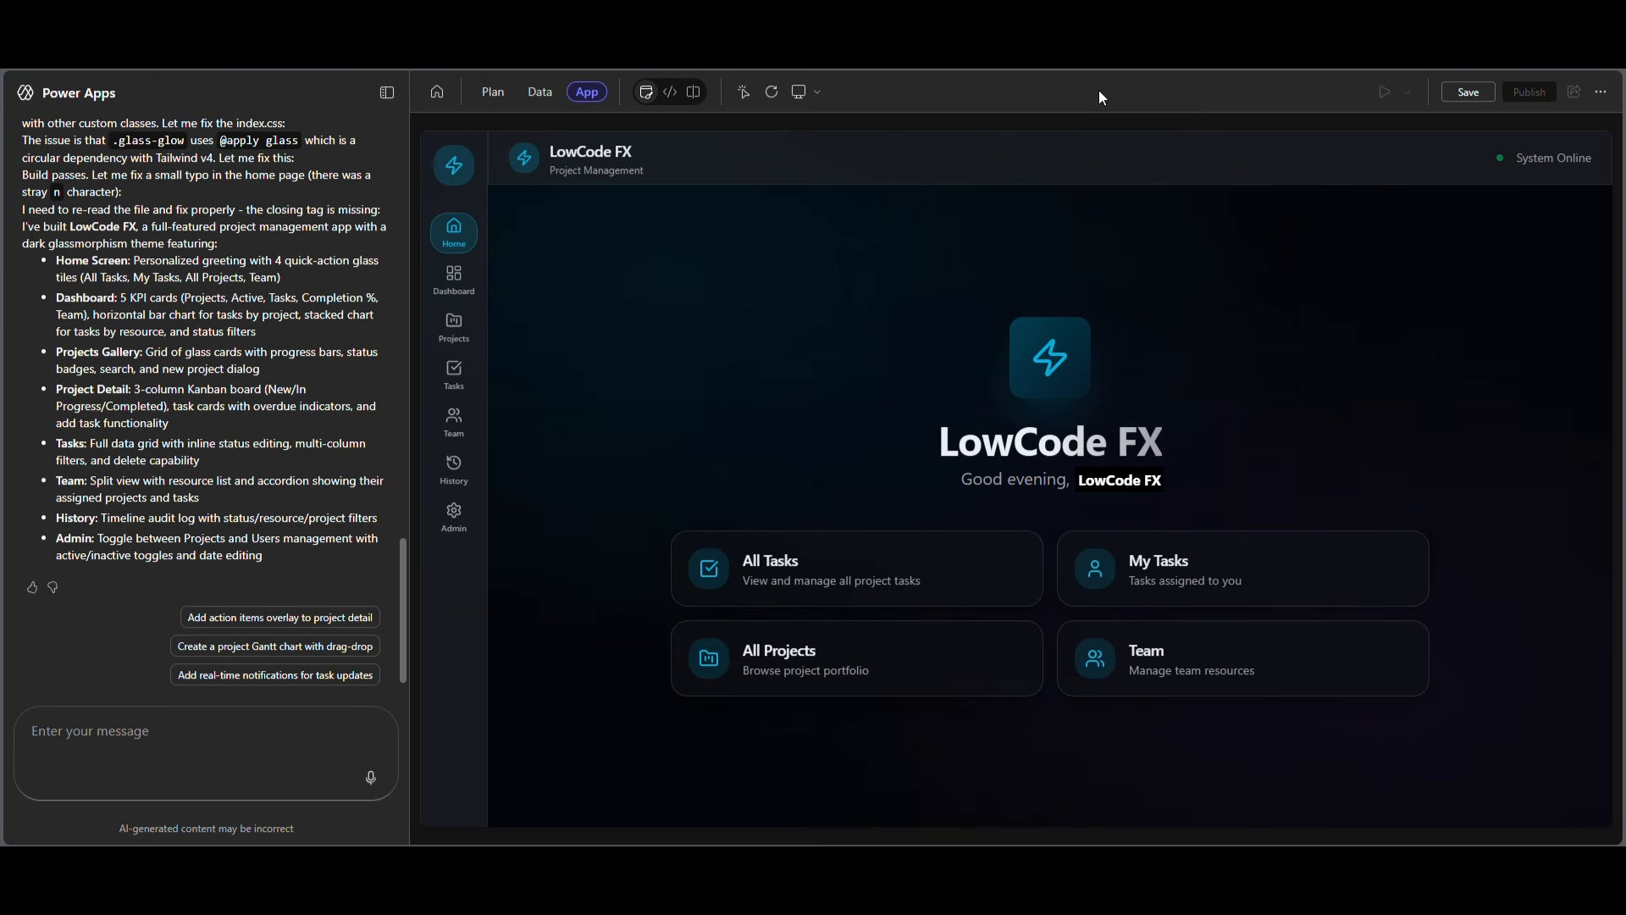
# Step: Review the problem statement and user roles in the generated plan, and return to the app preview
pyautogui.click(537, 98)
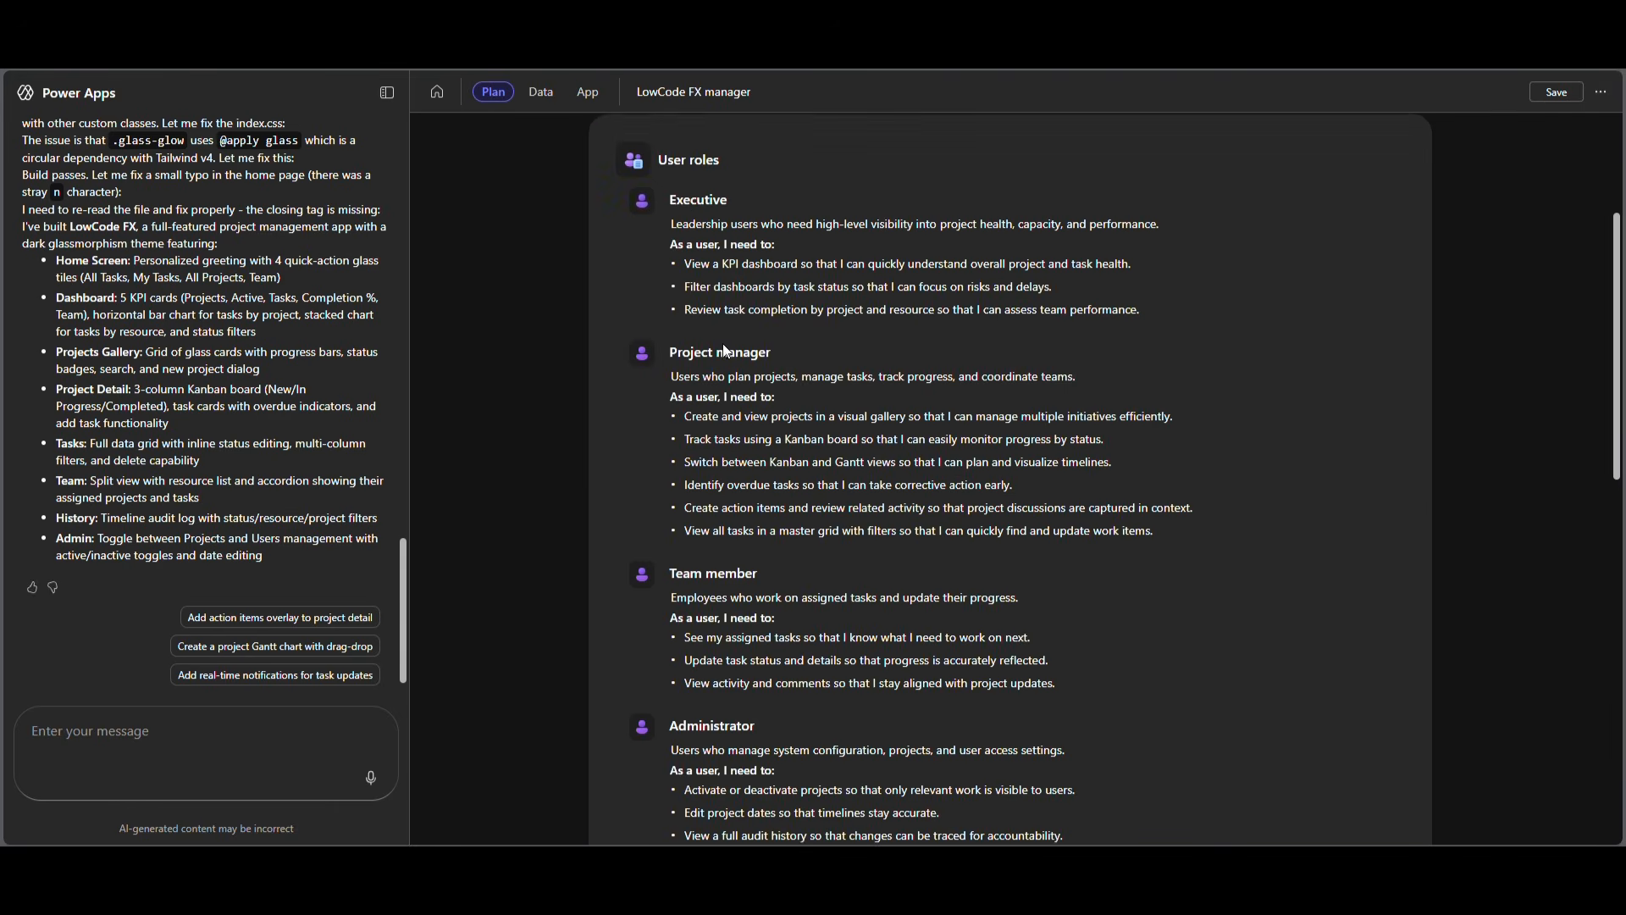
pyautogui.scroll(-4, 764, 708)
pyautogui.scroll(7, 770, 684)
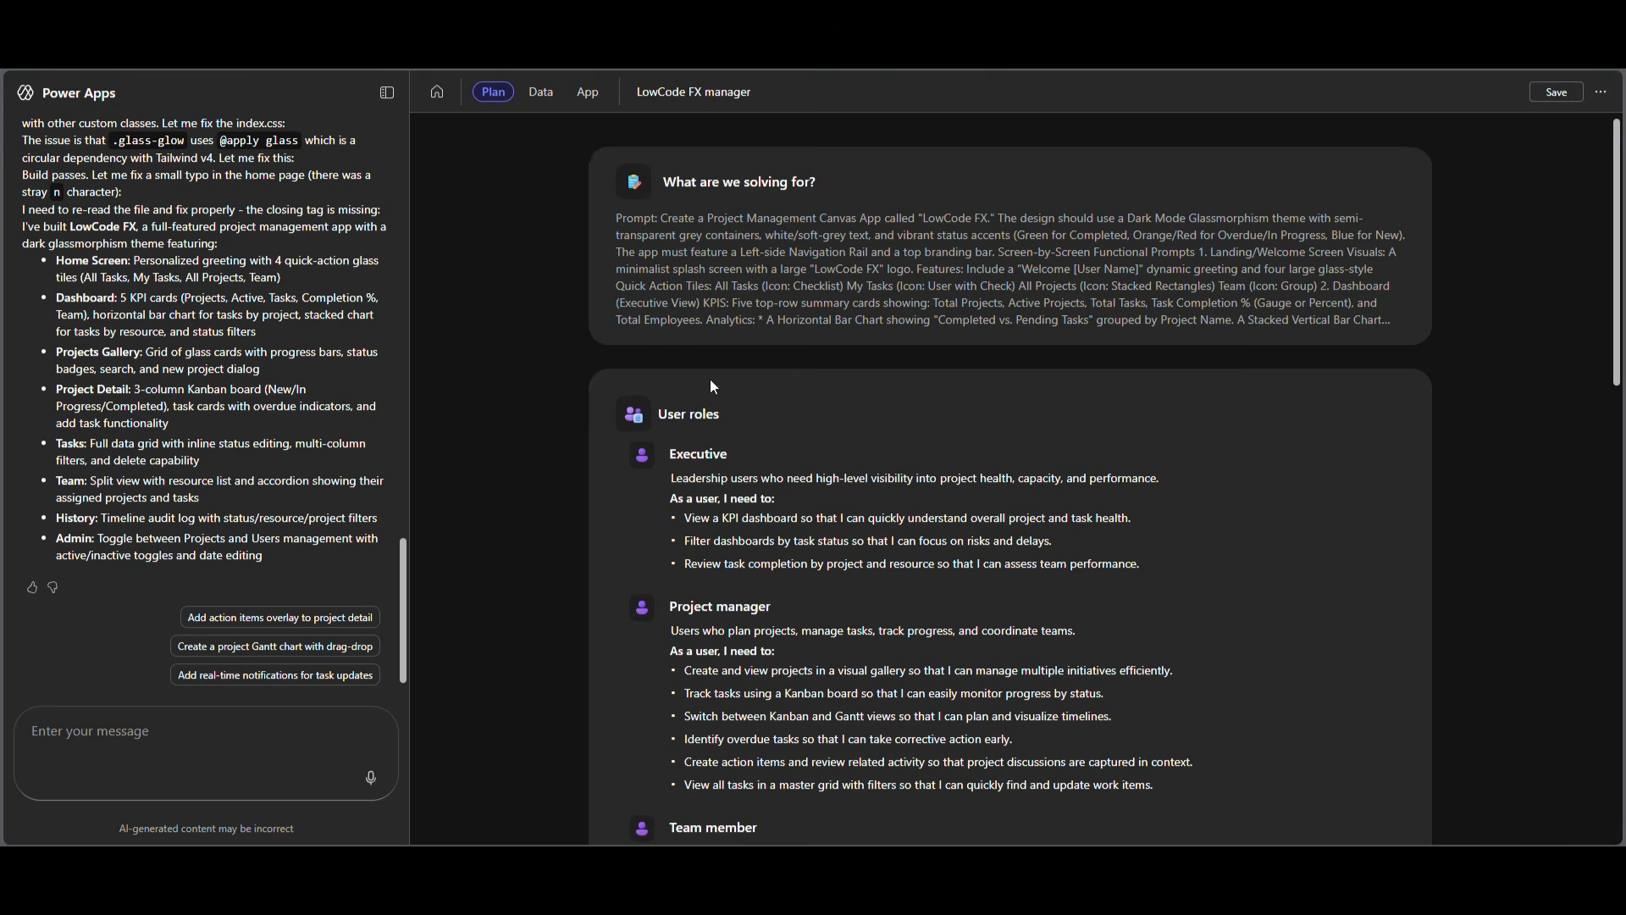
pyautogui.scroll(-1, 771, 592)
pyautogui.click(588, 92)
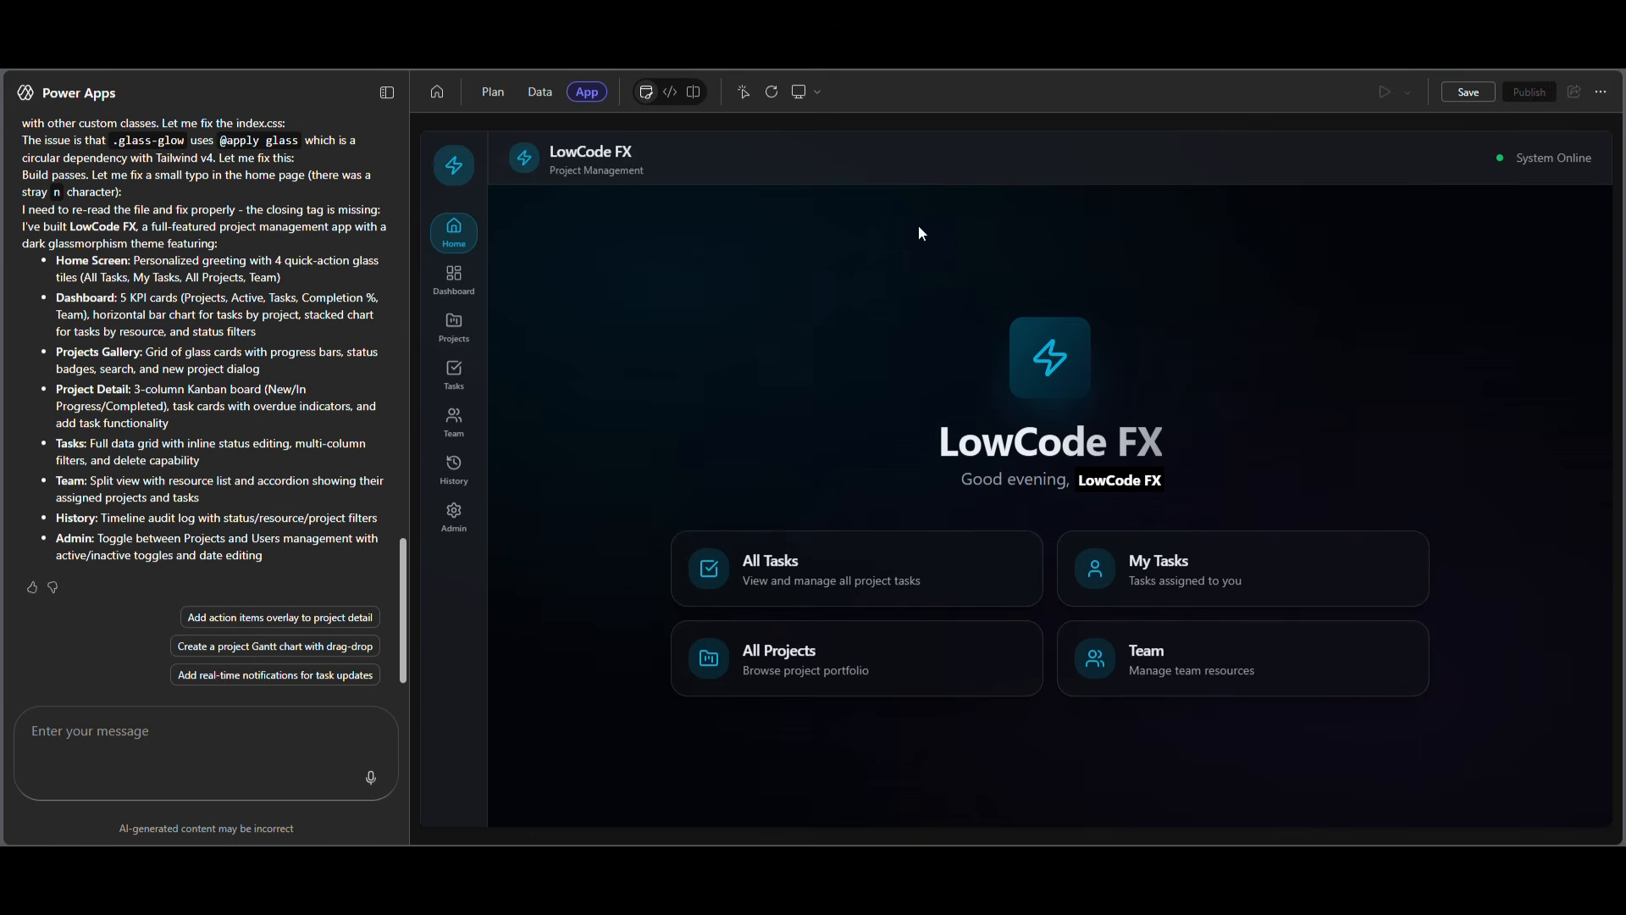
# Step: Save the generated LowCode FX app and collapse the chat pane to widen the preview
pyautogui.click(1469, 94)
pyautogui.click(387, 93)
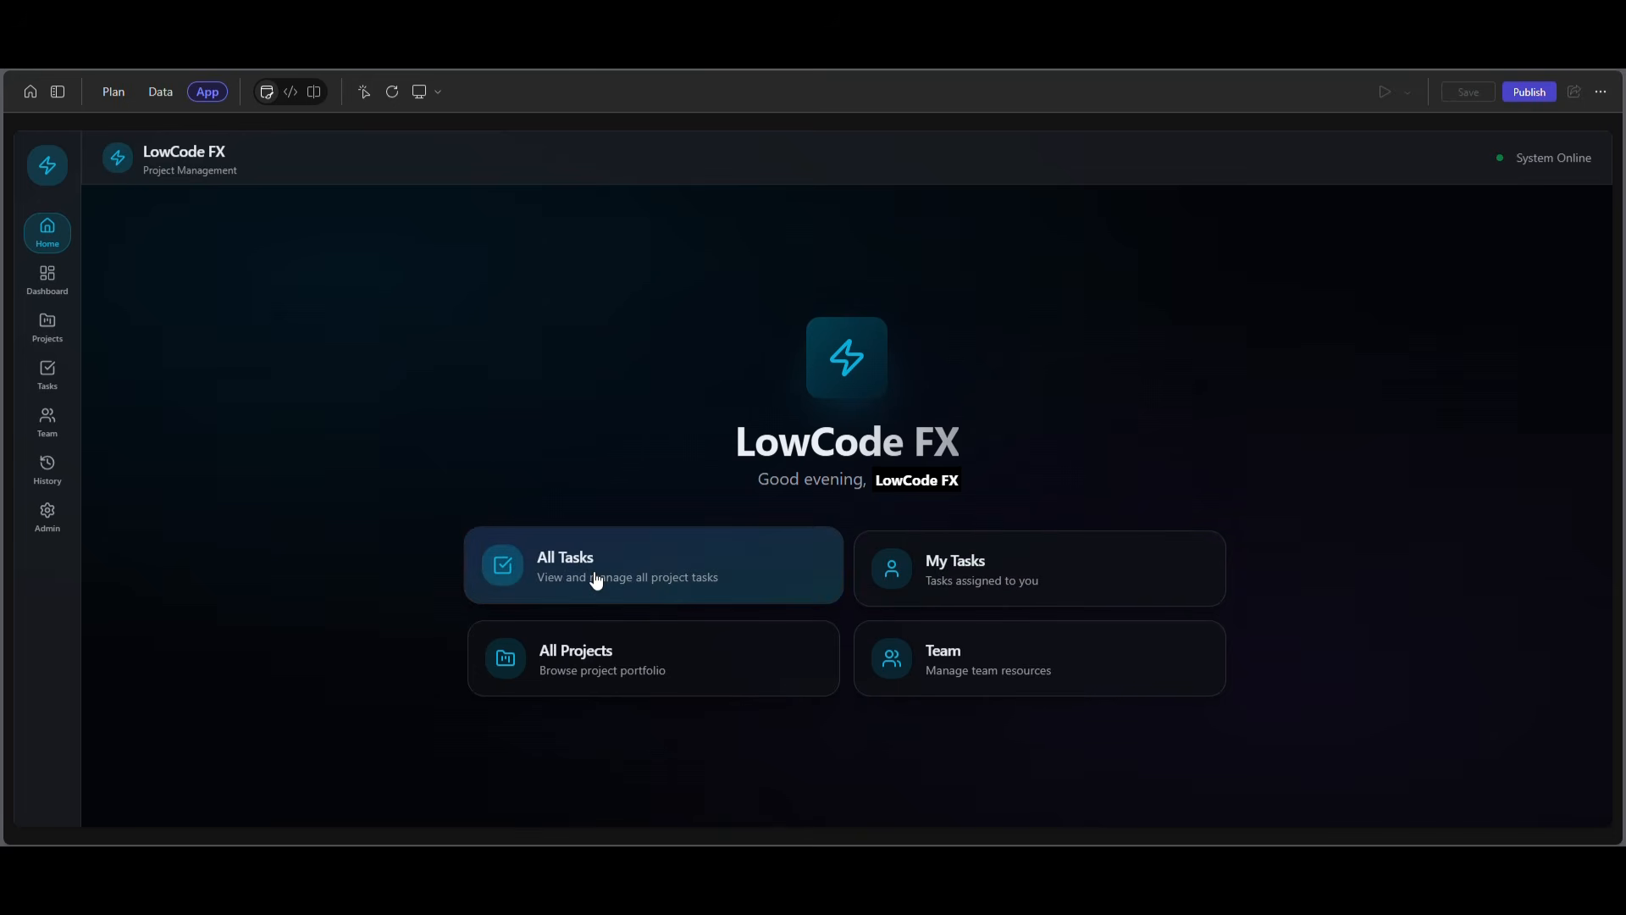
# Step: Open the All Projects screen, check its project search and the new project form, and close the form without creating anything
pyautogui.click(613, 669)
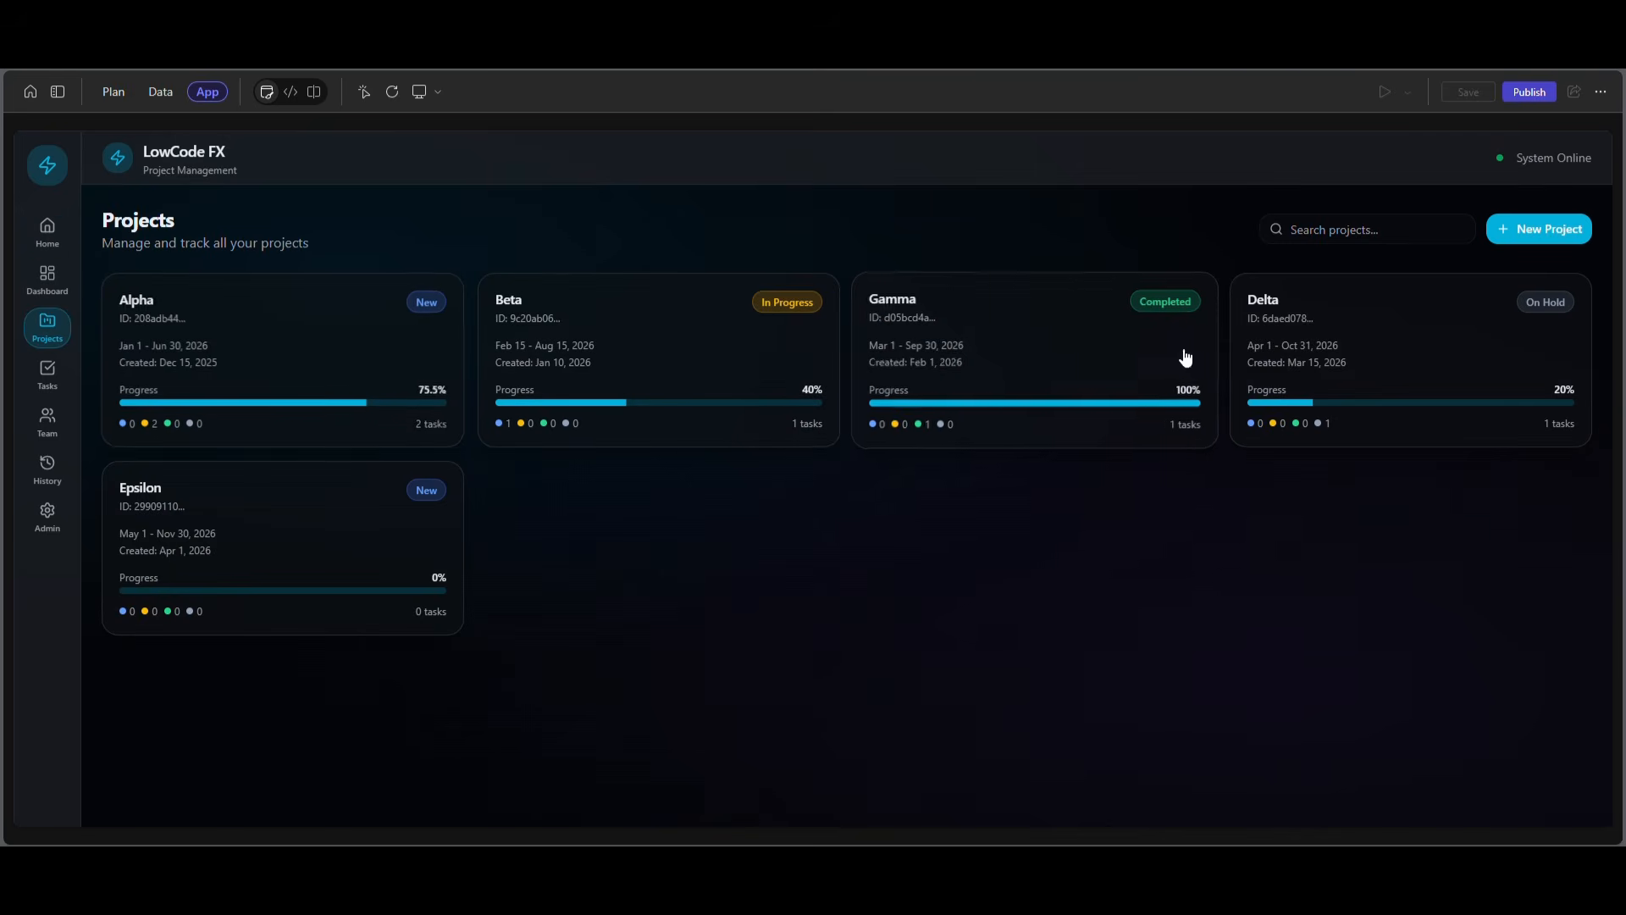
pyautogui.click(1368, 230)
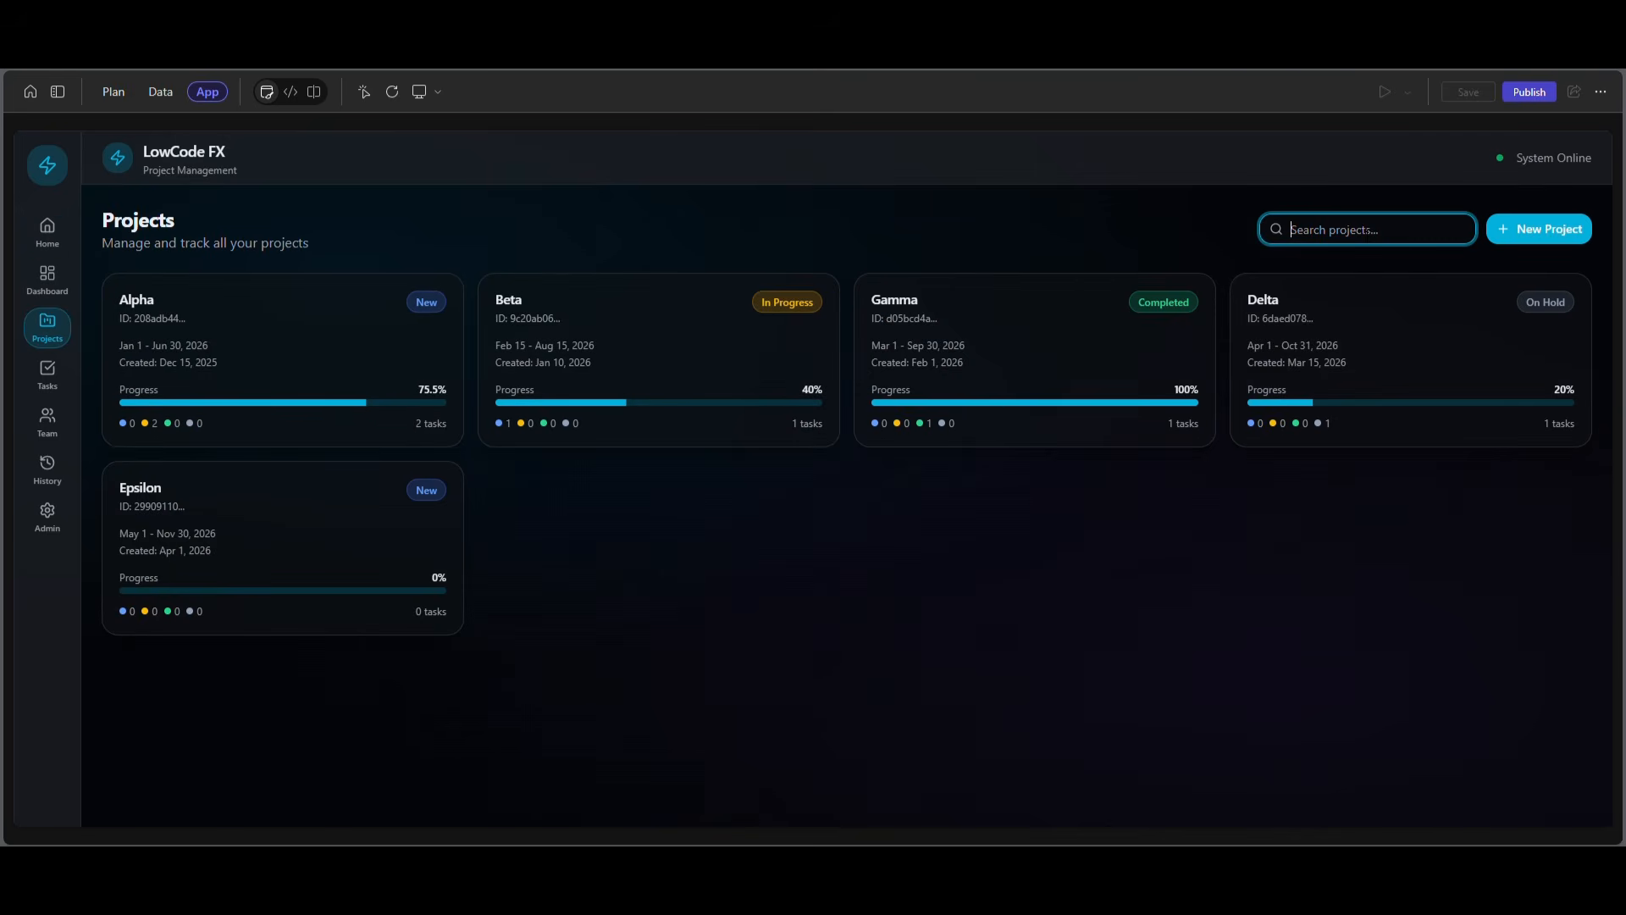
pyautogui.click(1542, 234)
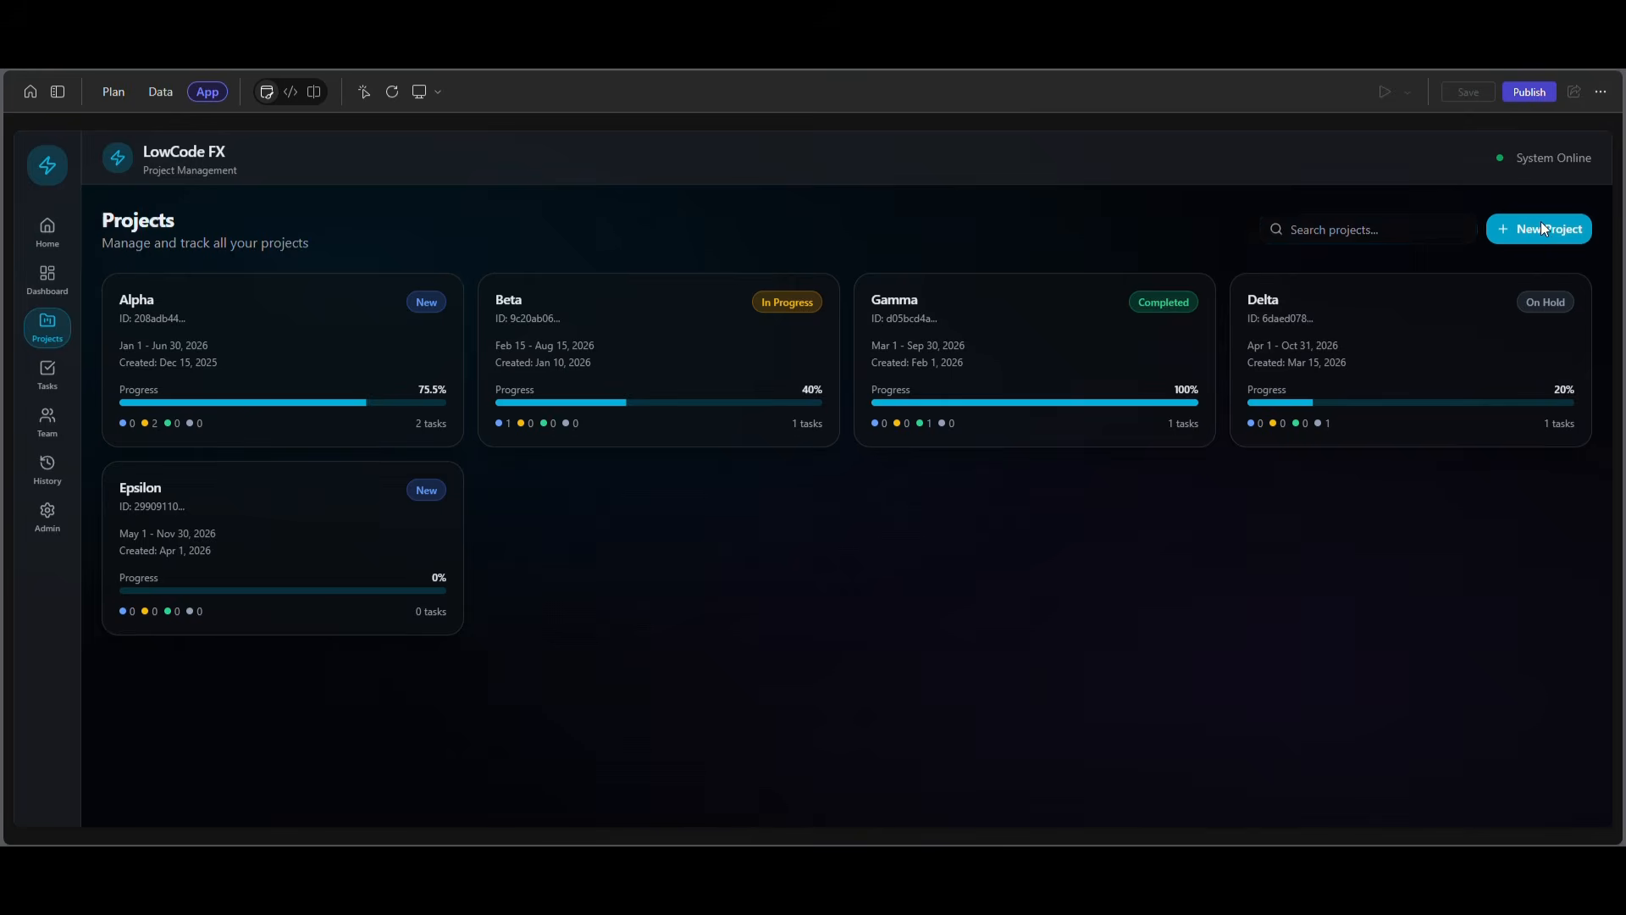
pyautogui.click(649, 550)
pyautogui.click(652, 551)
pyautogui.click(1006, 350)
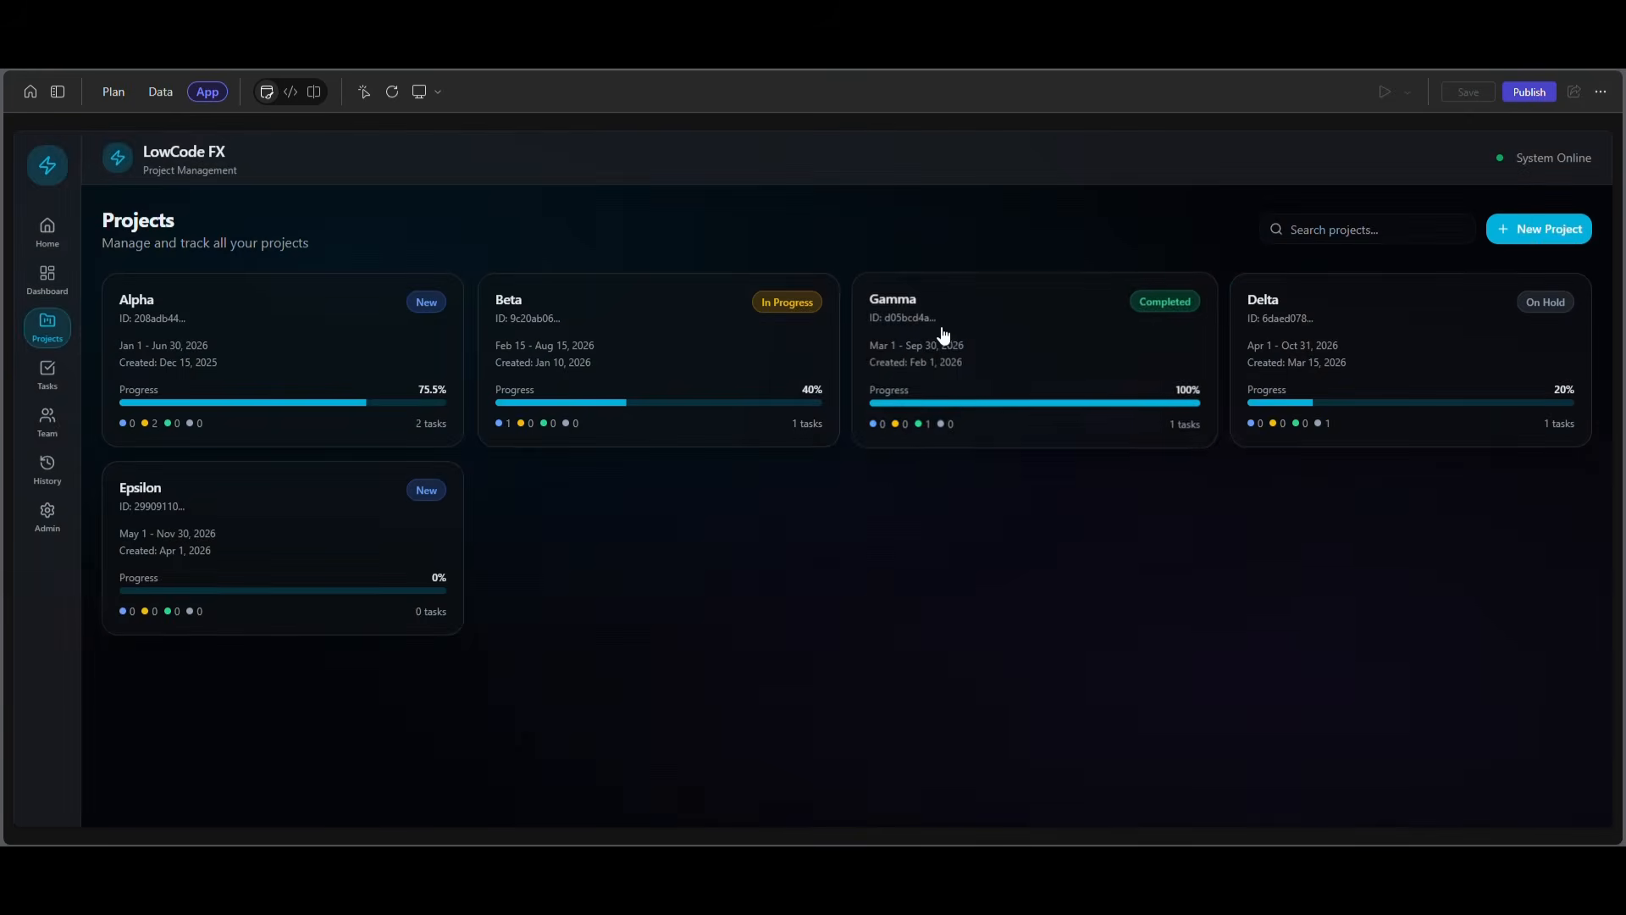
# Step: Open the Alpha project and examine its New, In Progress and Completed Kanban columns and its Gantt view
pyautogui.click(352, 423)
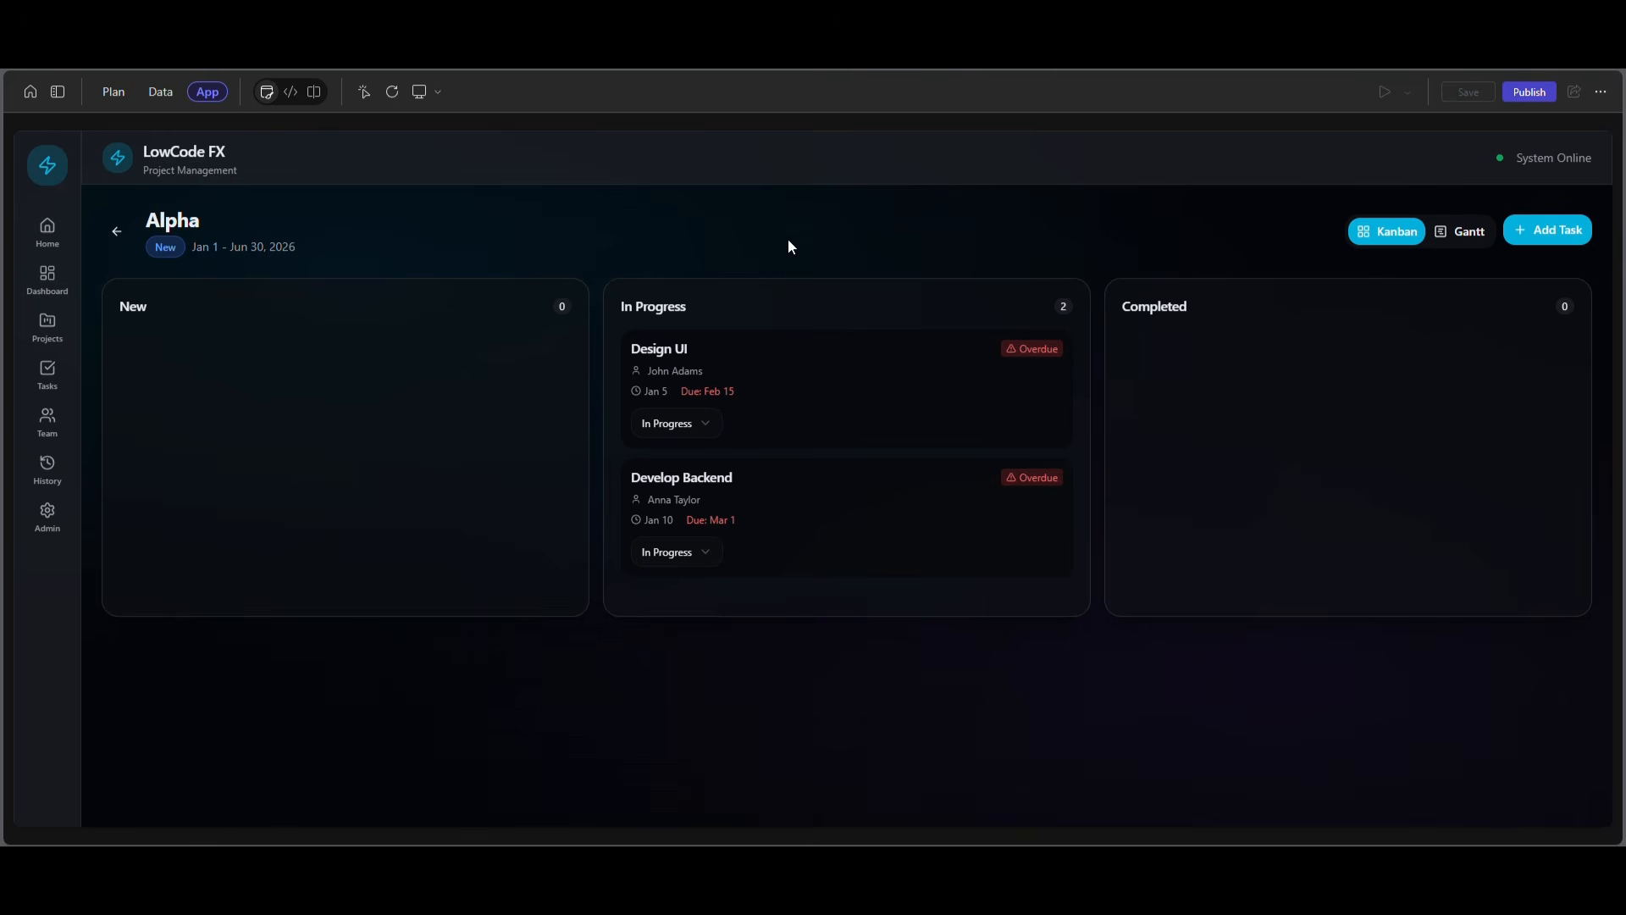
pyautogui.moveTo(130, 307); pyautogui.dragTo(158, 310)
pyautogui.moveTo(635, 308); pyautogui.dragTo(712, 310)
pyautogui.moveTo(1149, 307); pyautogui.dragTo(1194, 311)
pyautogui.click(1091, 675)
pyautogui.click(1463, 240)
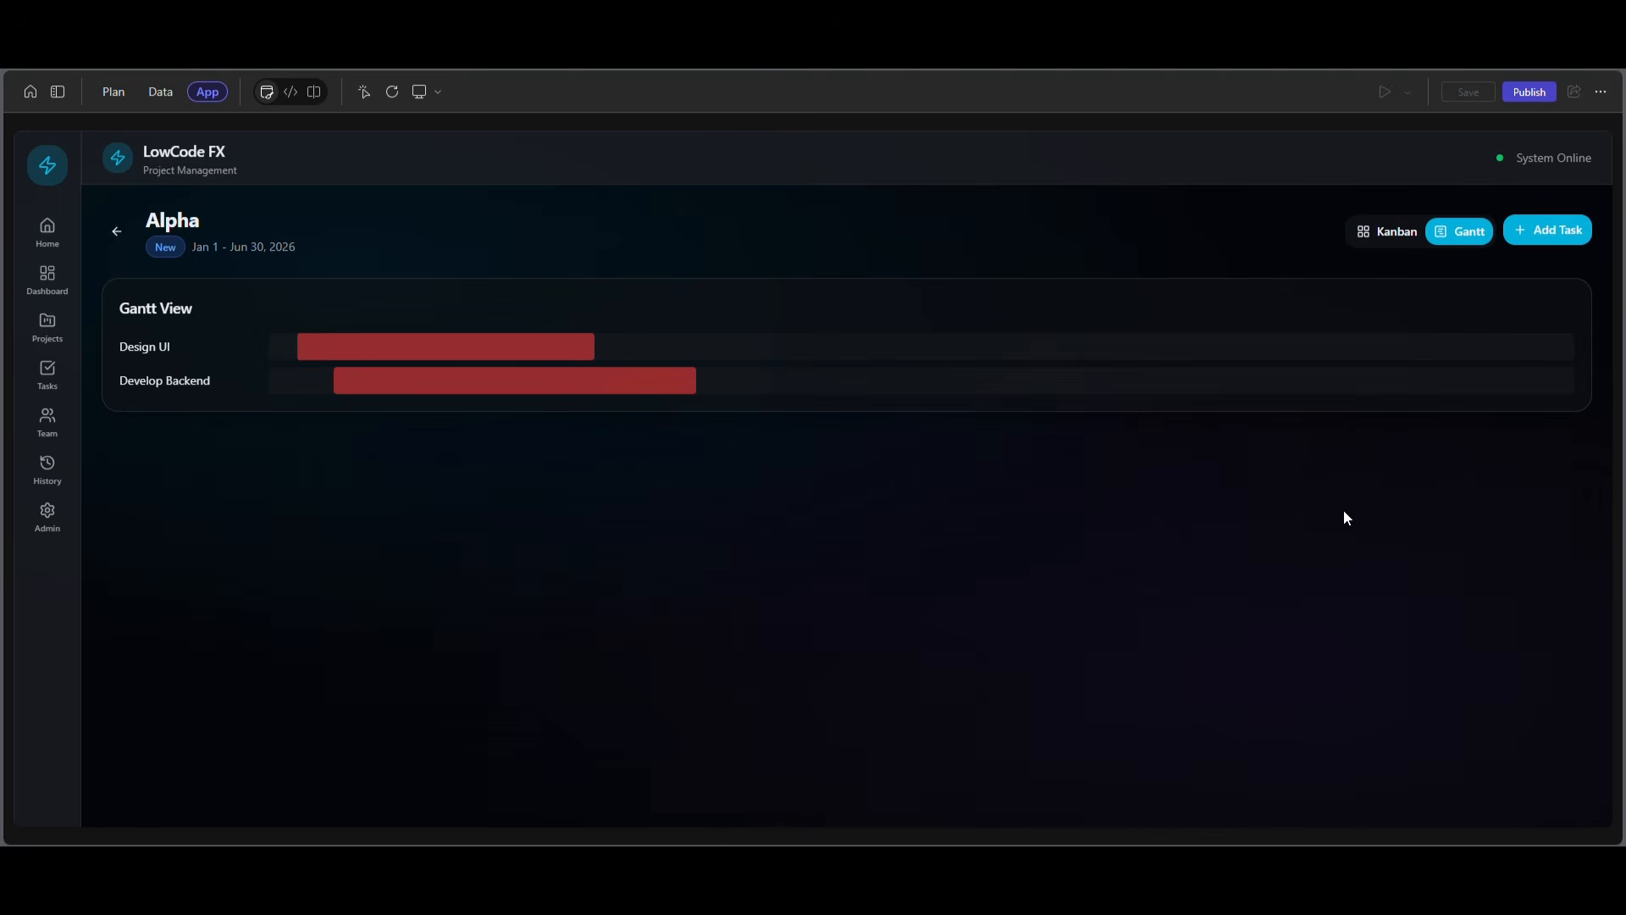
pyautogui.click(1375, 236)
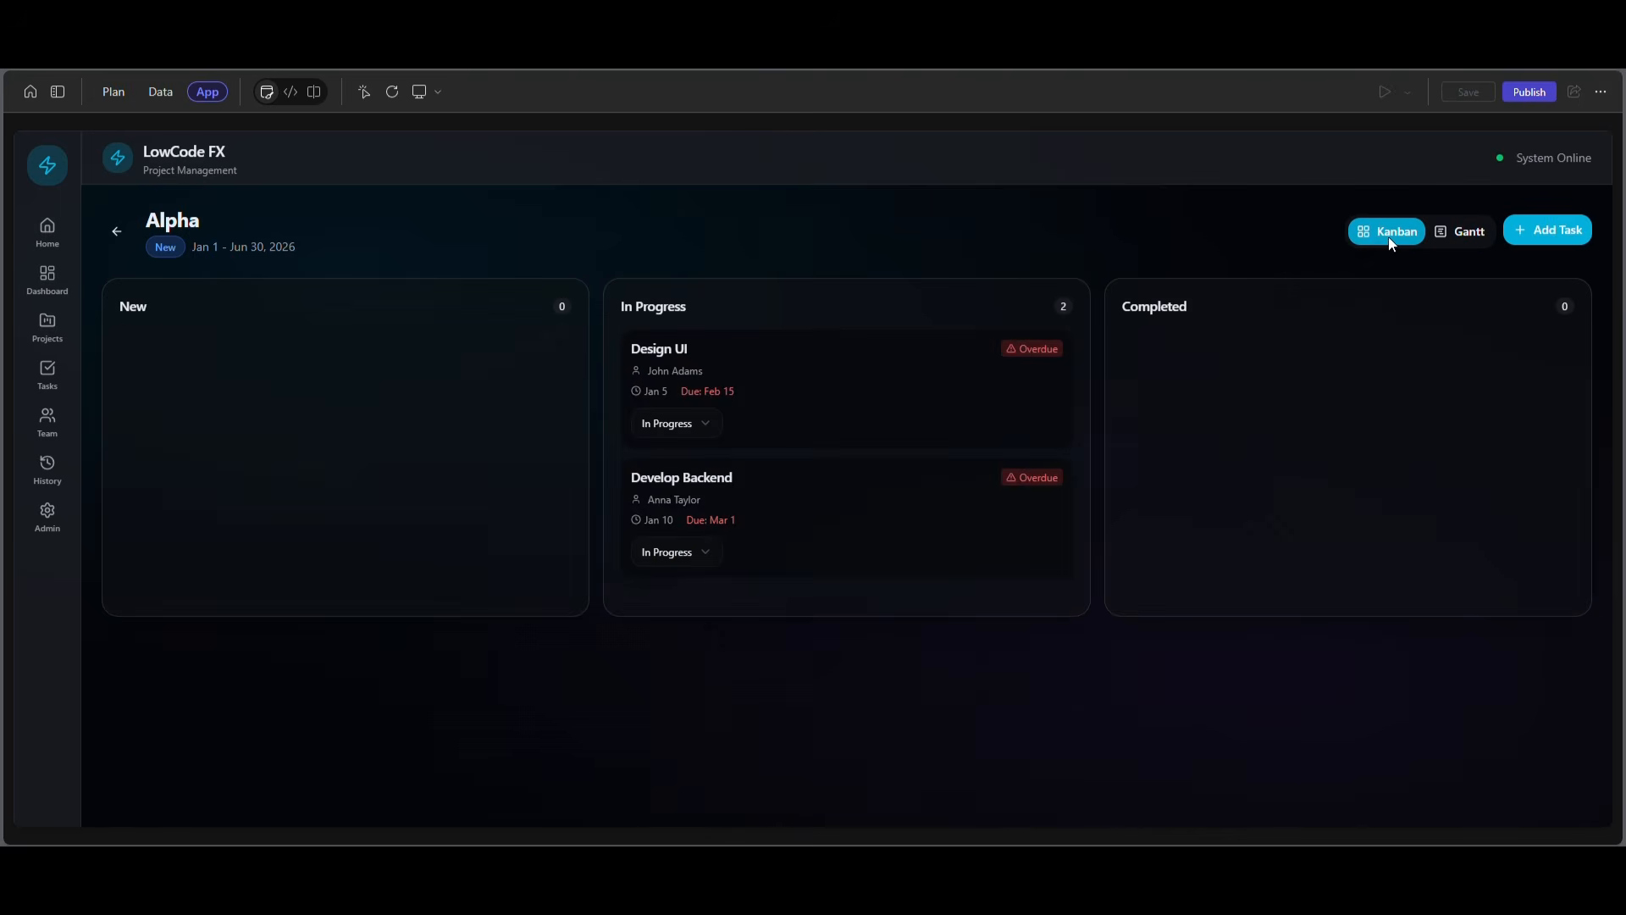
# Step: View the Create New Task form for the Alpha project, close it without creating a task, and return to the Projects list
pyautogui.click(1543, 234)
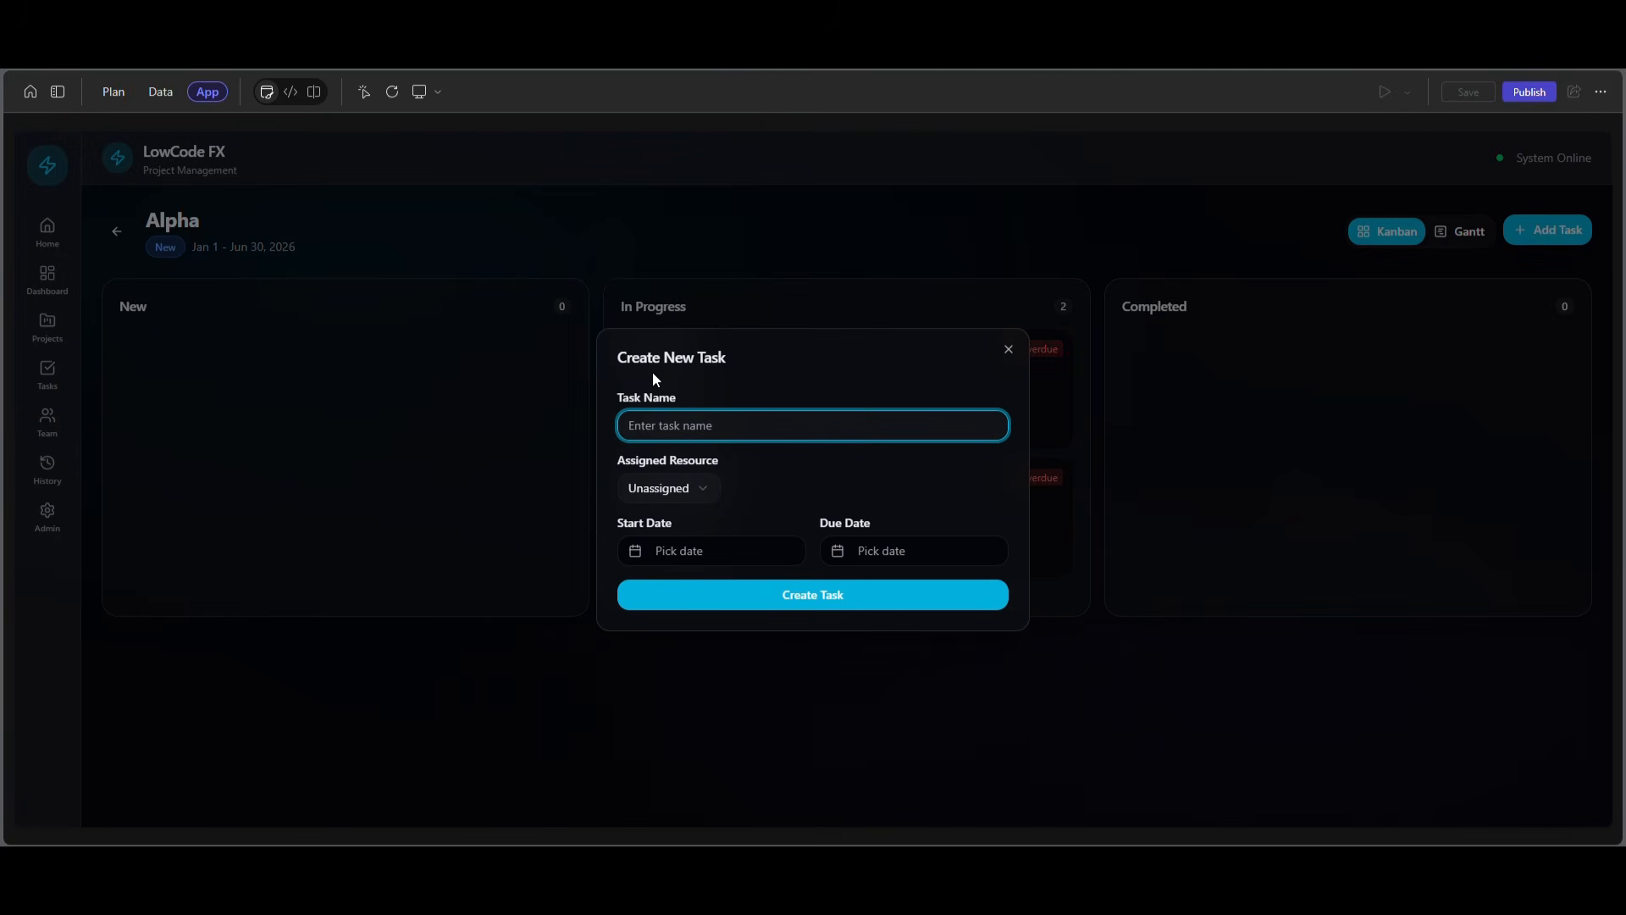
pyautogui.click(1008, 350)
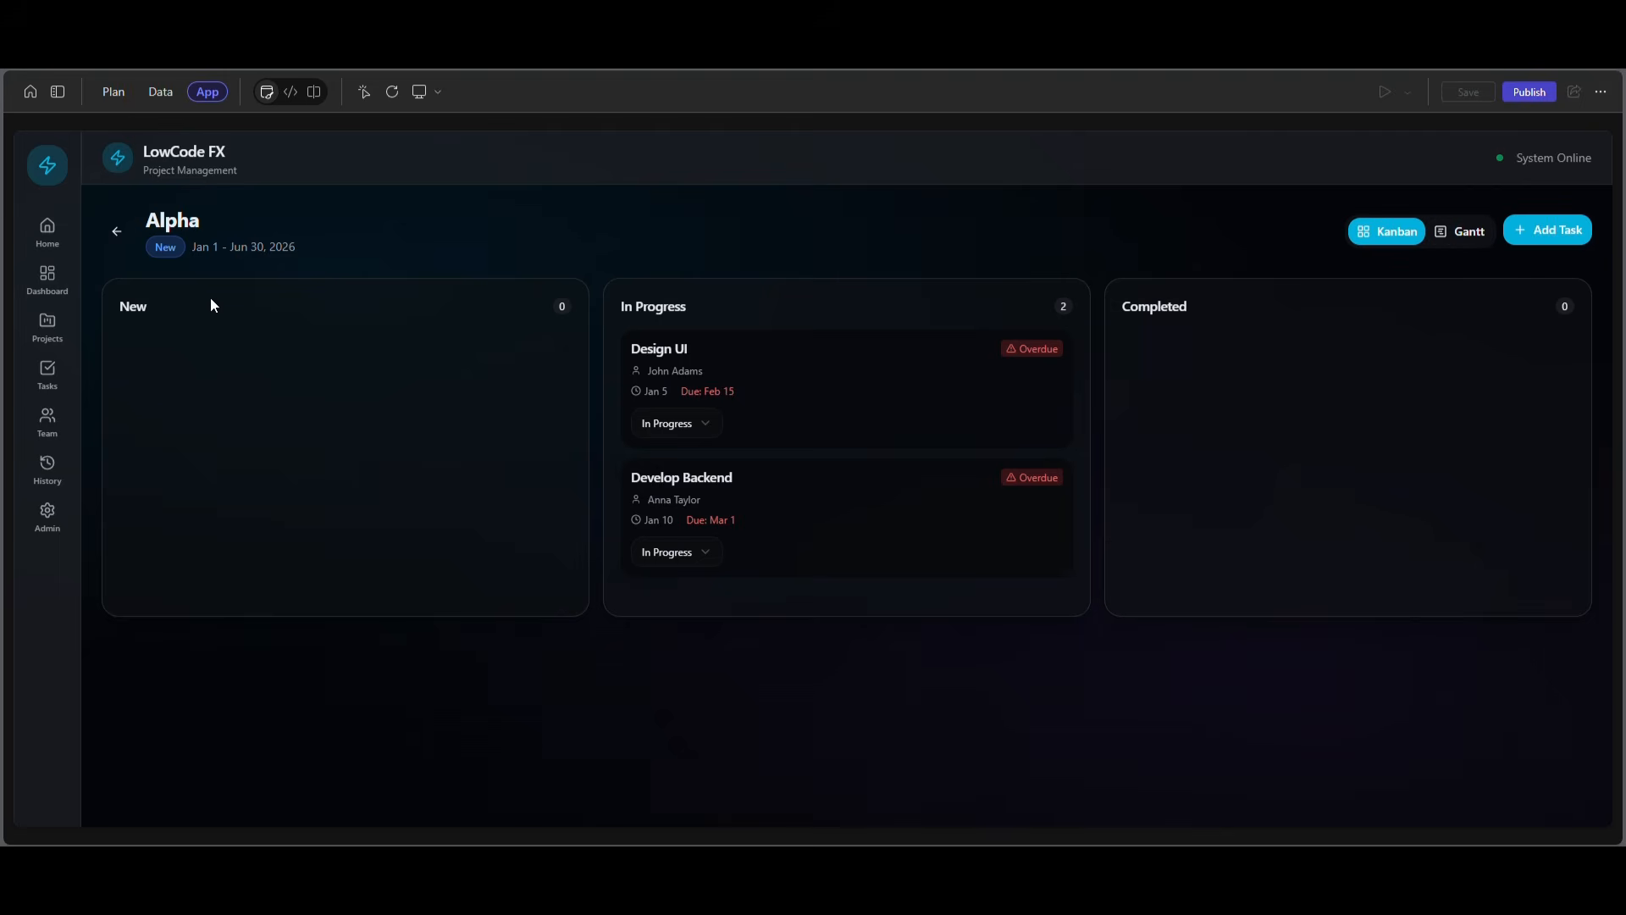
pyautogui.click(117, 231)
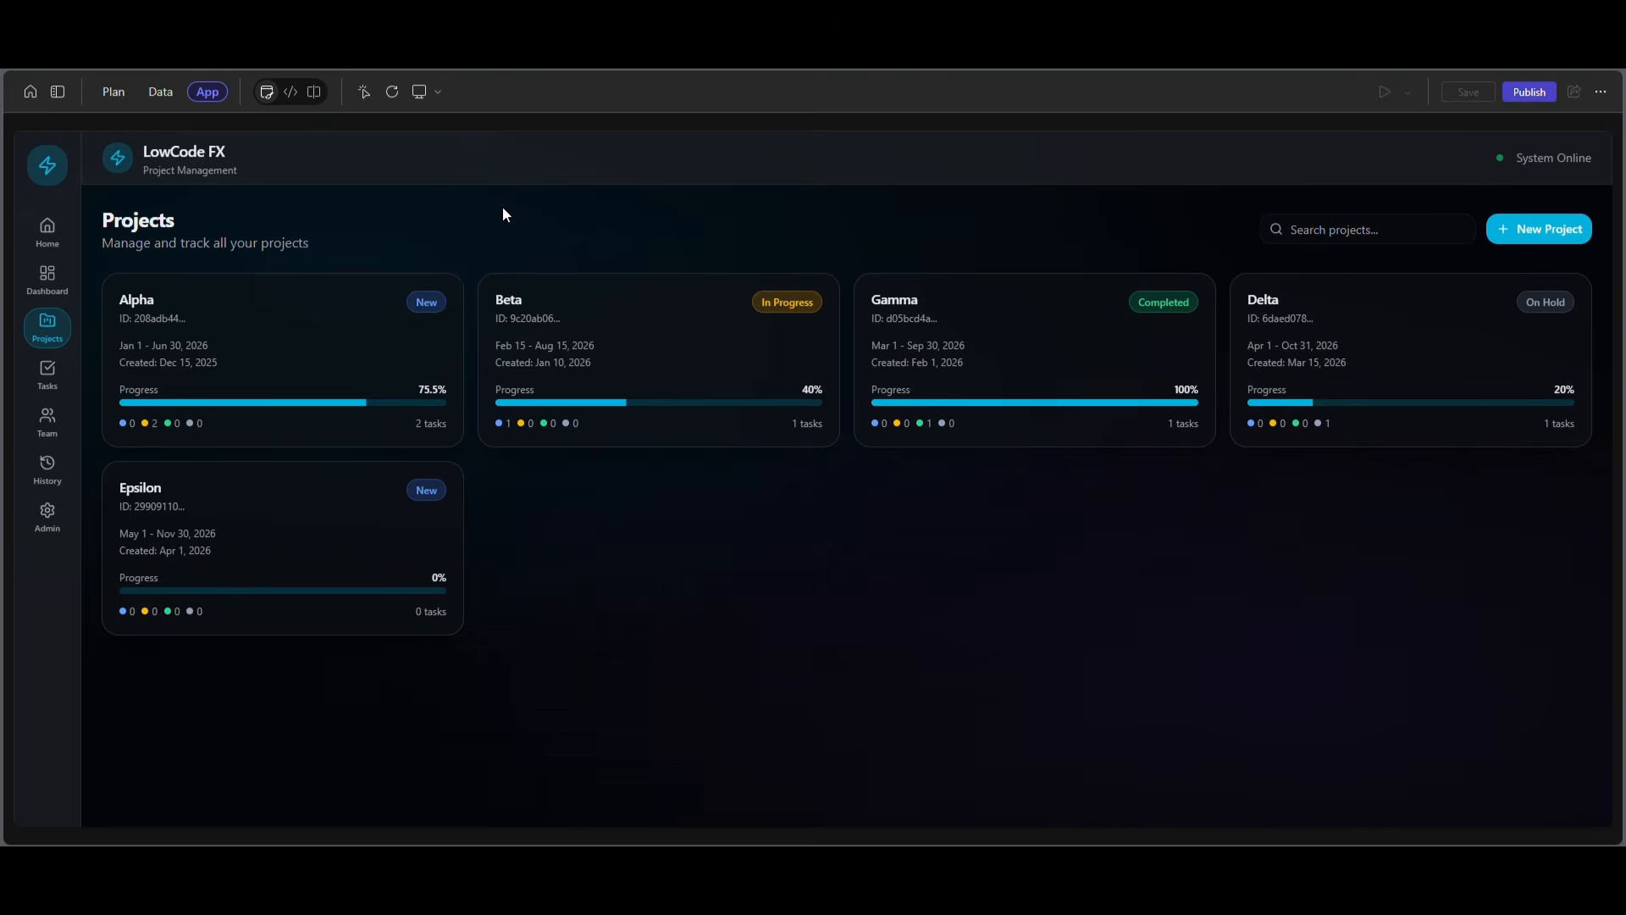
# Step: Open the All Tasks screen and inspect its search, the status, project and resource filters, and the overdue labels
pyautogui.click(48, 389)
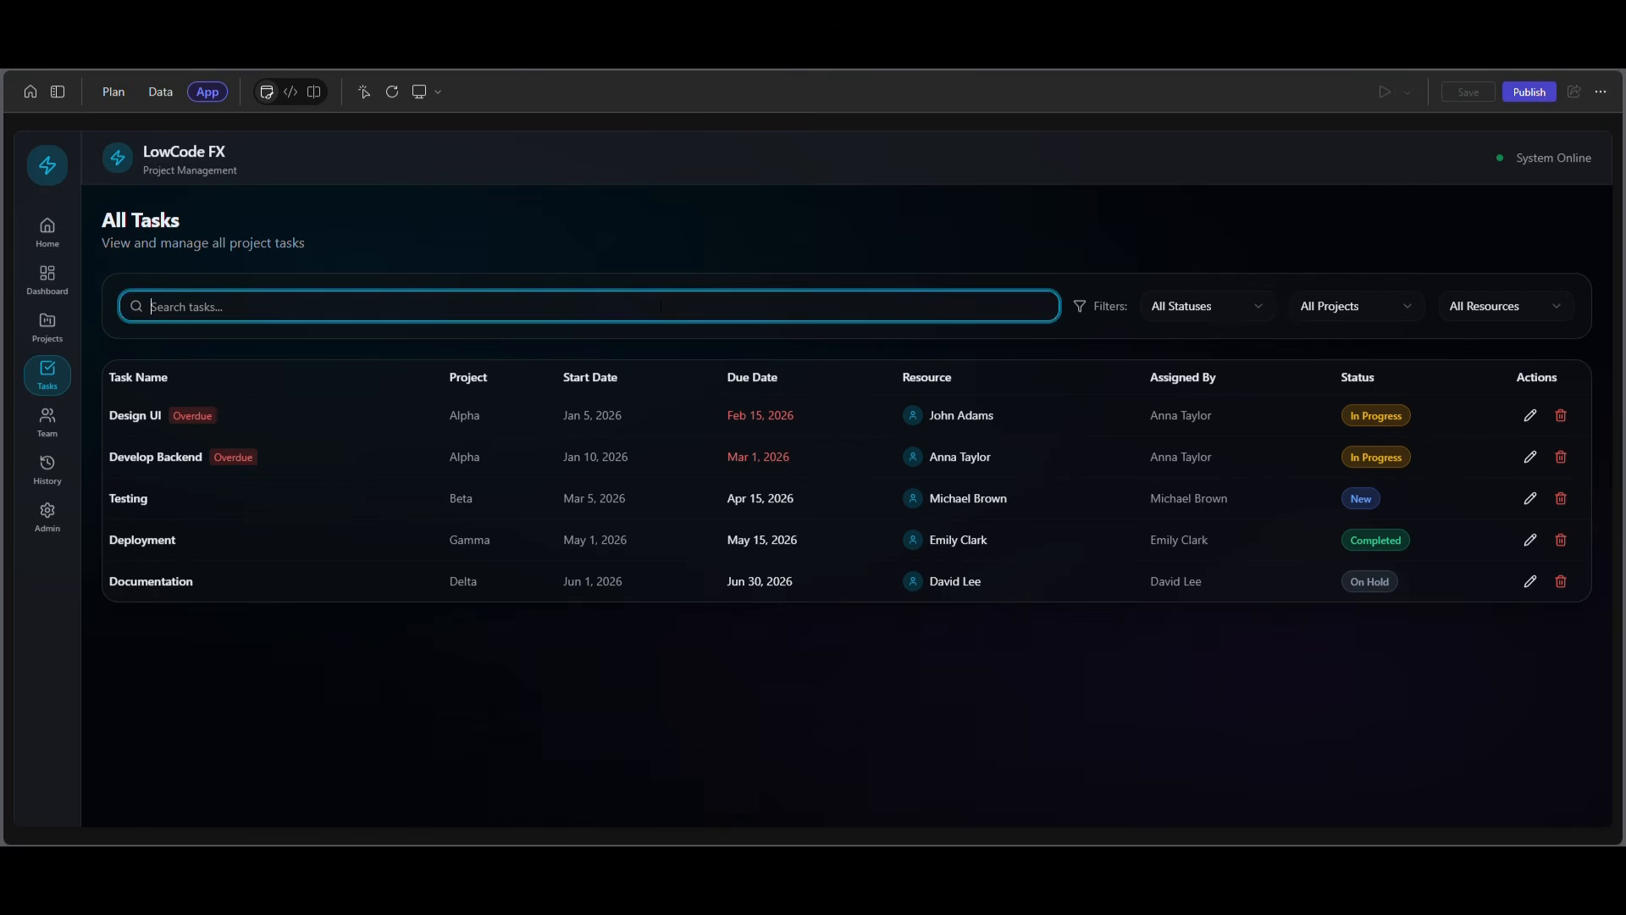
pyautogui.click(1247, 312)
pyautogui.click(1477, 309)
pyautogui.click(1517, 306)
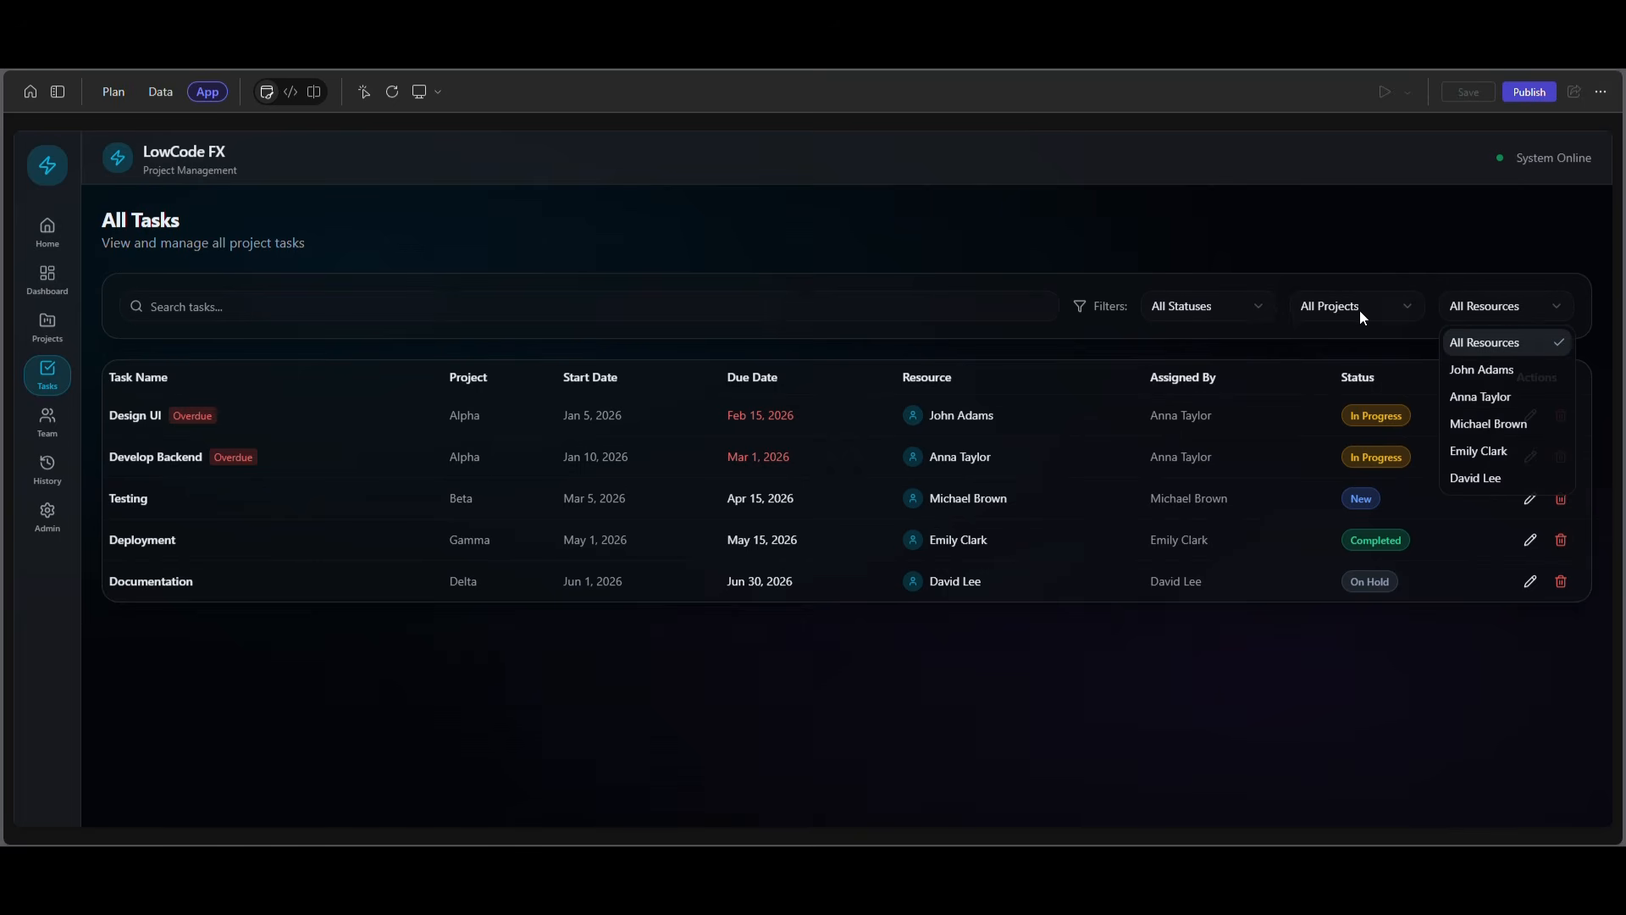
pyautogui.click(1359, 309)
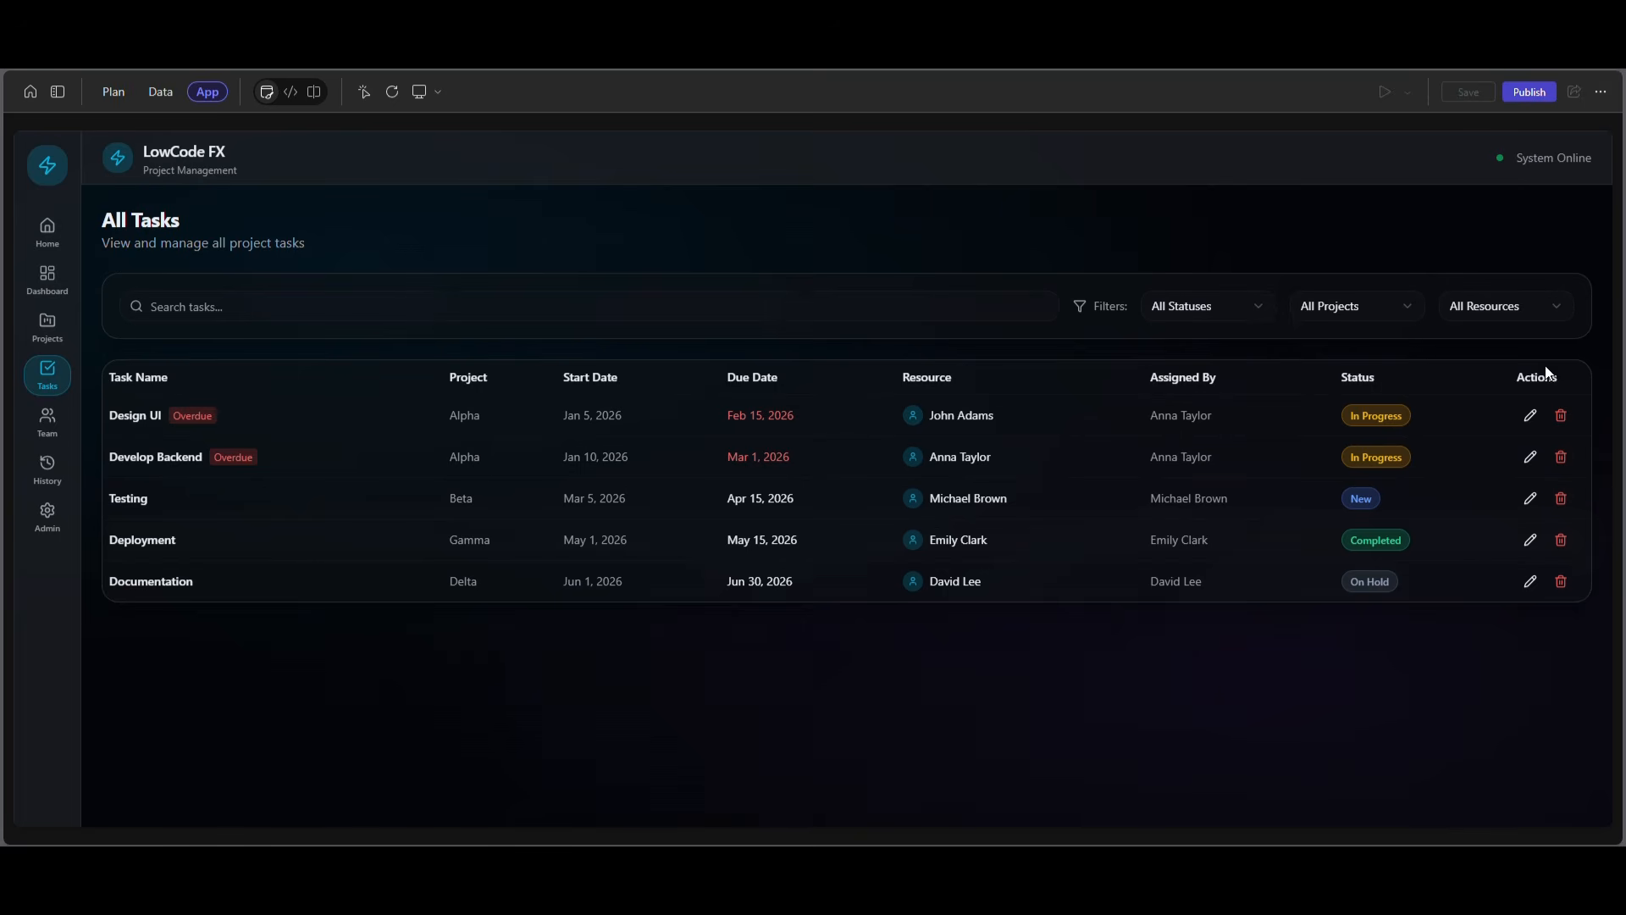
pyautogui.doubleClick(193, 416)
pyautogui.click(691, 602)
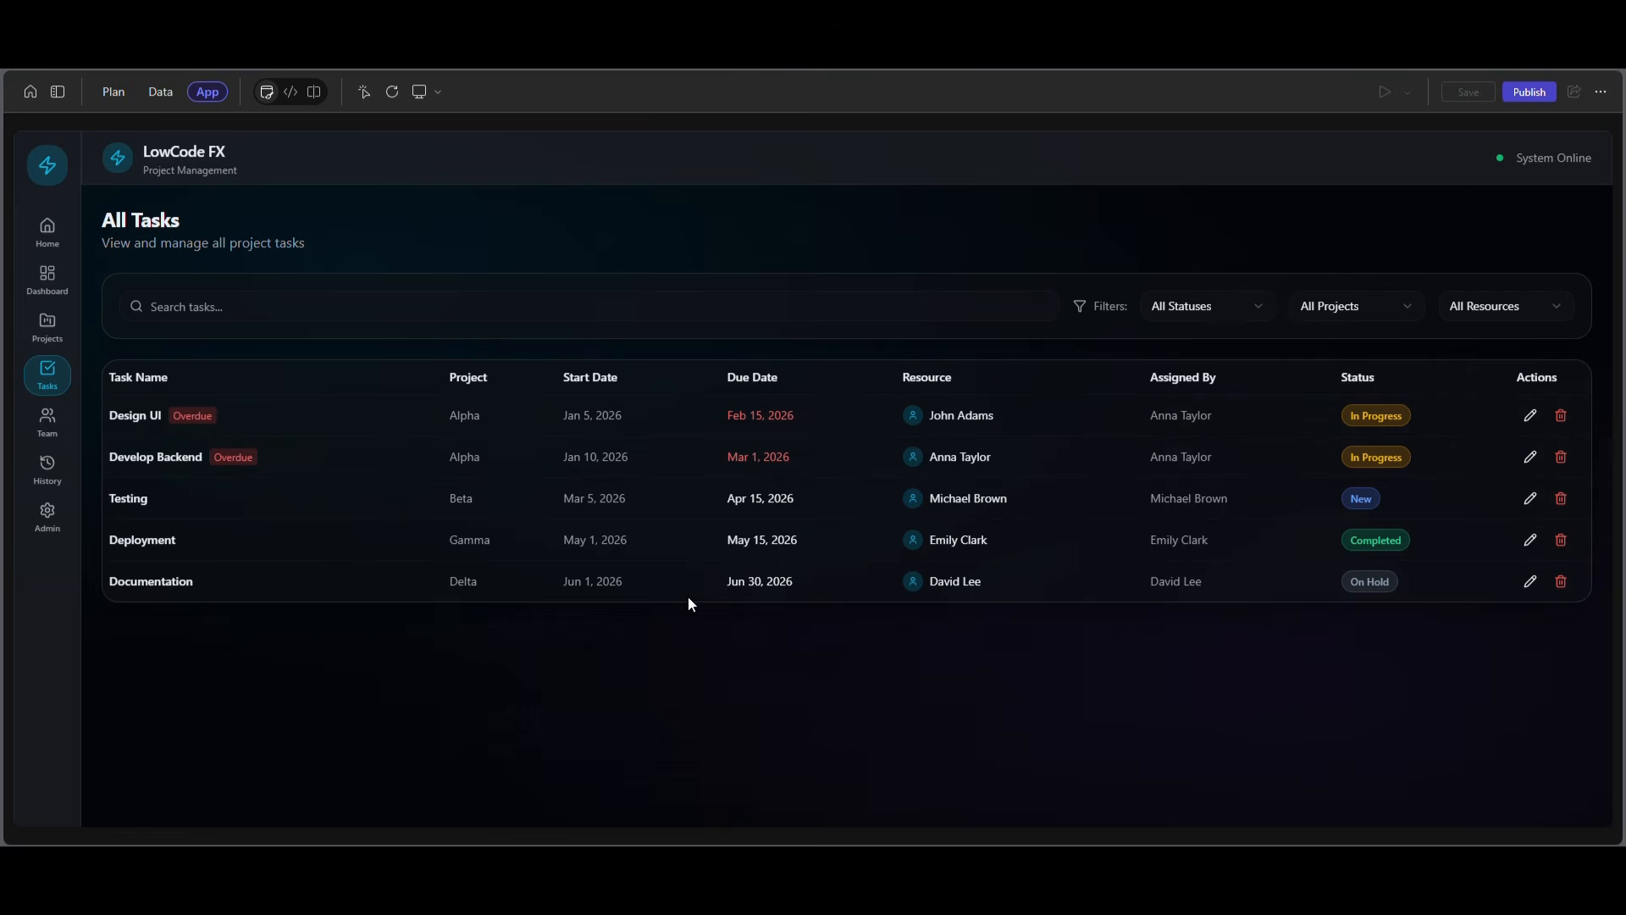
# Step: On the Team screen, view several resources' contact details and expand their assigned projects to see the tasks
pyautogui.click(48, 430)
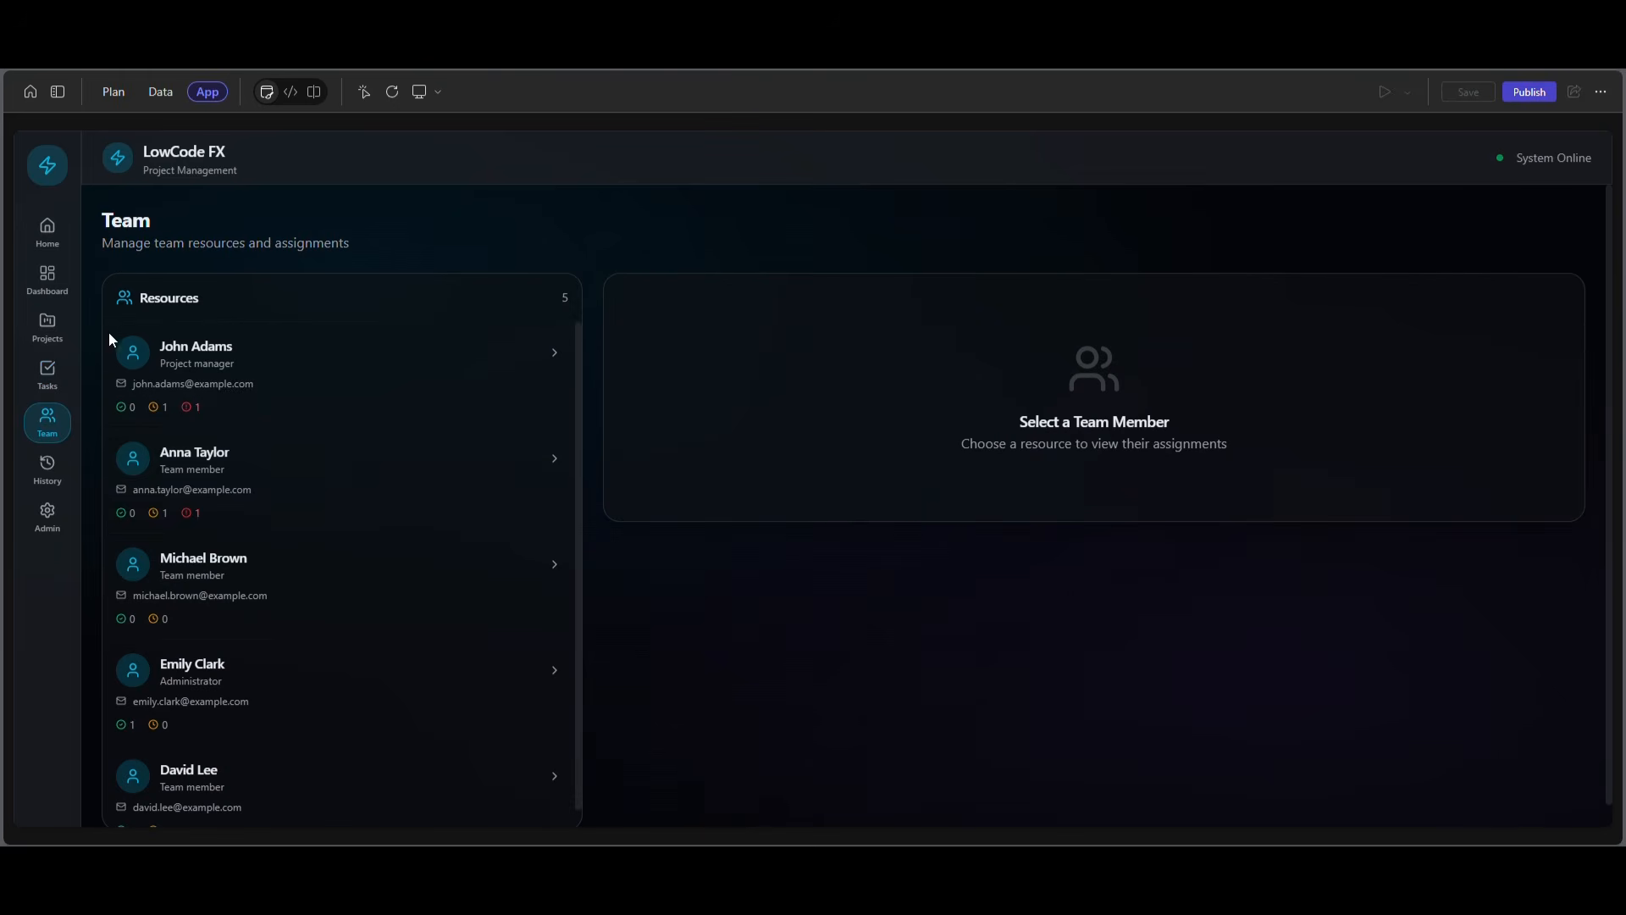
pyautogui.click(551, 359)
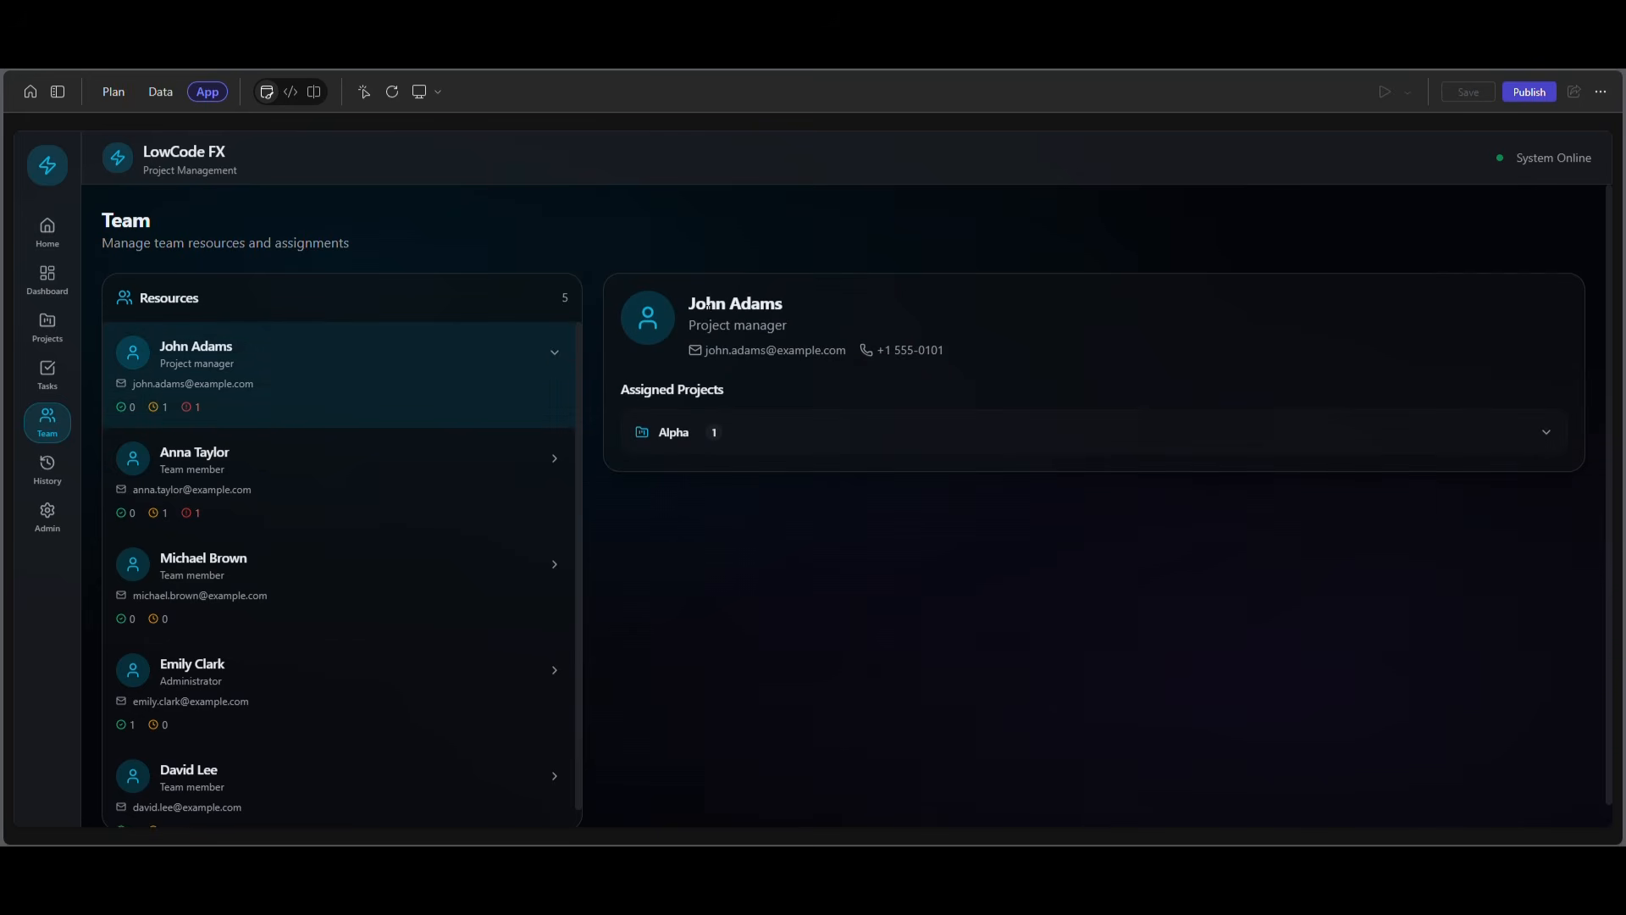
pyautogui.moveTo(688, 303); pyautogui.dragTo(789, 292)
pyautogui.click(943, 388)
pyautogui.click(551, 460)
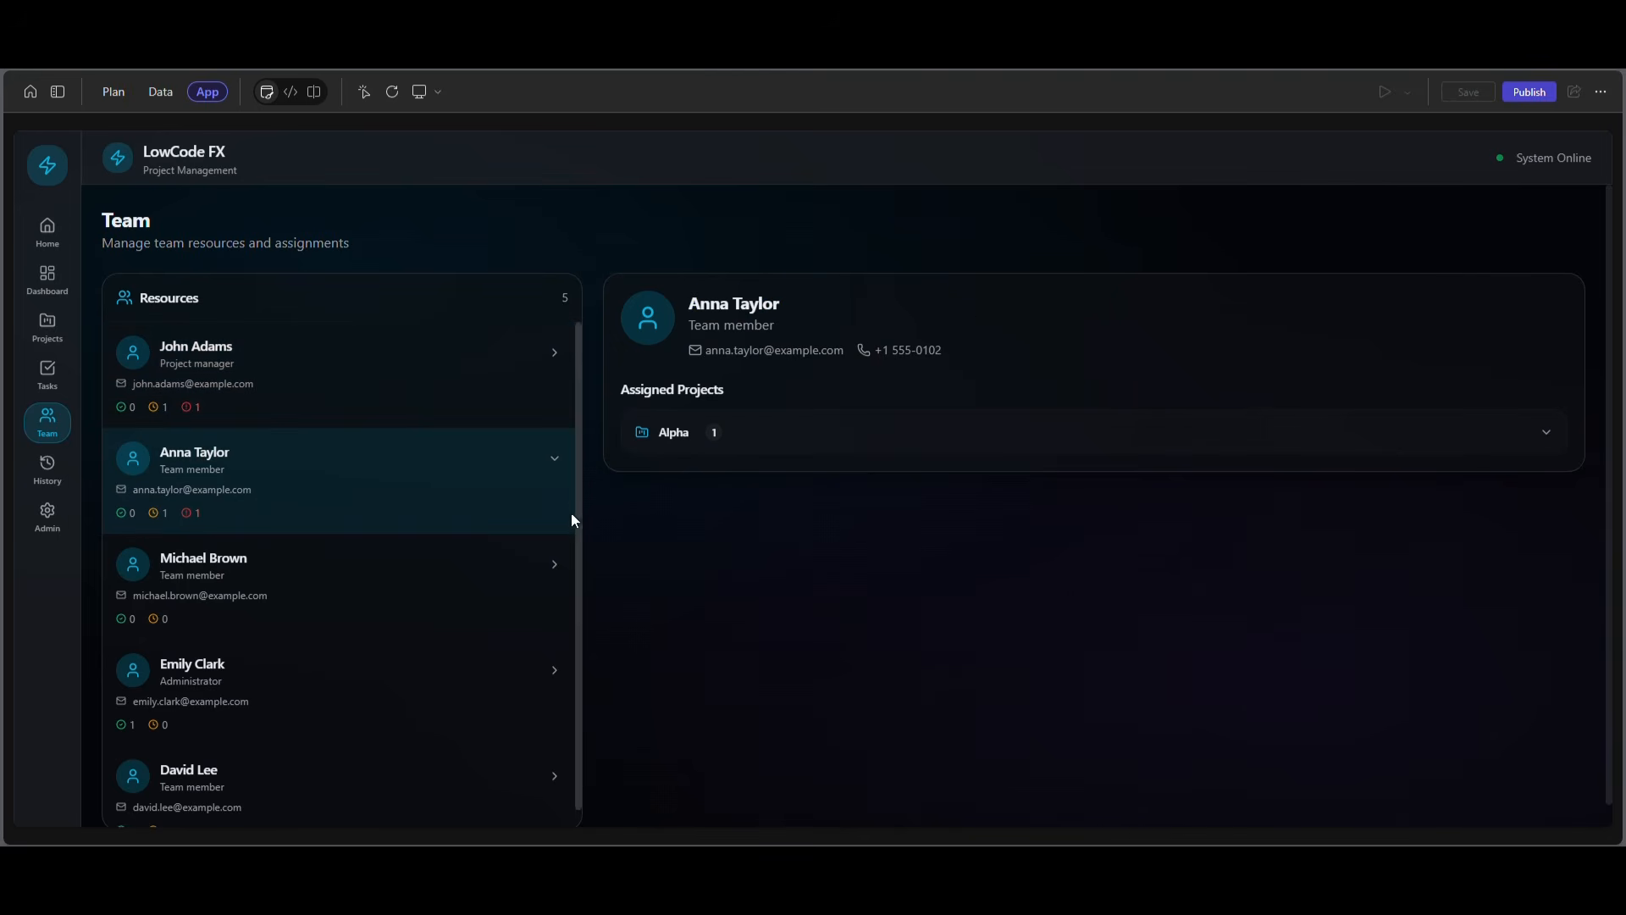
pyautogui.click(1545, 433)
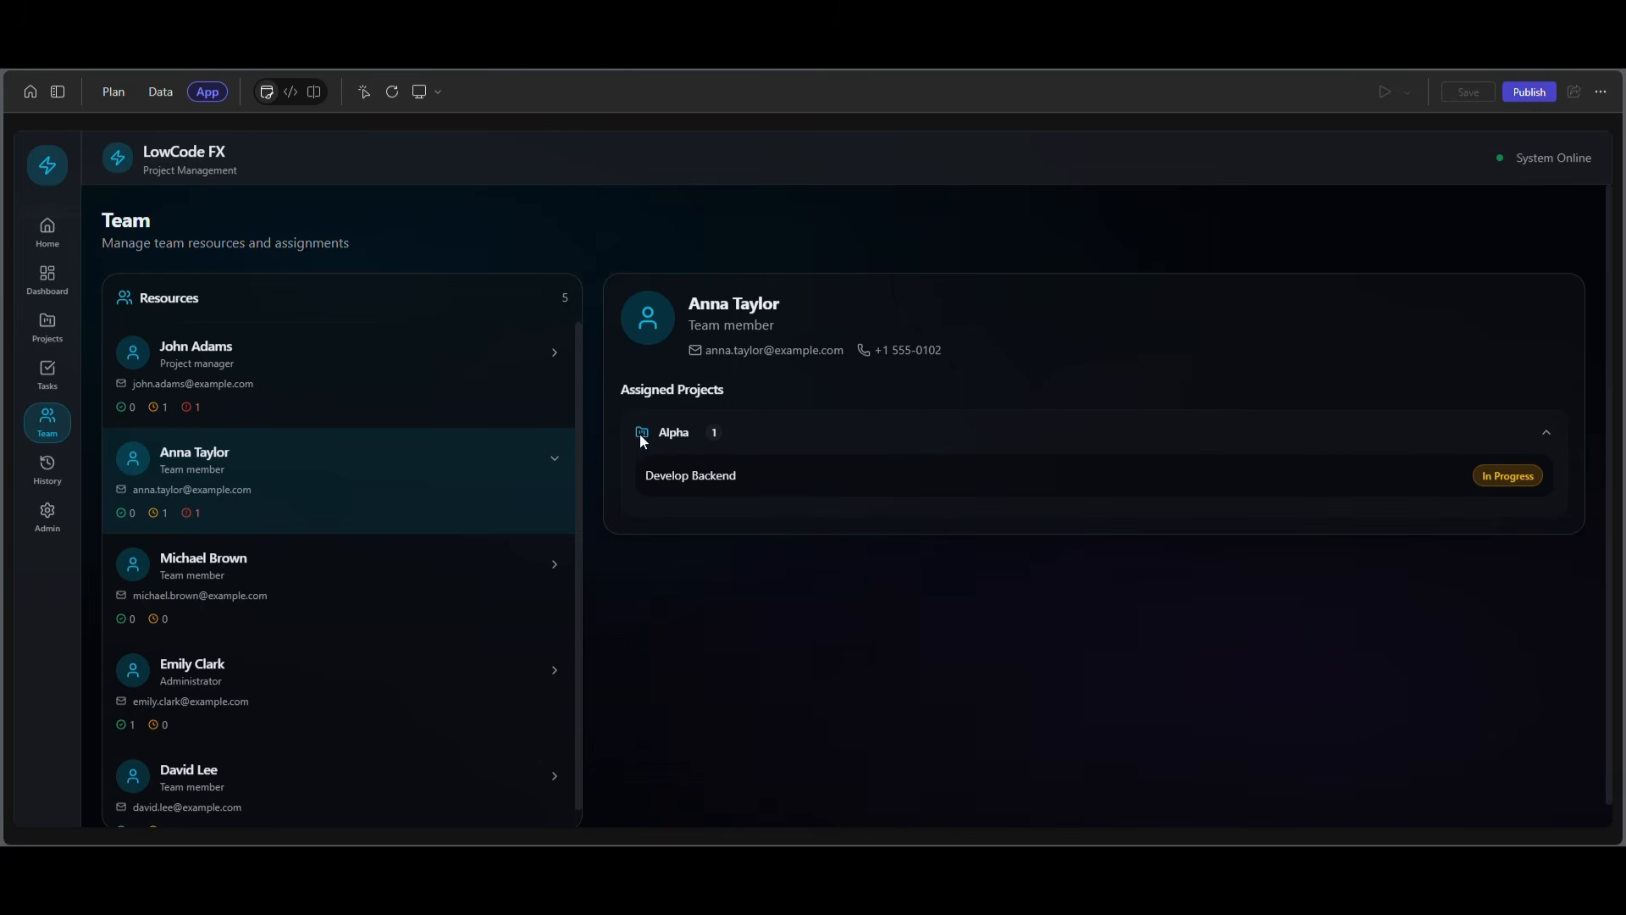
pyautogui.click(555, 568)
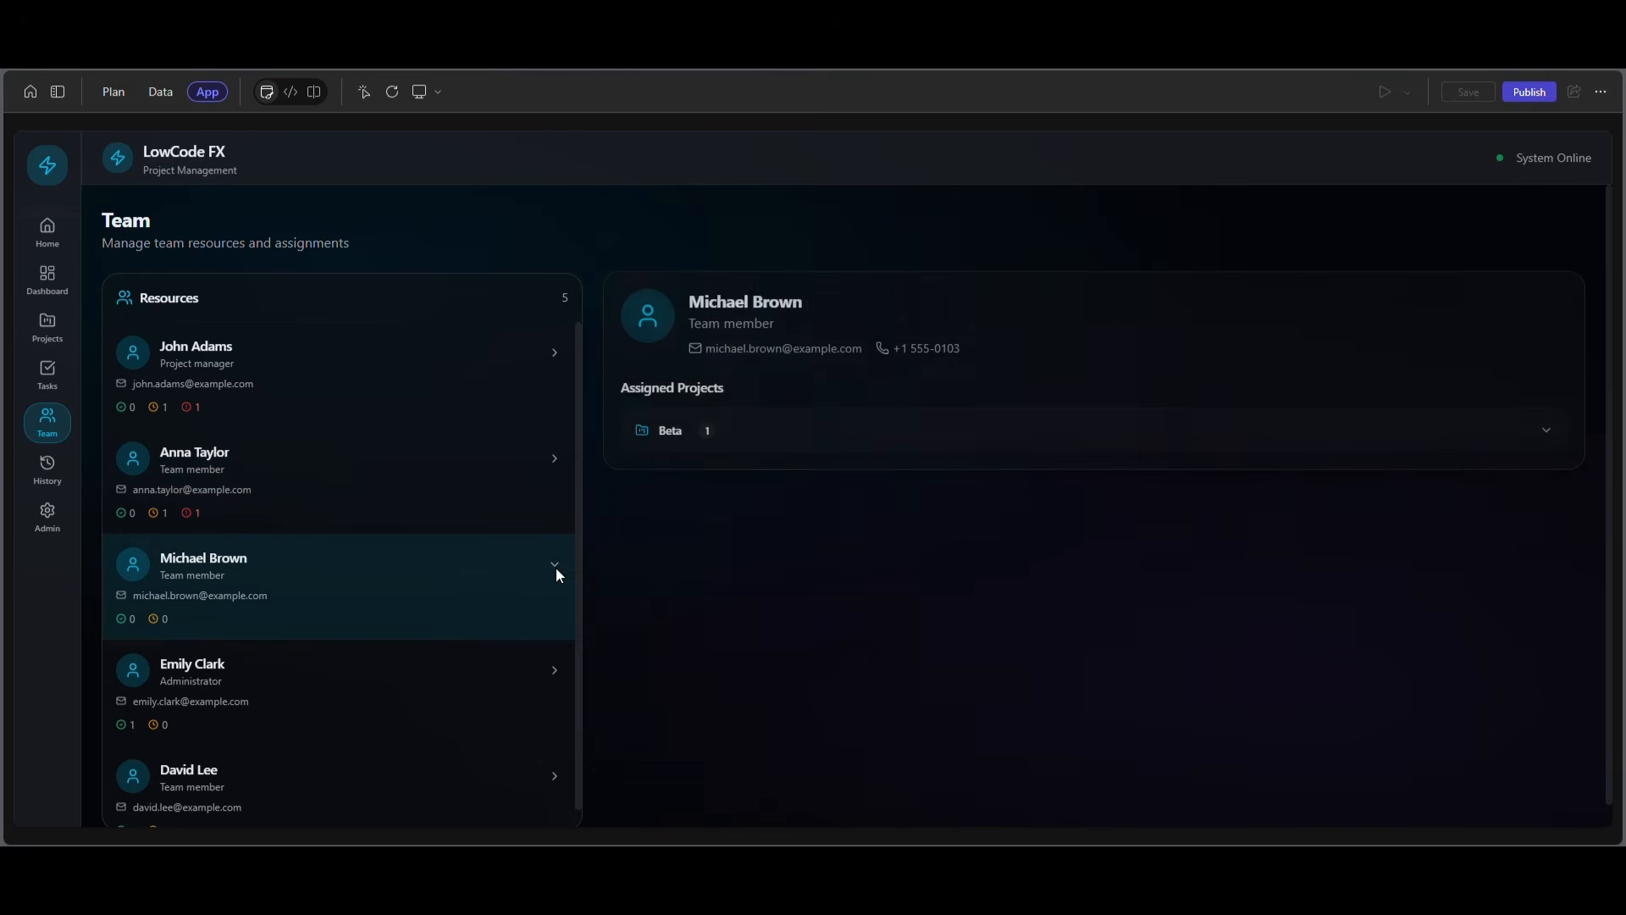
pyautogui.click(1551, 435)
pyautogui.click(542, 350)
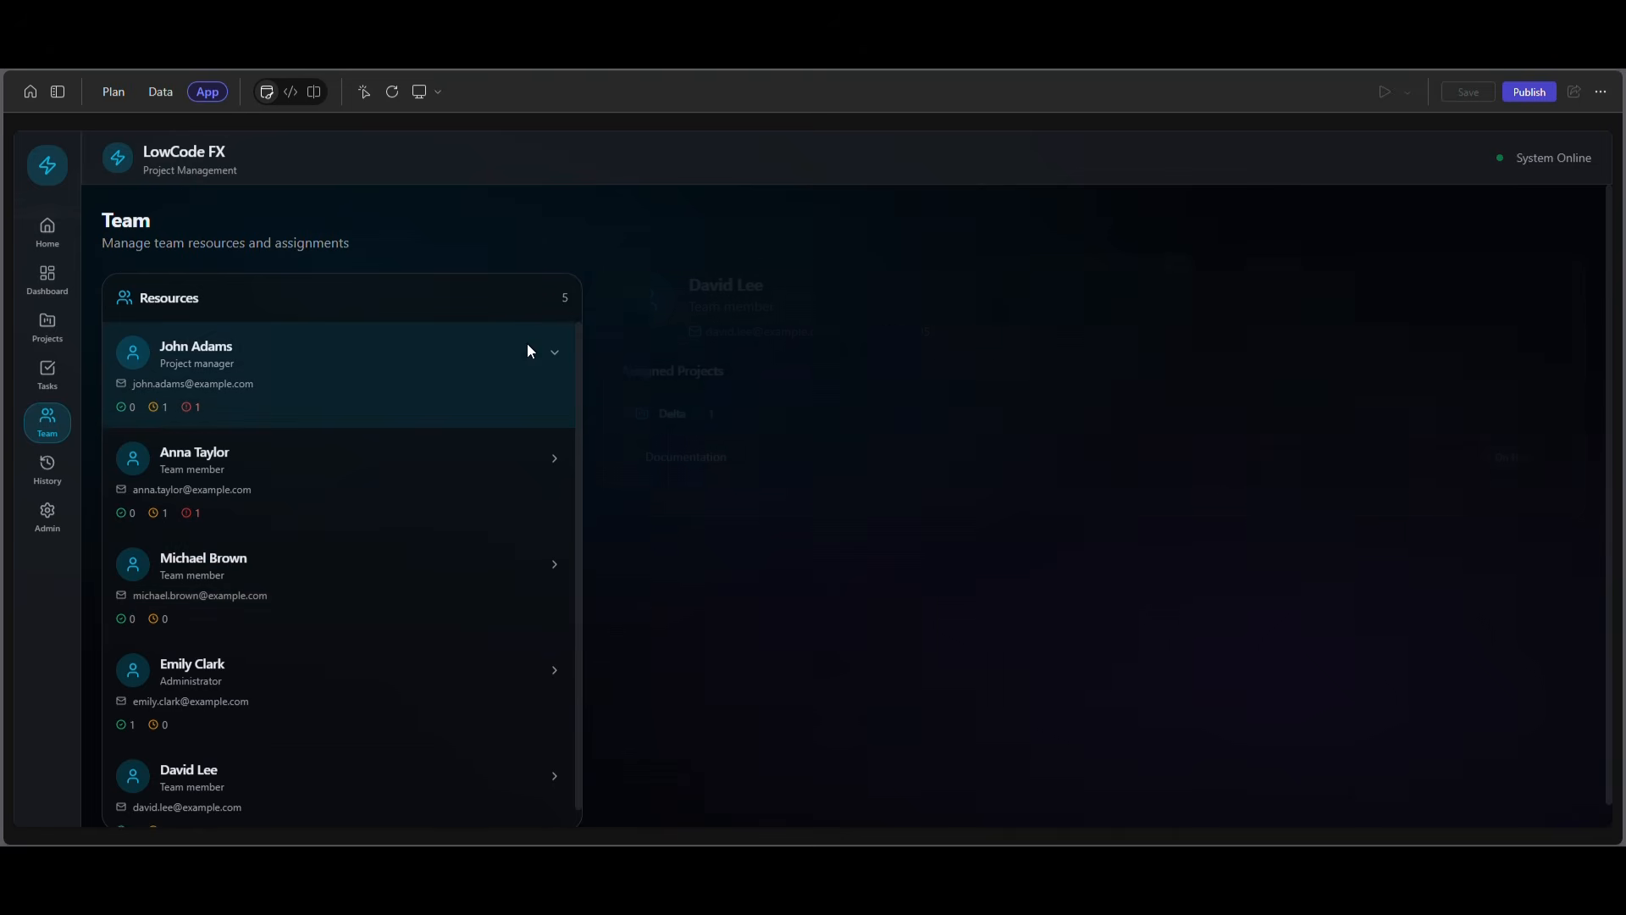
# Step: Open the History screen and read through the entries in the activity timeline
pyautogui.click(49, 471)
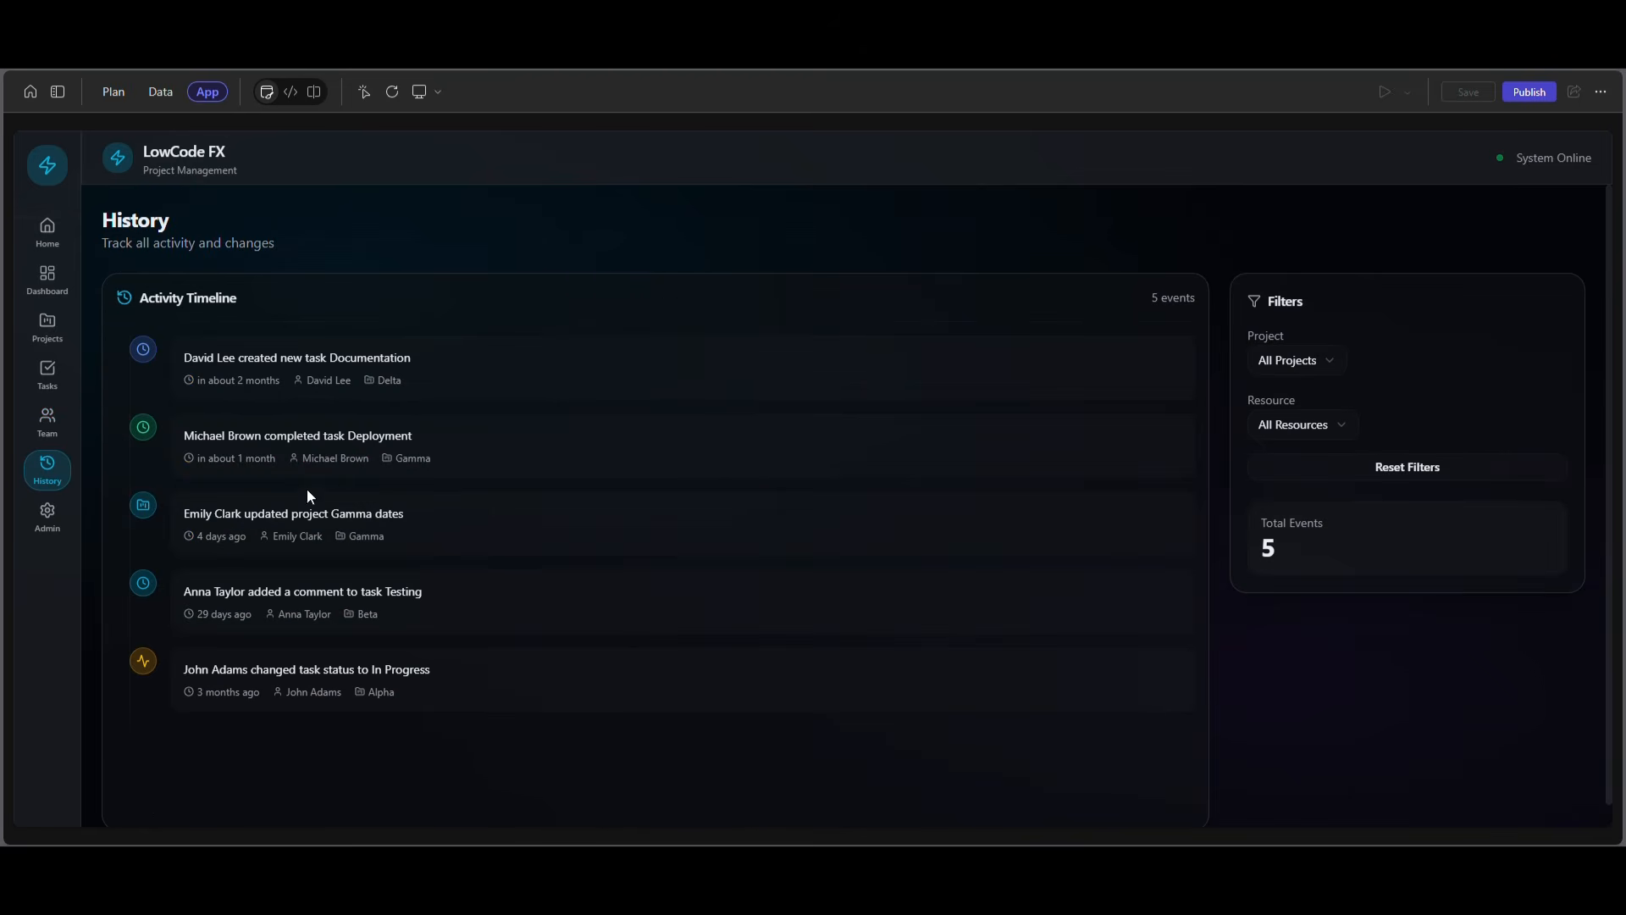
pyautogui.scroll(-1, 222, 387)
pyautogui.moveTo(183, 333); pyautogui.dragTo(475, 329)
pyautogui.moveTo(297, 411); pyautogui.dragTo(439, 410)
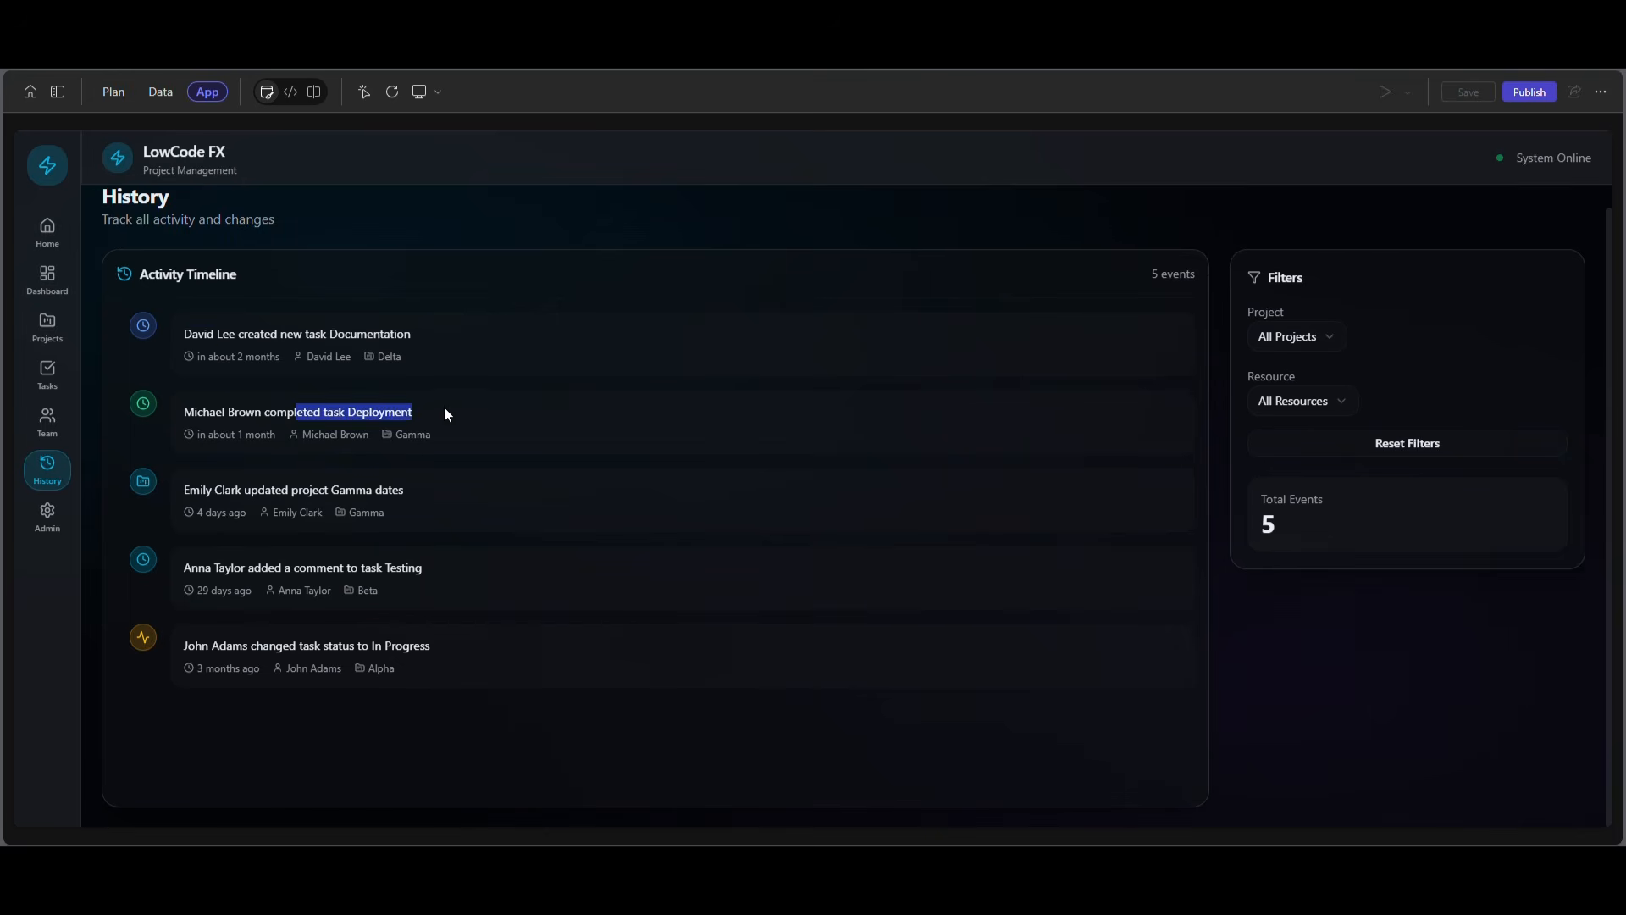
pyautogui.moveTo(258, 491); pyautogui.dragTo(375, 501)
pyautogui.moveTo(247, 592); pyautogui.dragTo(365, 569)
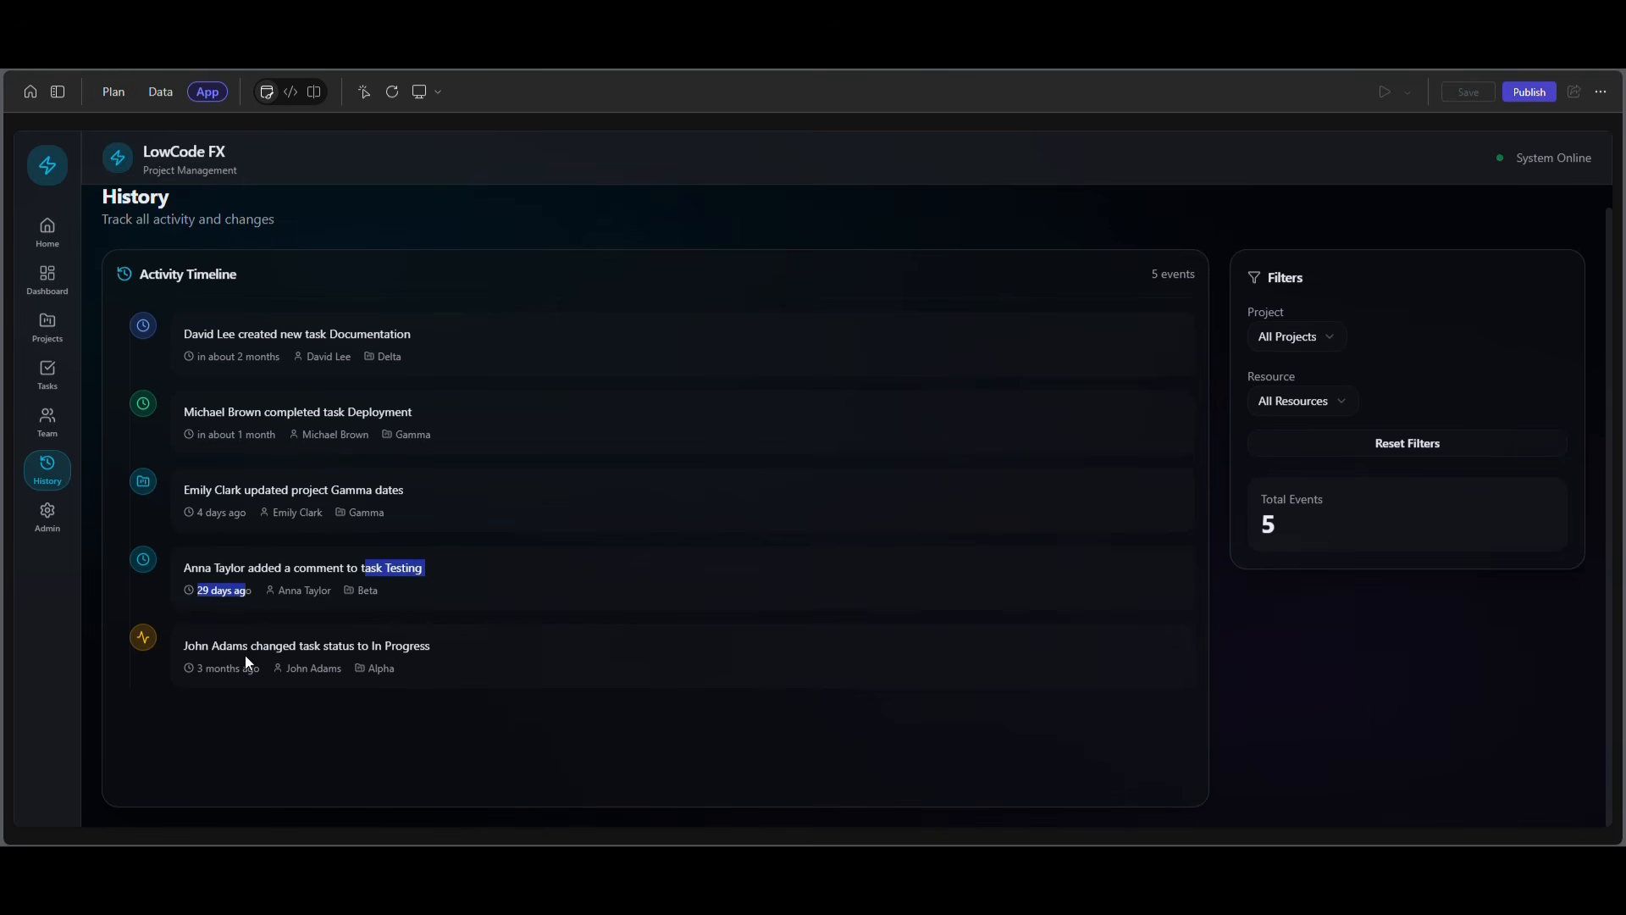
pyautogui.click(1212, 516)
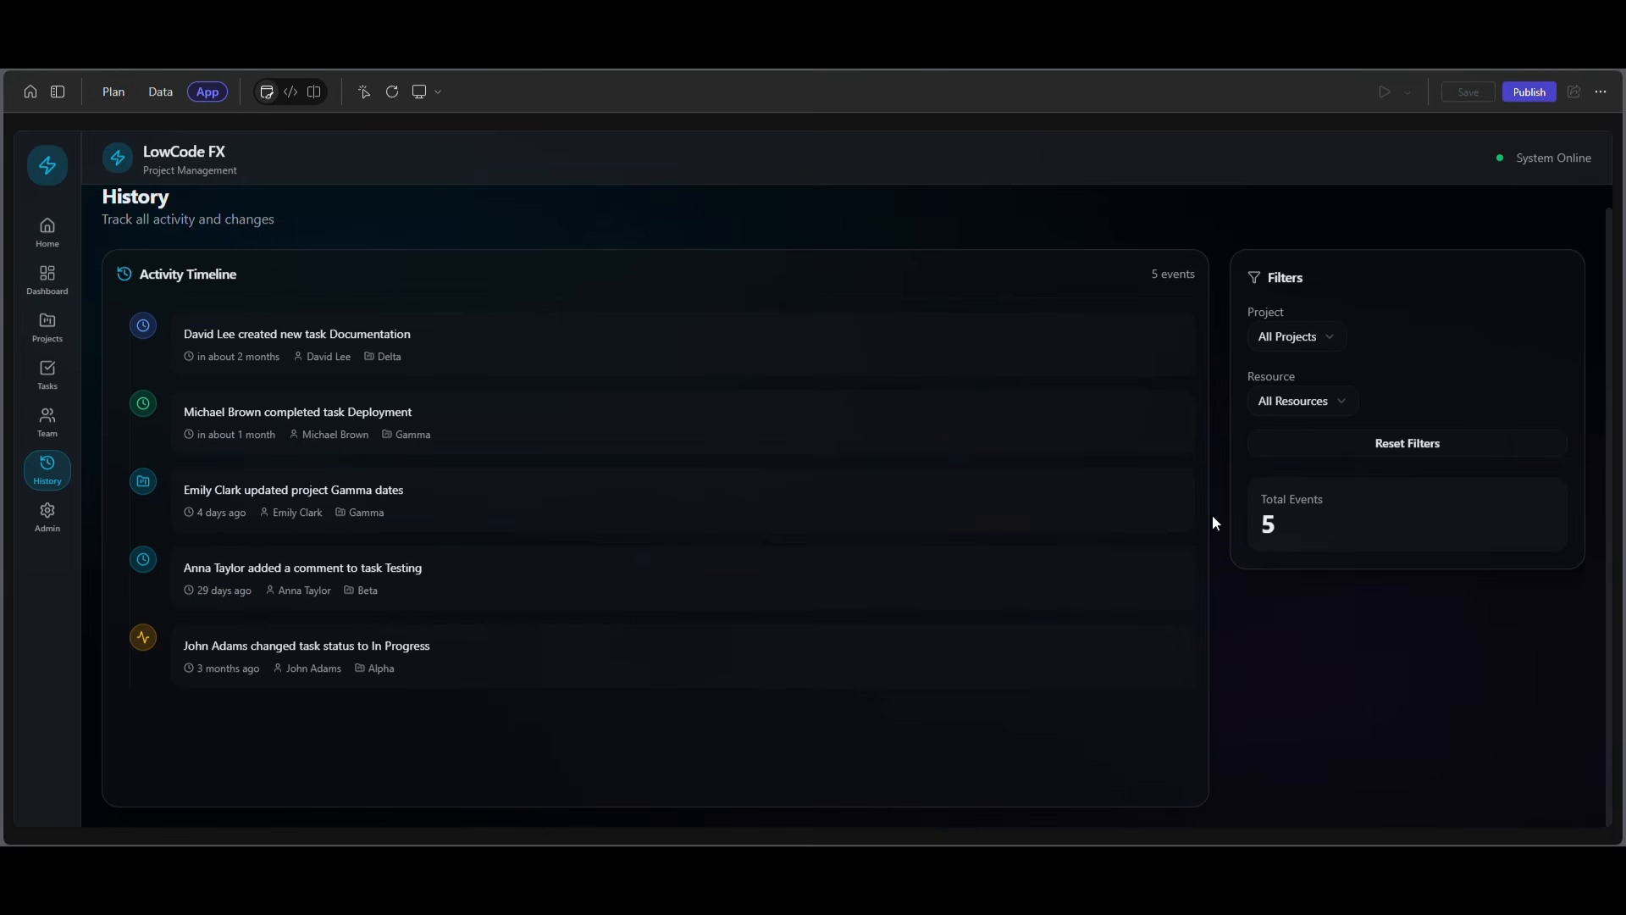
# Step: Filter the History timeline by the Alpha project and reset the filters
pyautogui.click(1329, 338)
pyautogui.click(1319, 410)
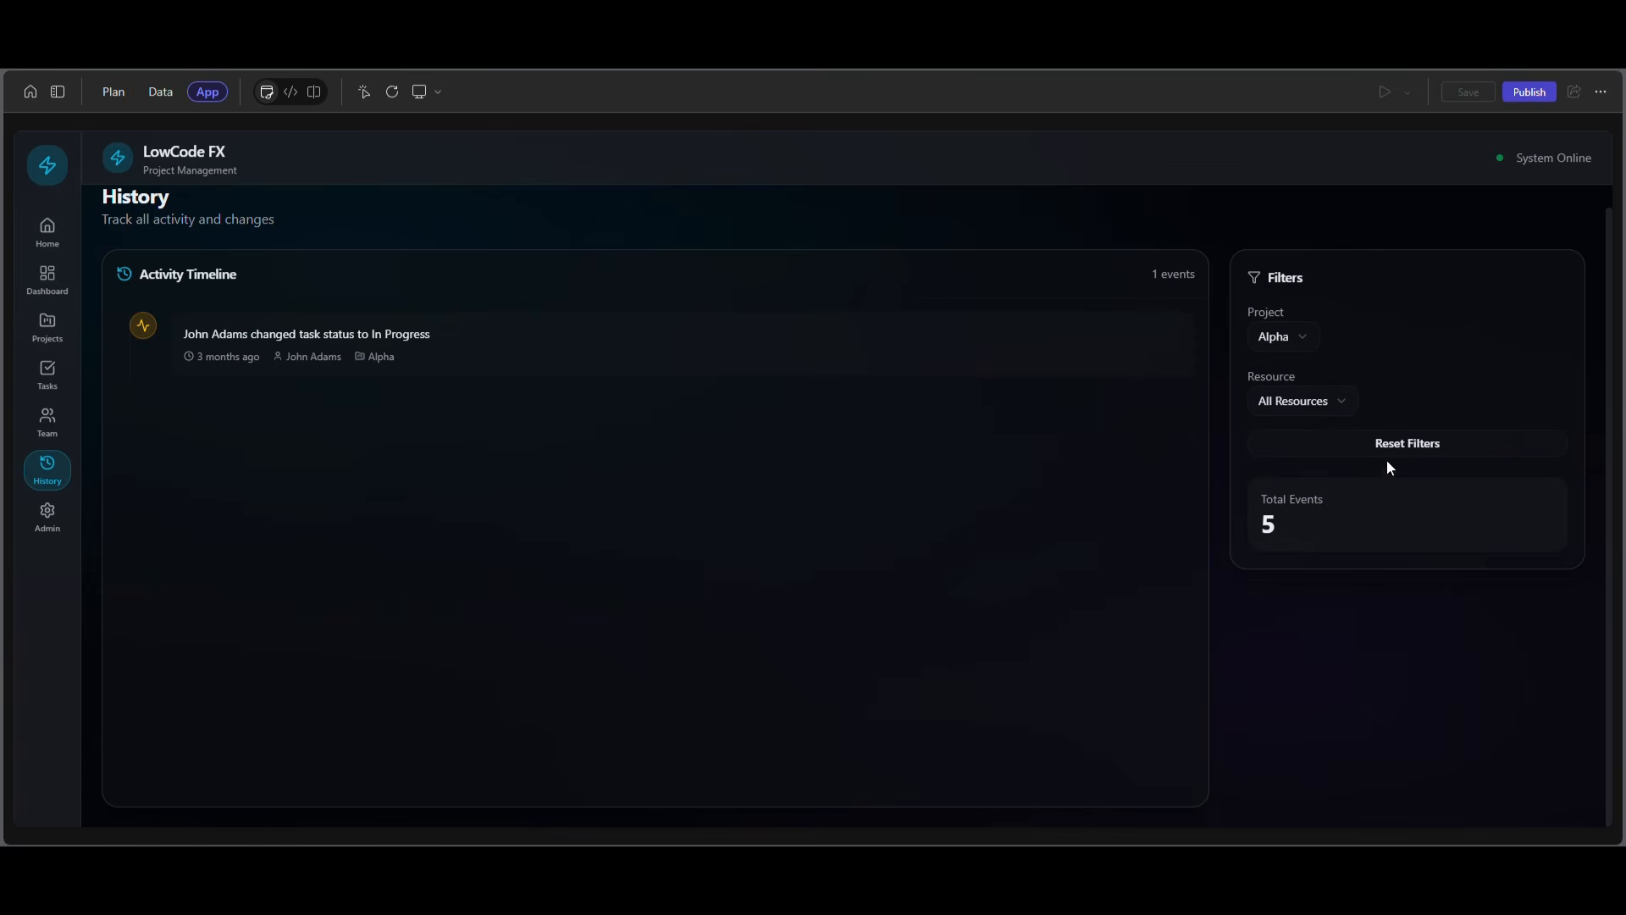
pyautogui.click(1407, 445)
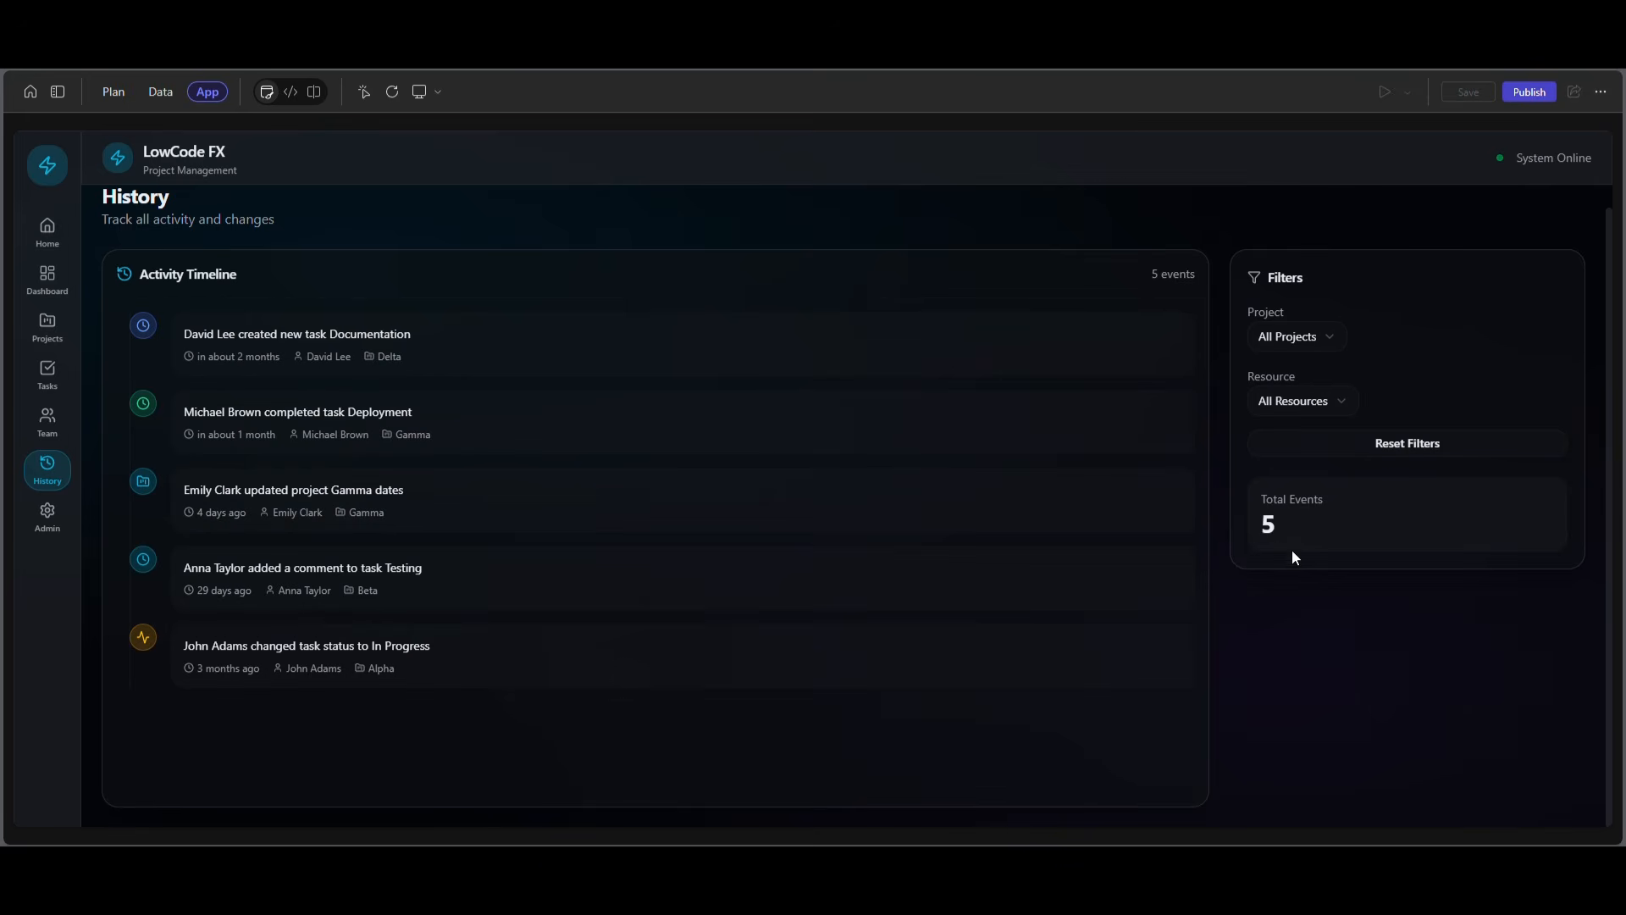
# Step: Open the Admin screen and deactivate the Alpha project, then reactivate it
pyautogui.click(66, 528)
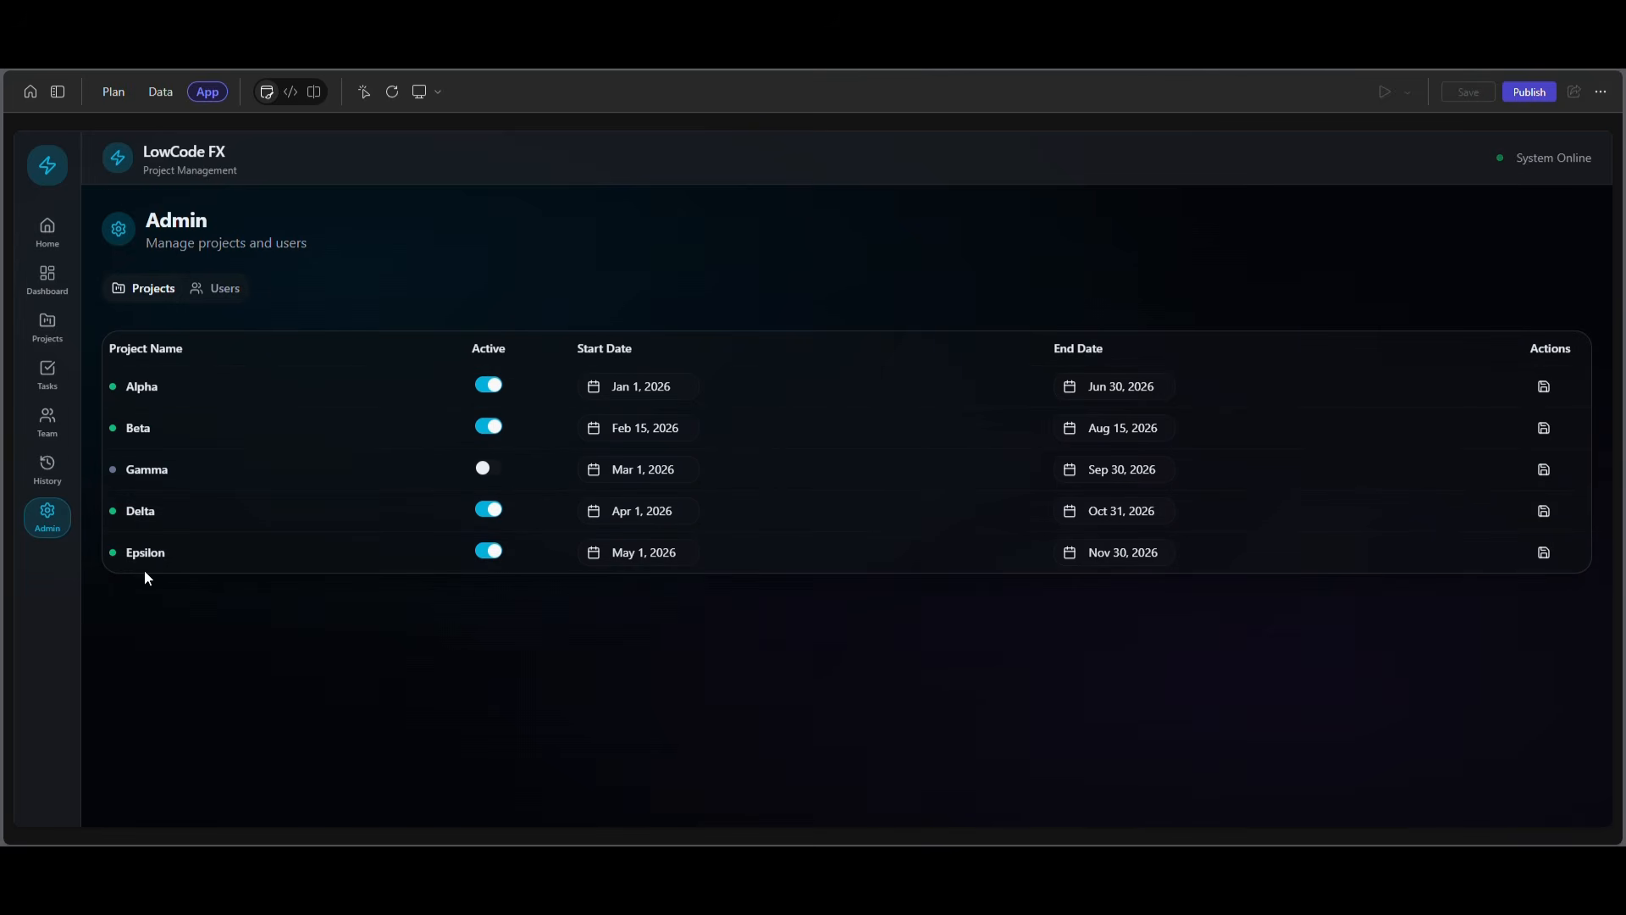
pyautogui.doubleClick(130, 387)
pyautogui.doubleClick(132, 429)
pyautogui.click(500, 391)
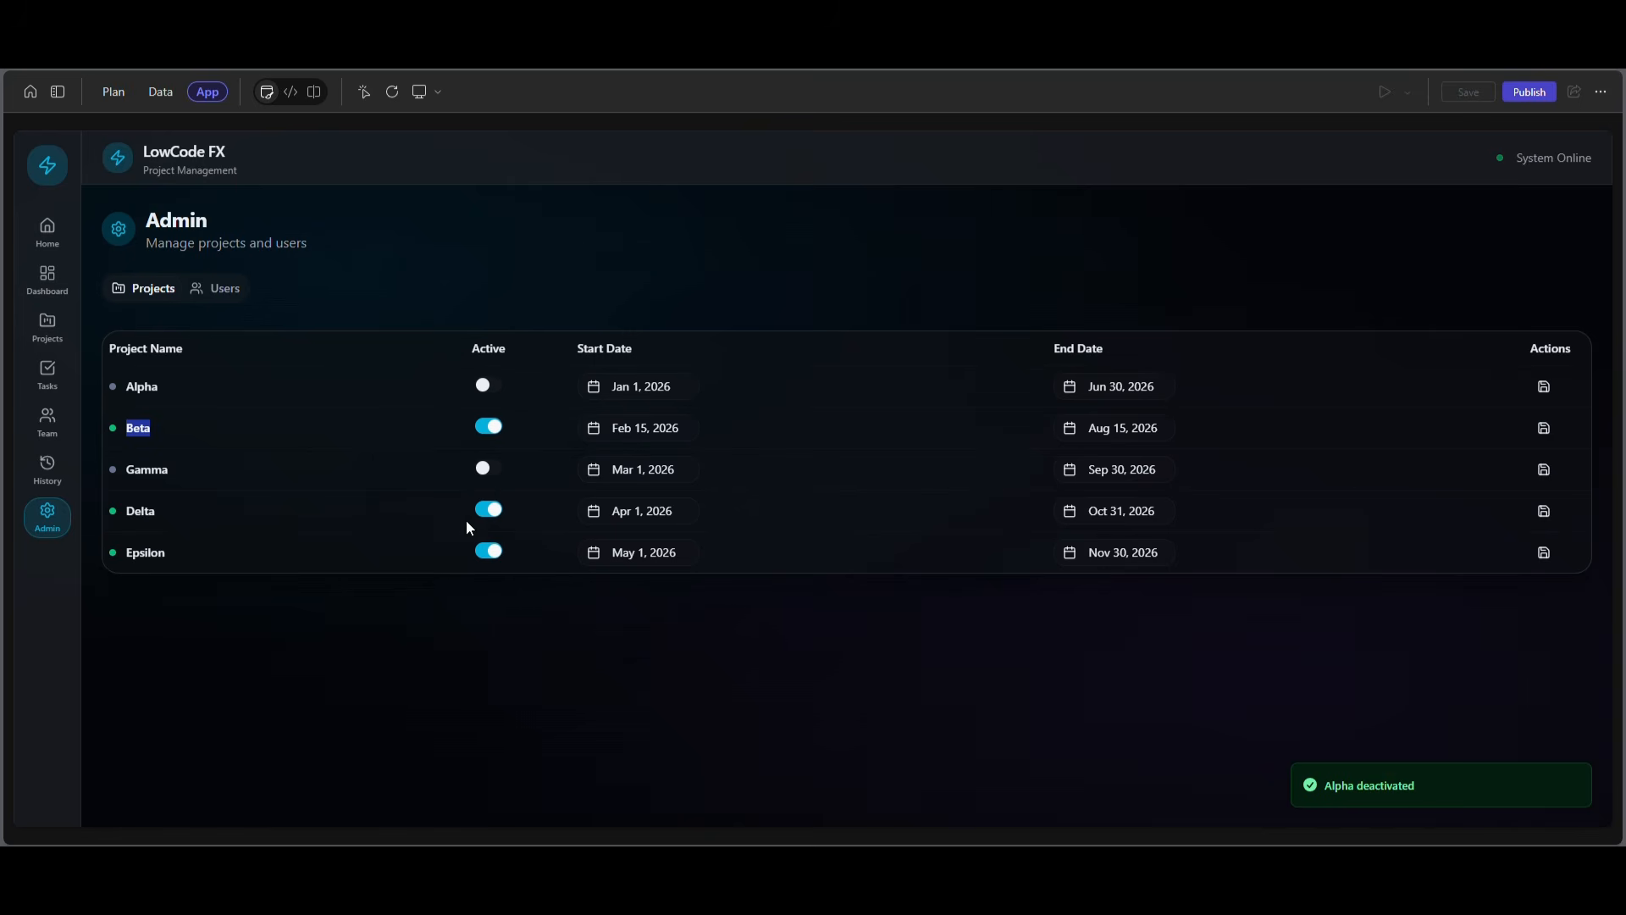
pyautogui.click(485, 385)
# Step: View the list of users on the Admin screen and return to its project list
pyautogui.click(553, 267)
pyautogui.click(218, 301)
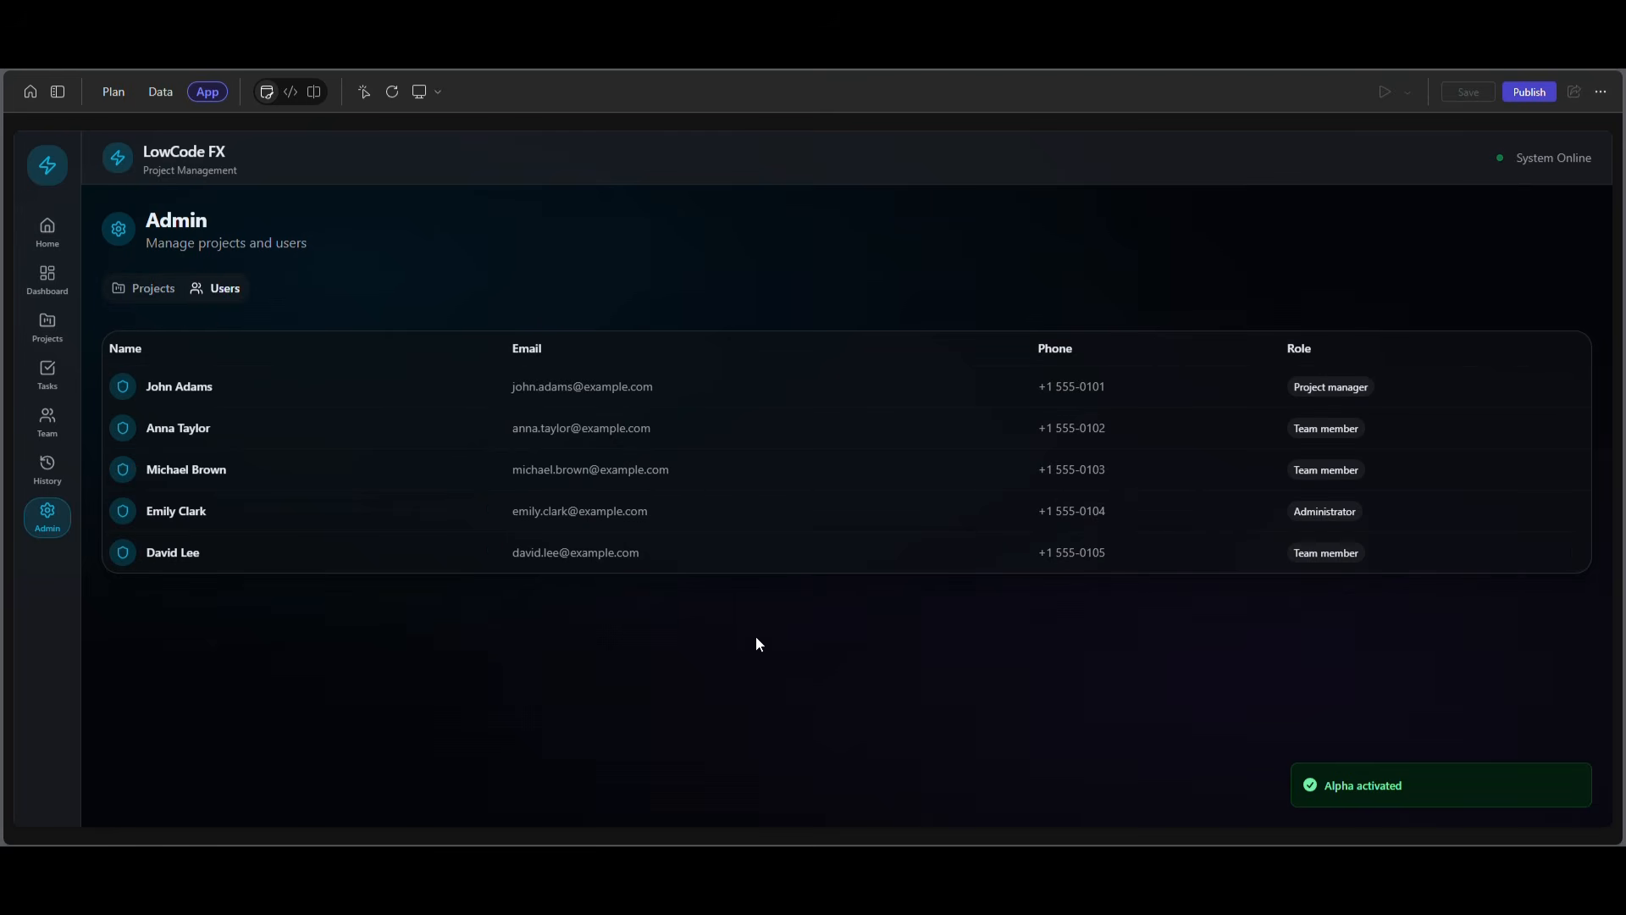
pyautogui.click(143, 288)
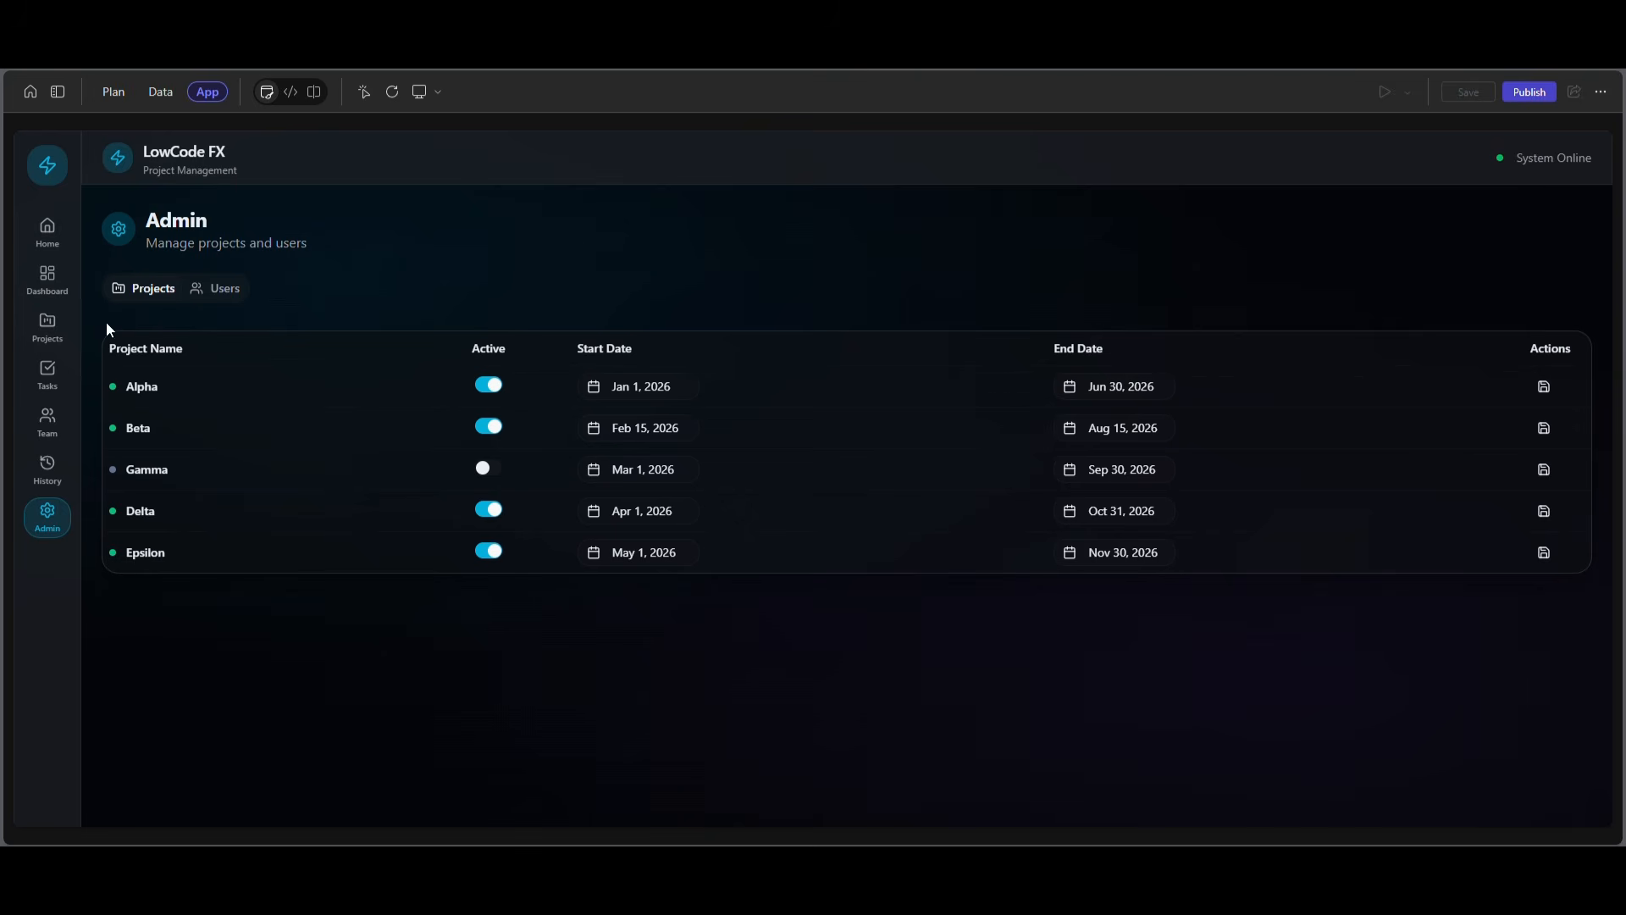
# Step: Review the Dashboard's summary figures and its charts of tasks by project and by team member
pyautogui.click(50, 281)
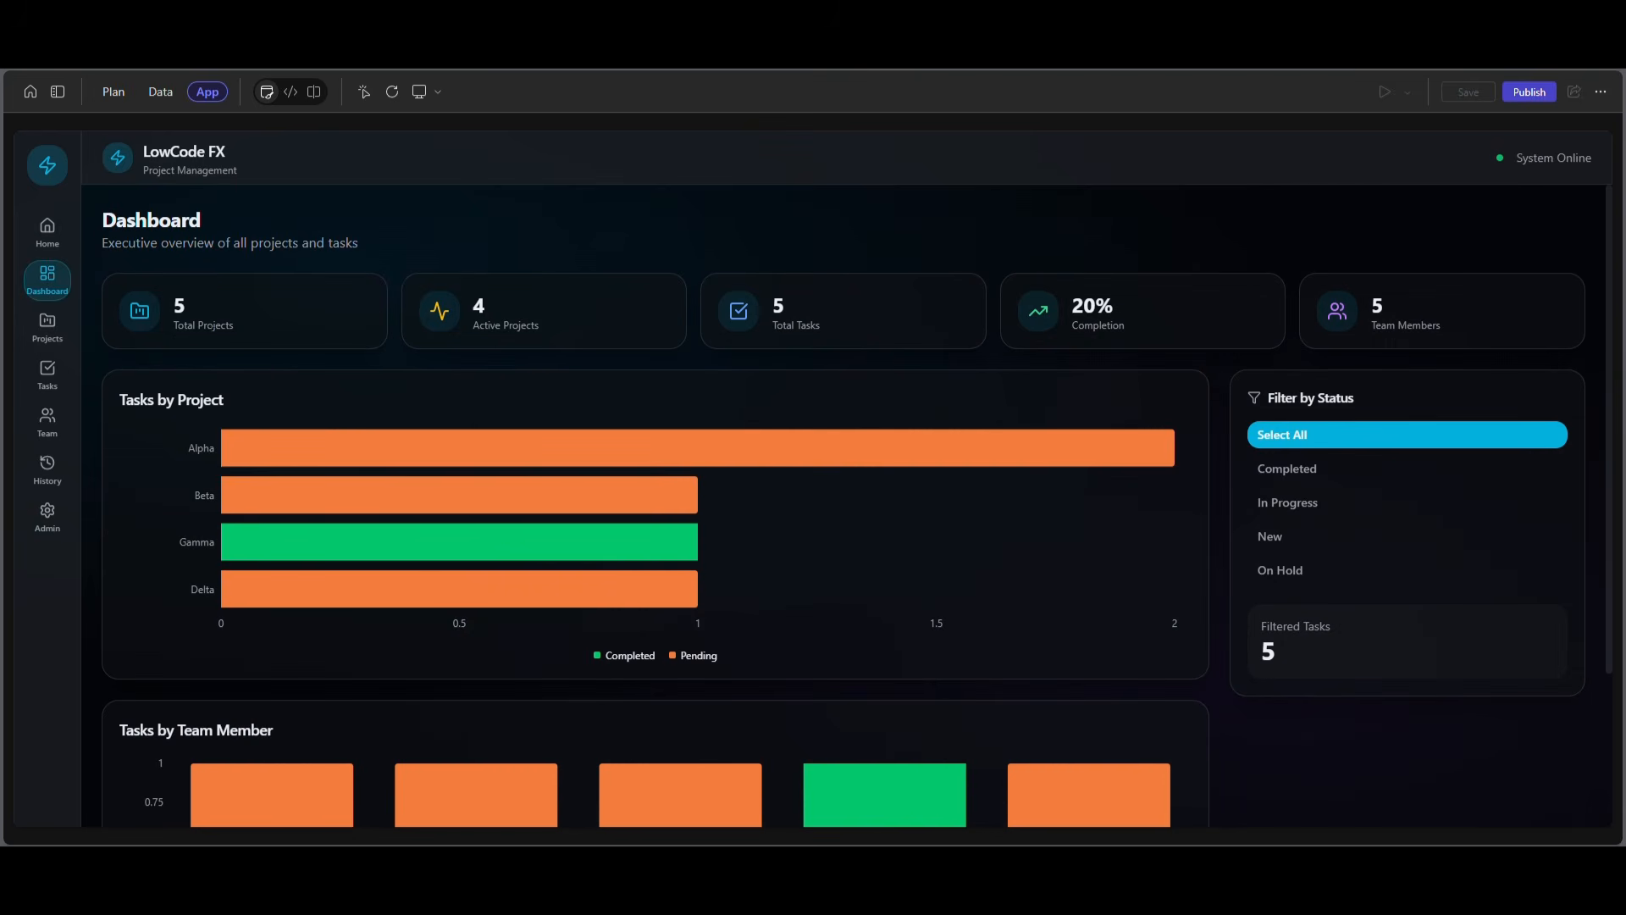
pyautogui.moveTo(474, 326); pyautogui.dragTo(539, 328)
pyautogui.click(772, 325)
pyautogui.scroll(-2, 1016, 550)
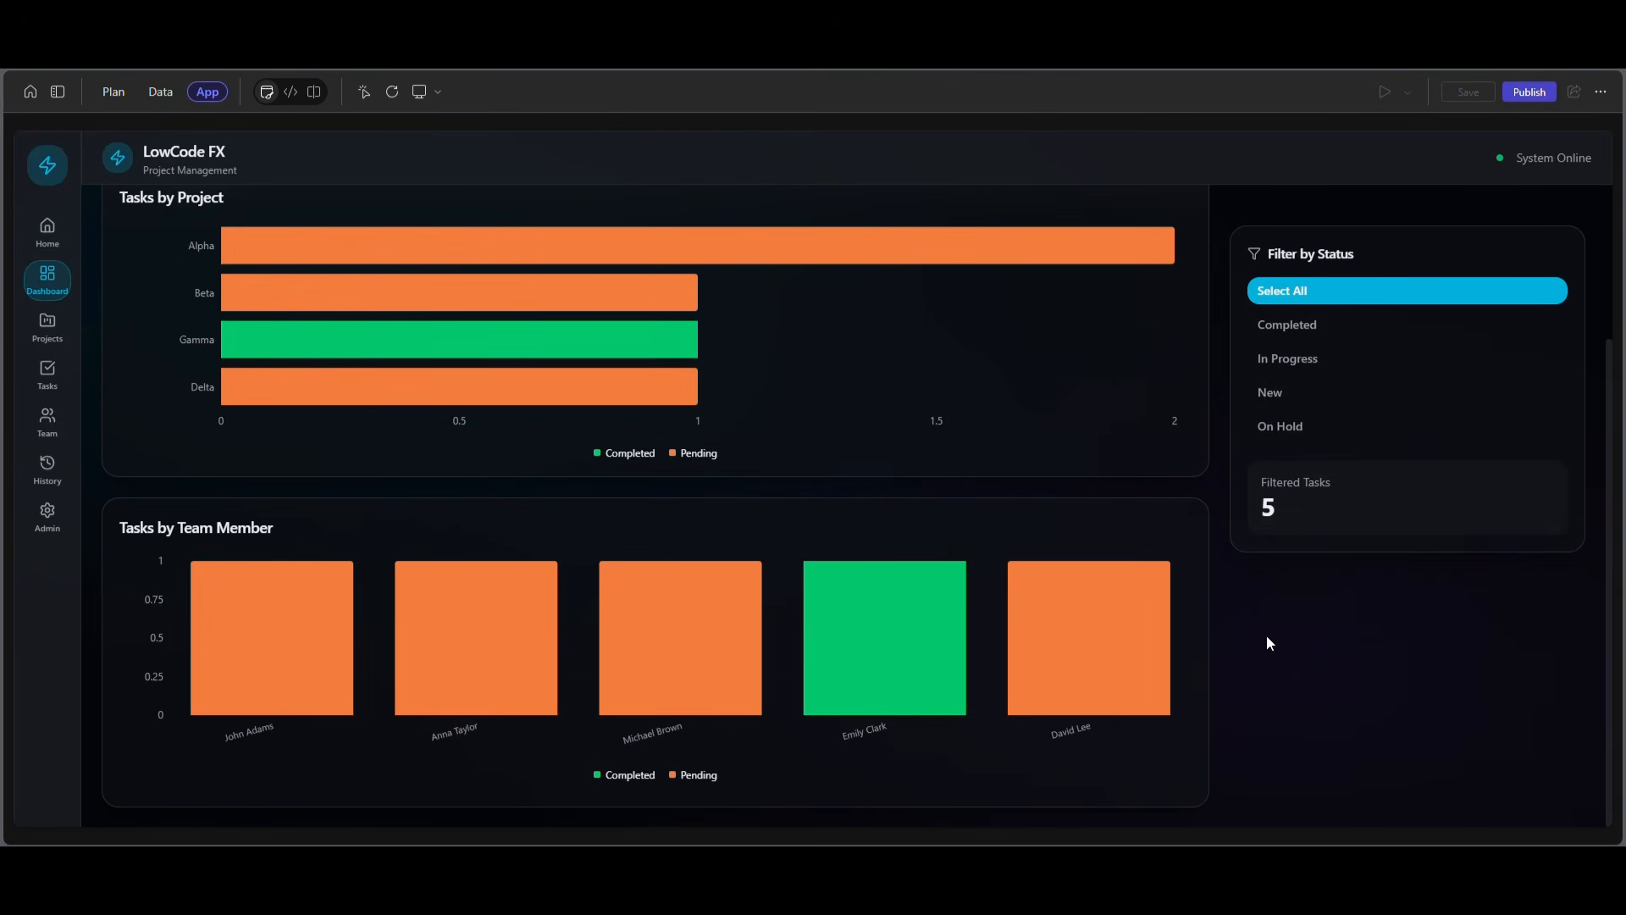
pyautogui.scroll(2, 1251, 587)
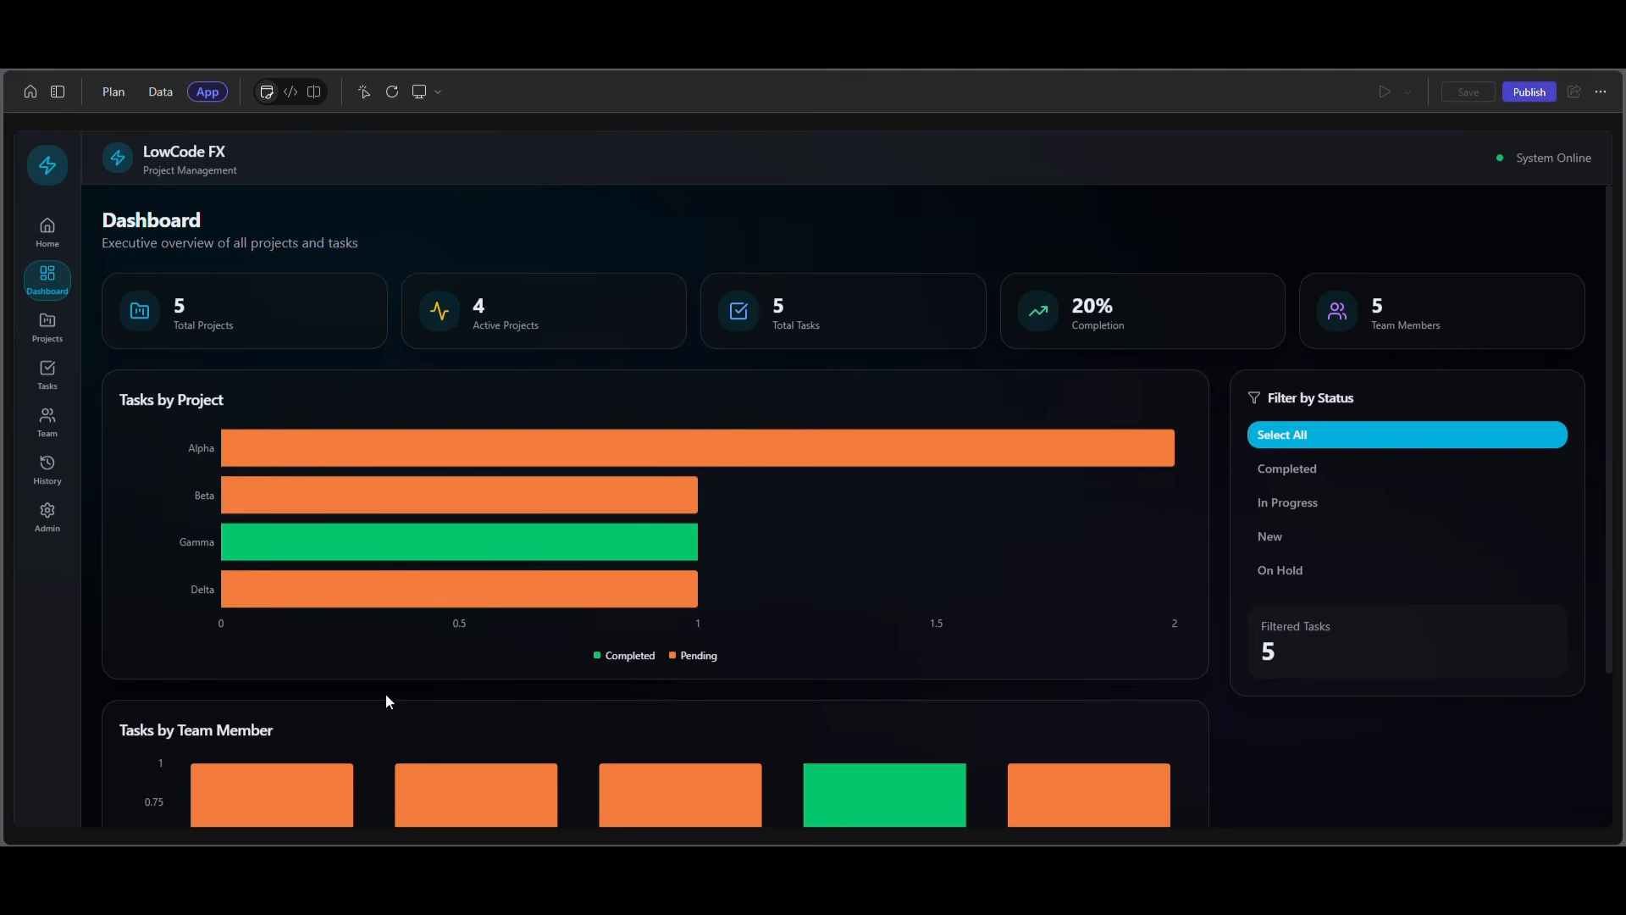
pyautogui.scroll(-2, 927, 490)
pyautogui.scroll(2, 926, 490)
pyautogui.click(1529, 92)
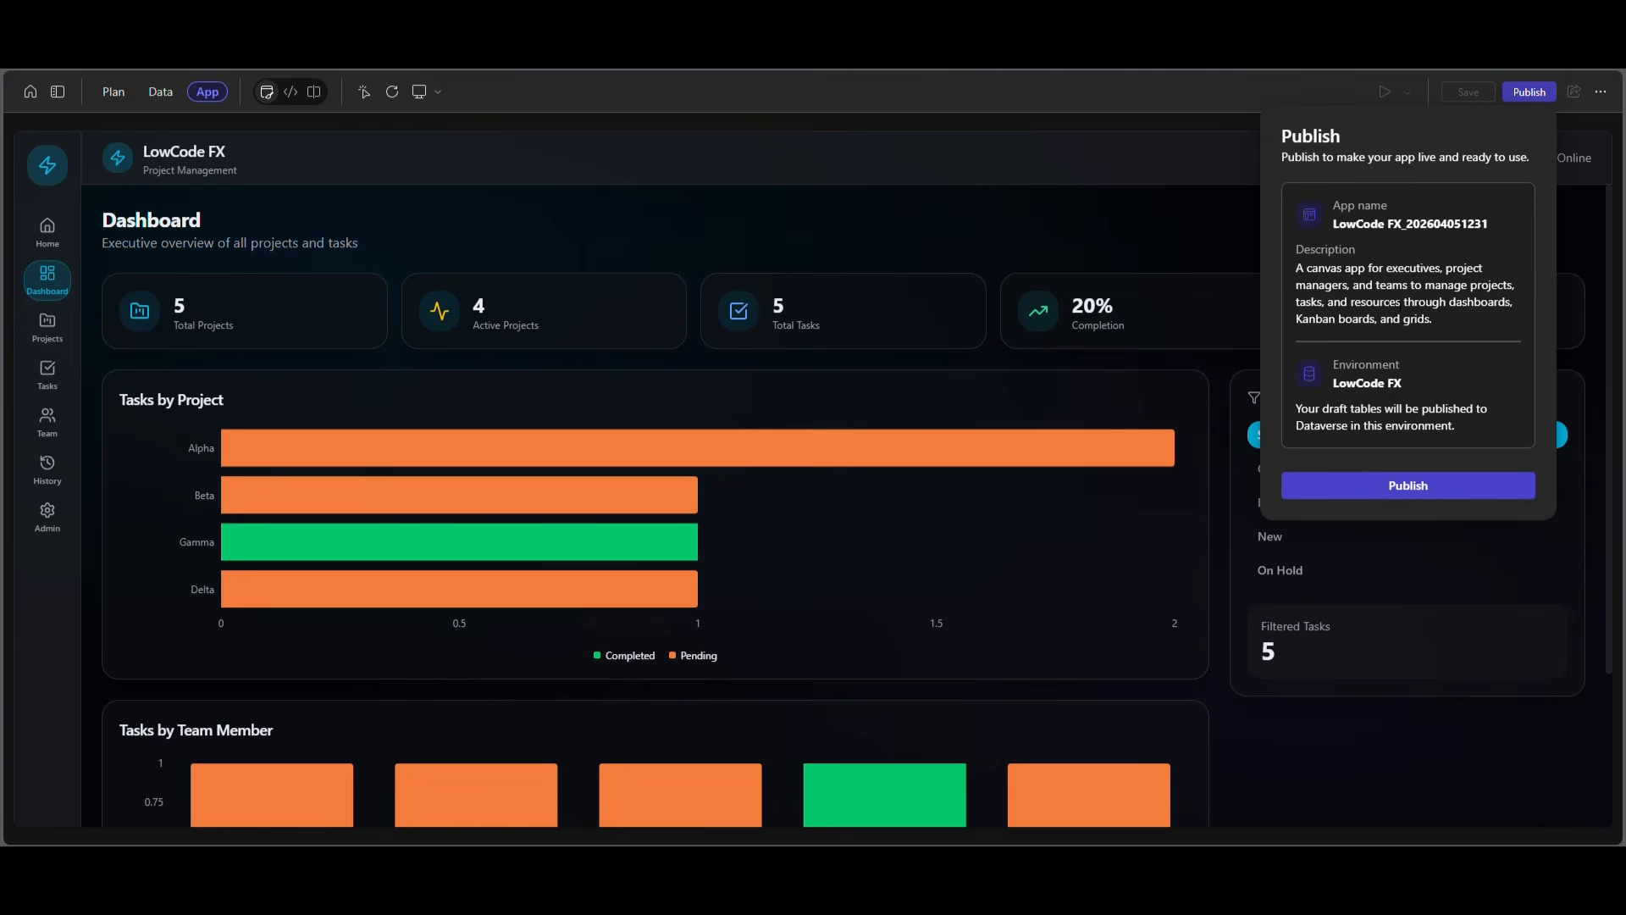
pyautogui.click(1376, 487)
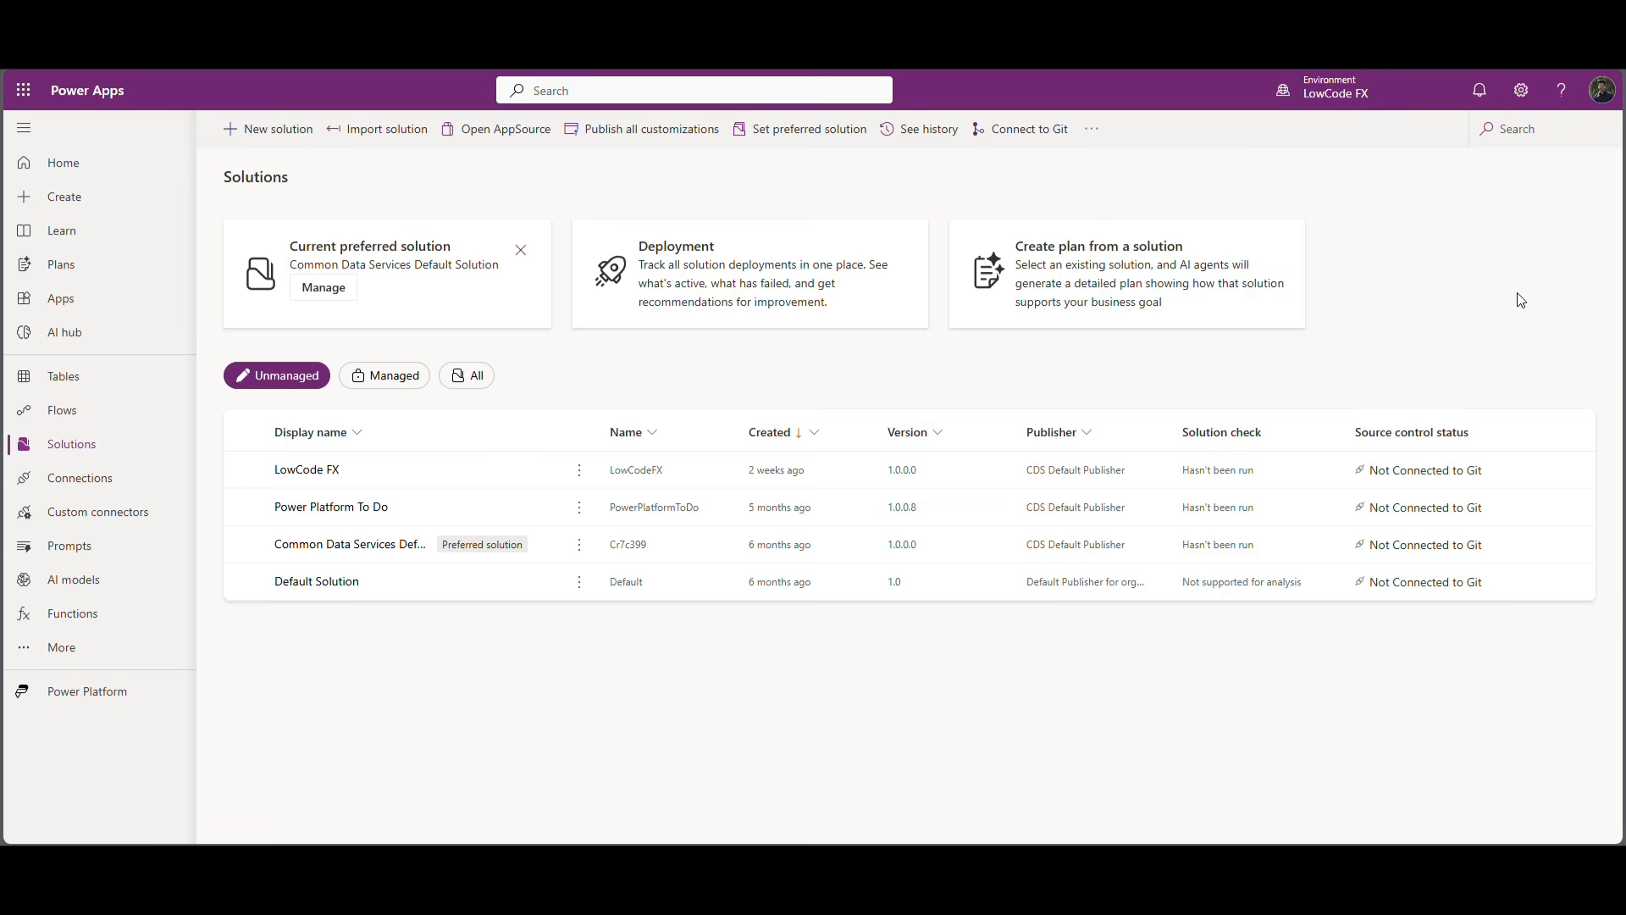
pyautogui.moveTo(1309, 108)
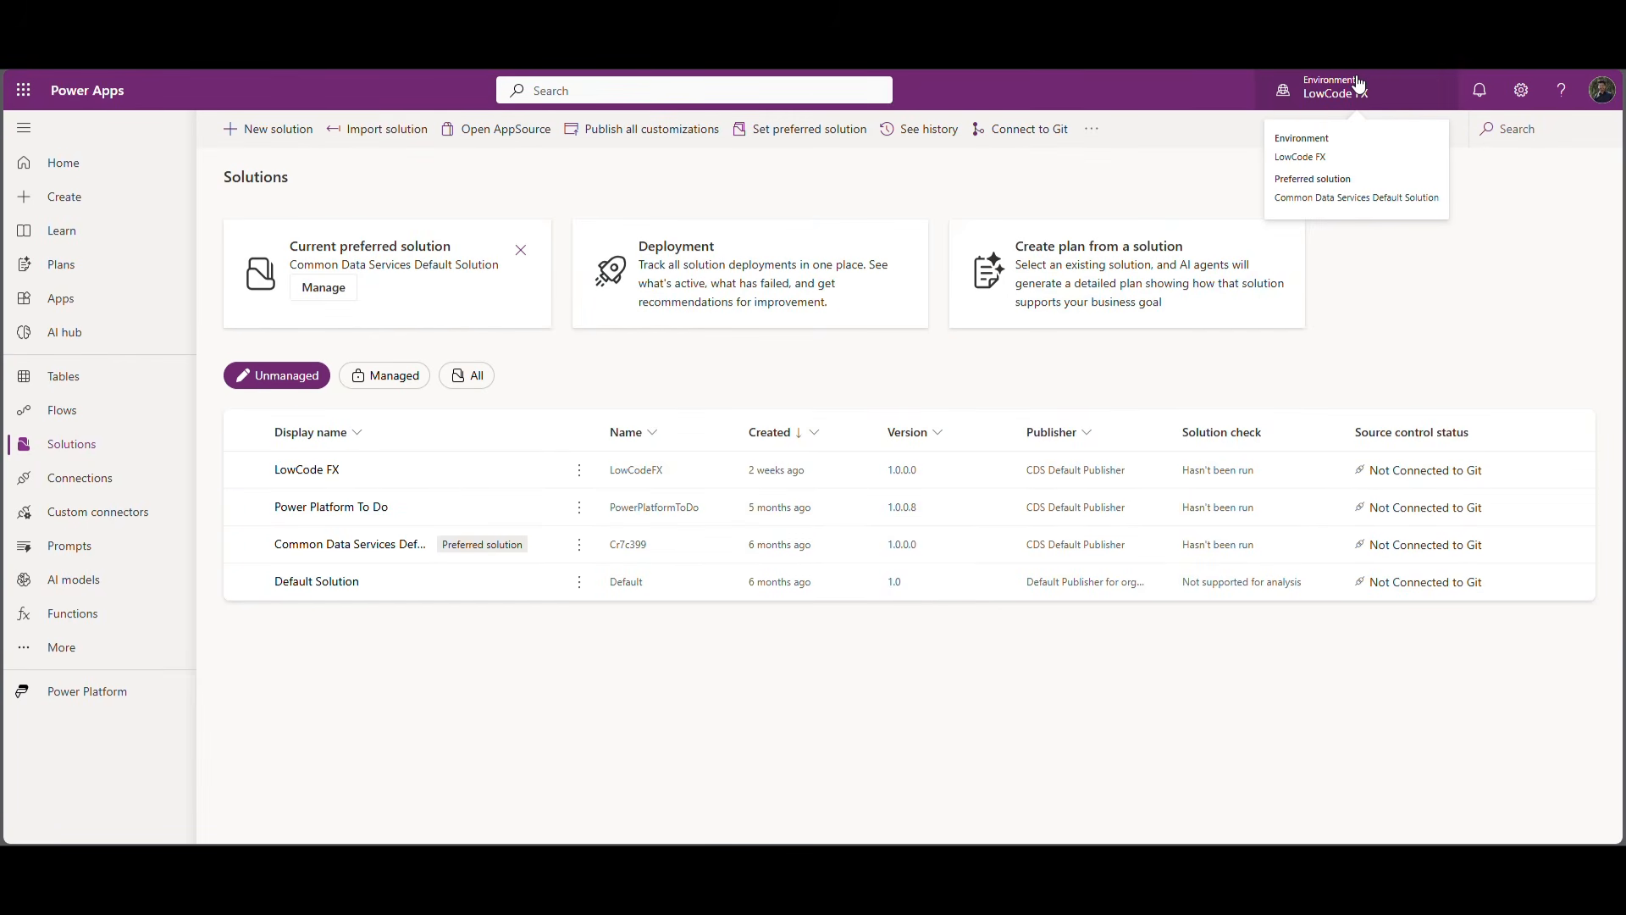
pyautogui.click(67, 306)
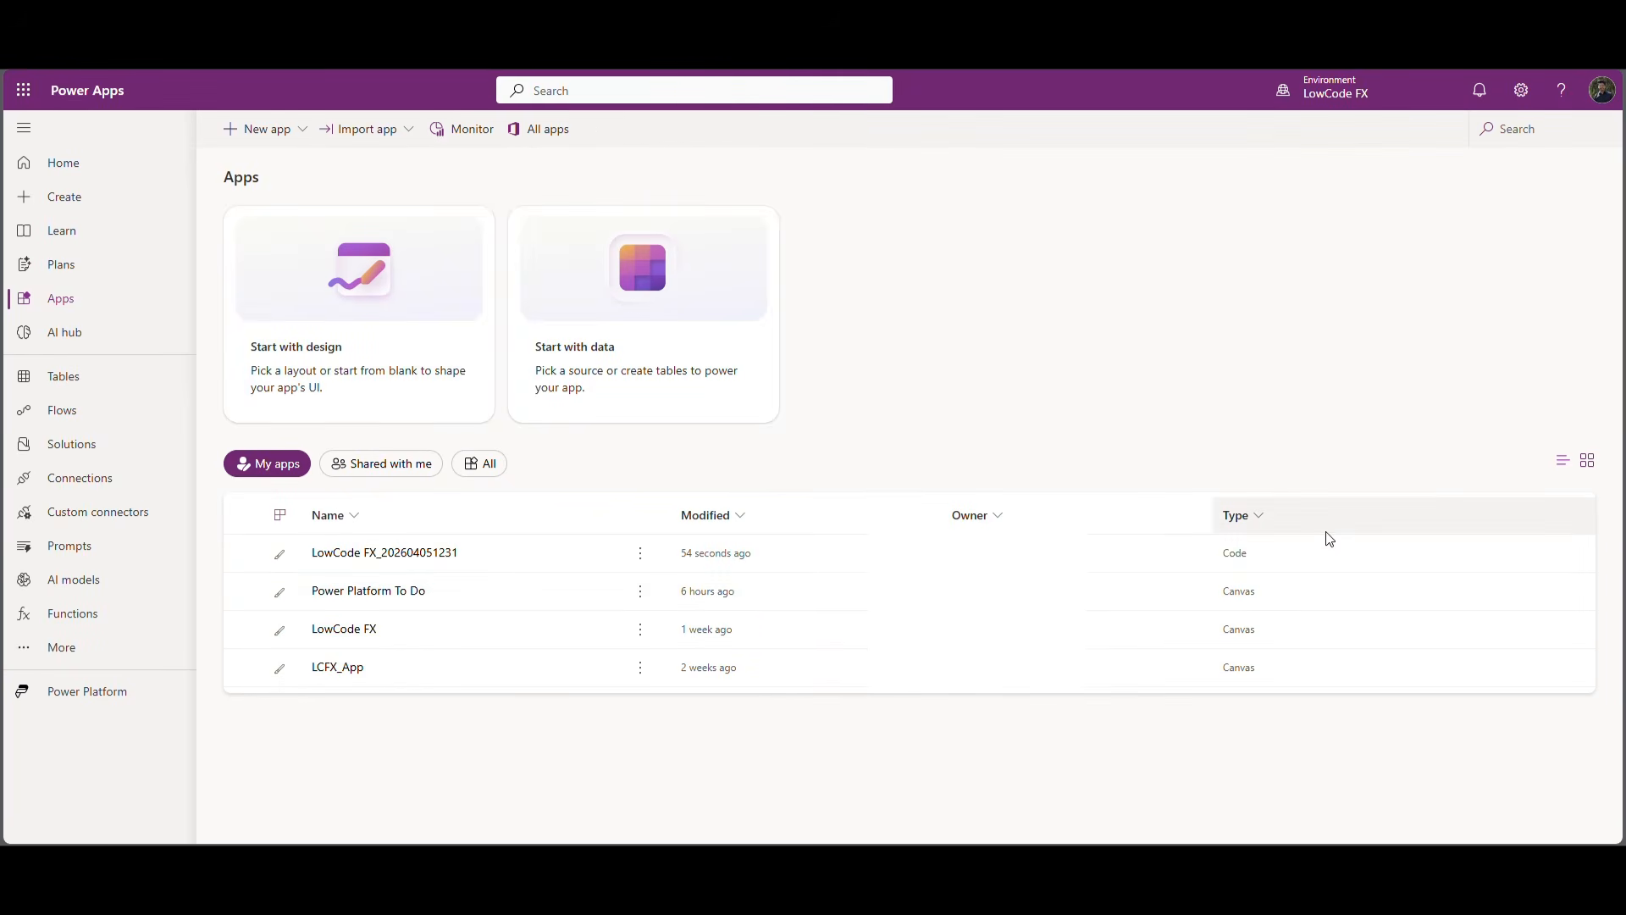
pyautogui.click(1233, 562)
pyautogui.doubleClick(1233, 557)
pyautogui.click(1233, 562)
pyautogui.doubleClick(1237, 556)
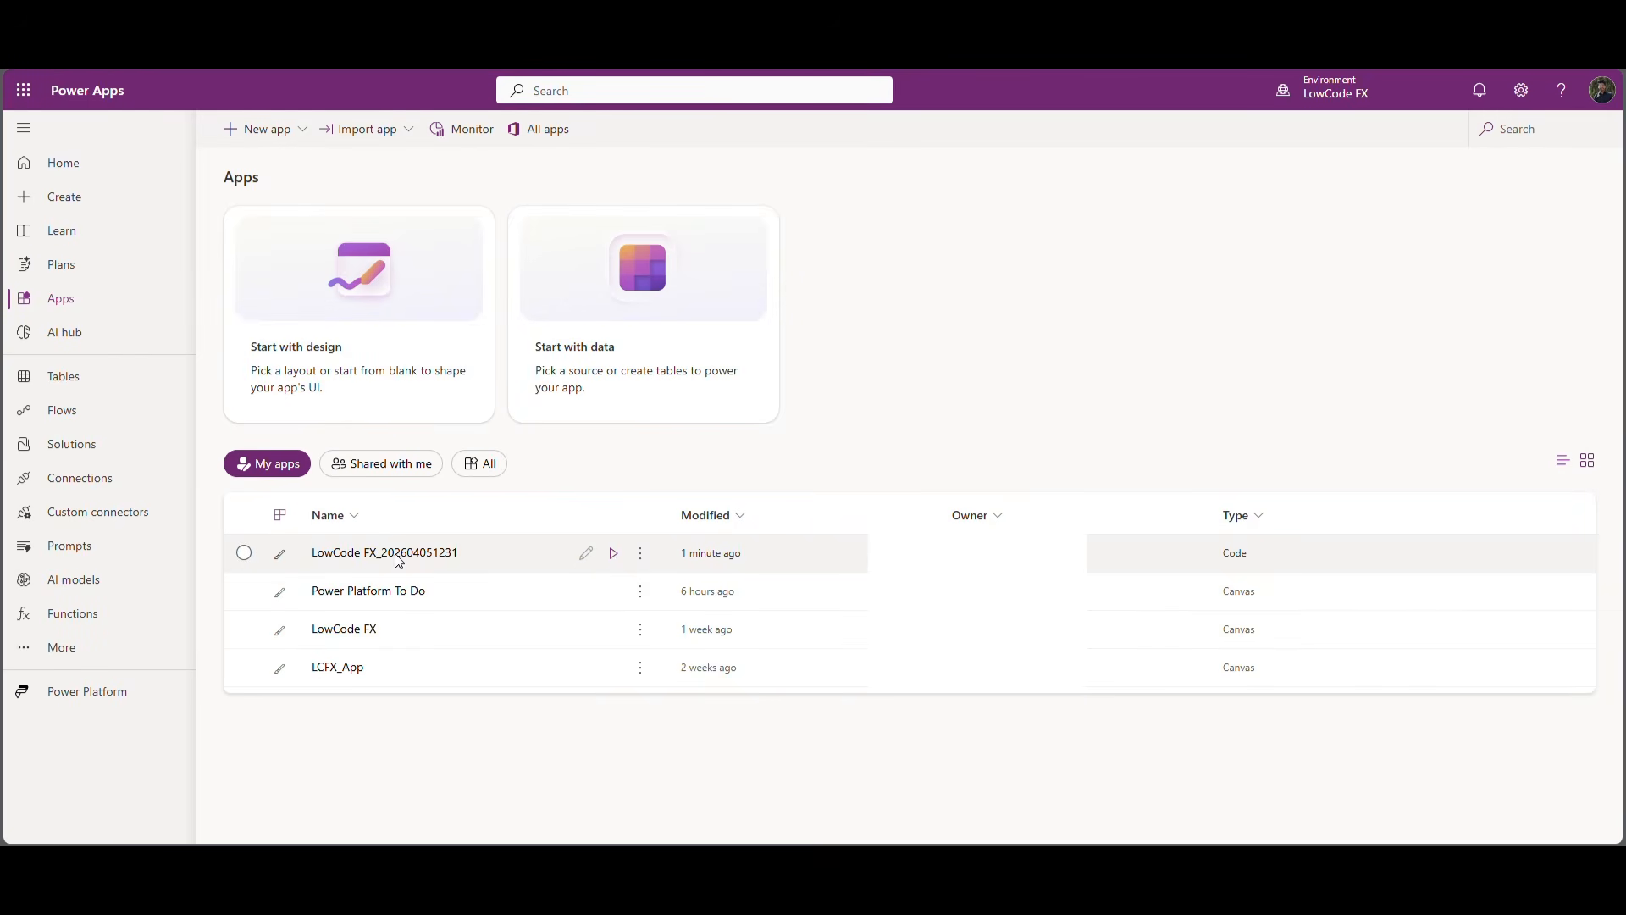
pyautogui.click(609, 554)
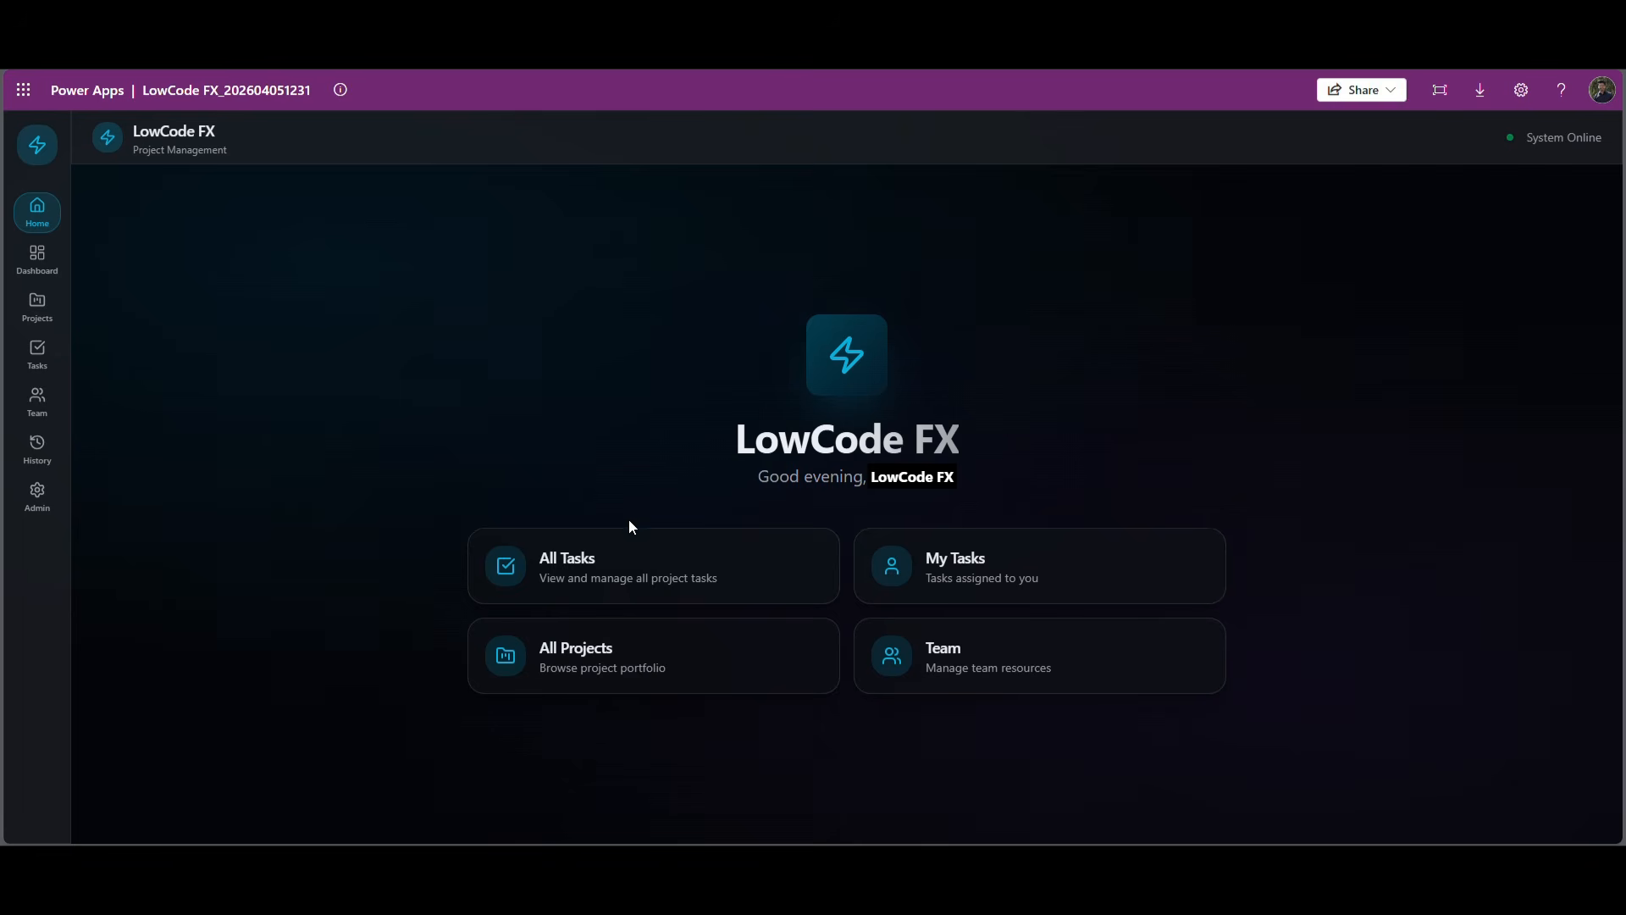
pyautogui.click(722, 675)
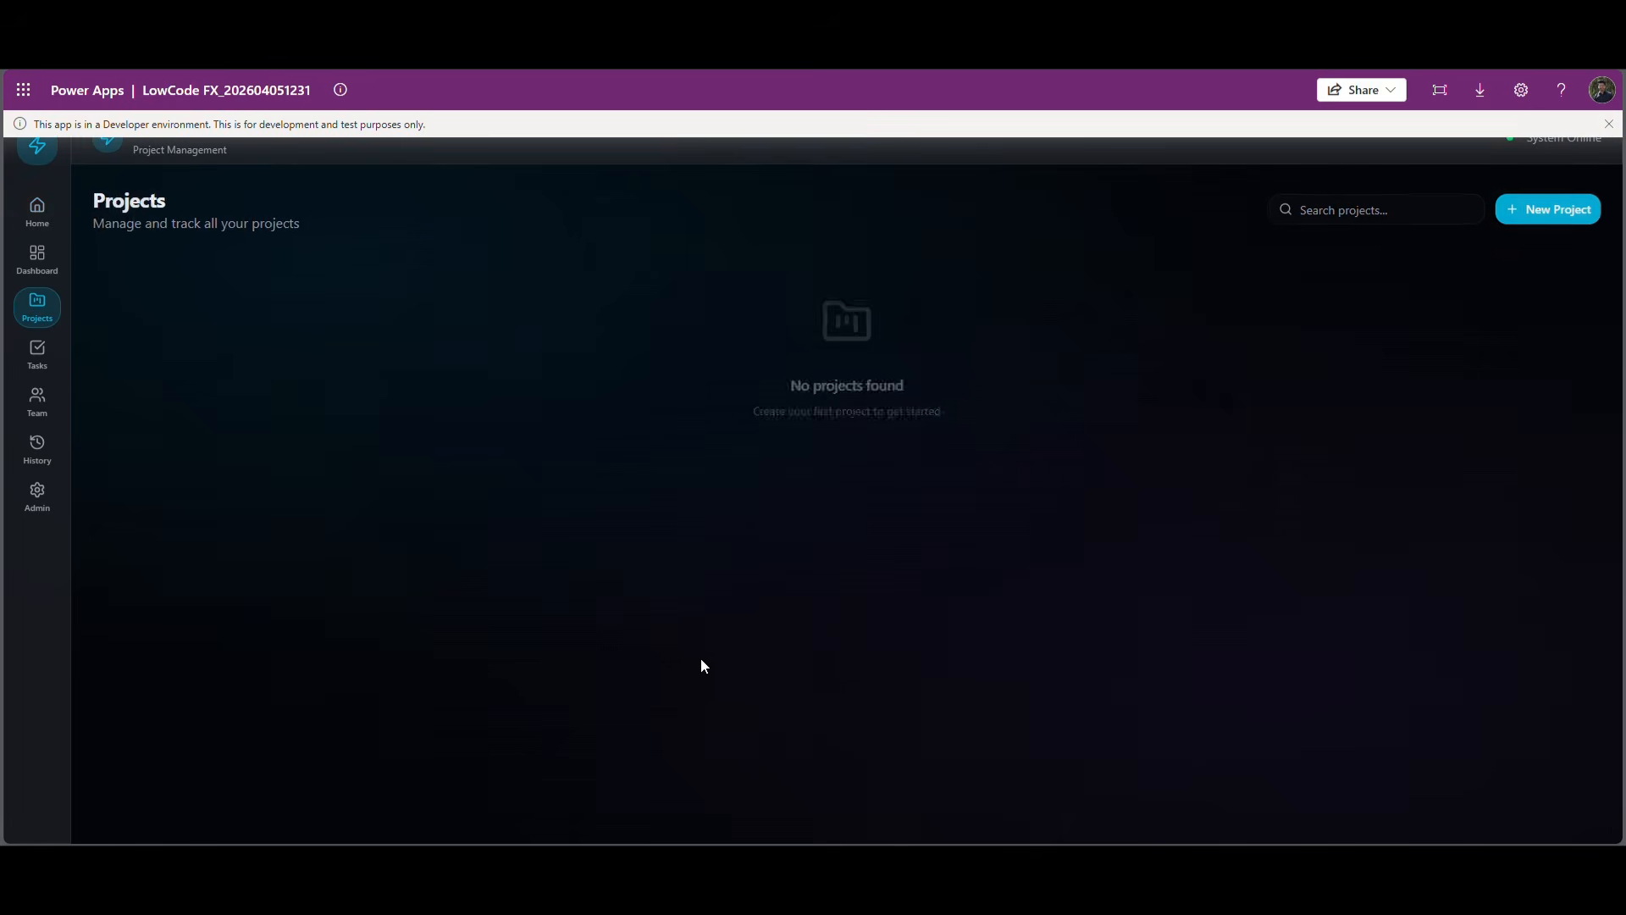
pyautogui.click(1608, 124)
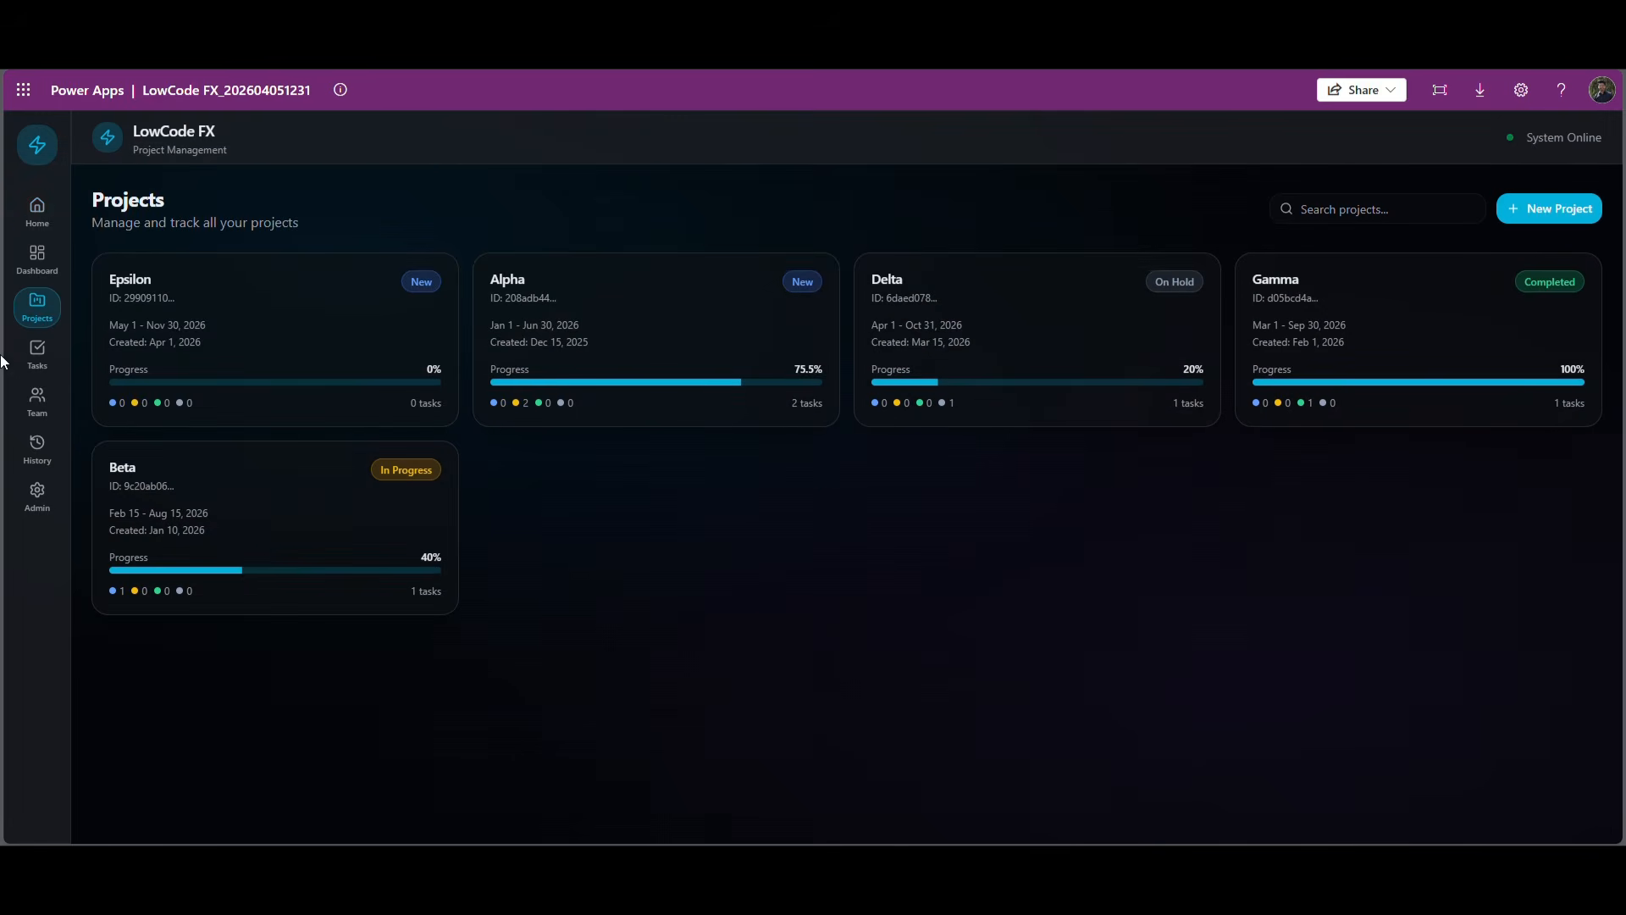
# Step: Browse the running app's History, Team and Tasks screens and return to Projects
pyautogui.click(37, 447)
pyautogui.click(43, 398)
pyautogui.click(39, 313)
pyautogui.click(44, 401)
pyautogui.click(45, 359)
pyautogui.click(48, 326)
# Step: Create a project named Power Platform with status New, running from April 7 to April 16, 2026
pyautogui.click(1548, 209)
pyautogui.write('Power Platform')
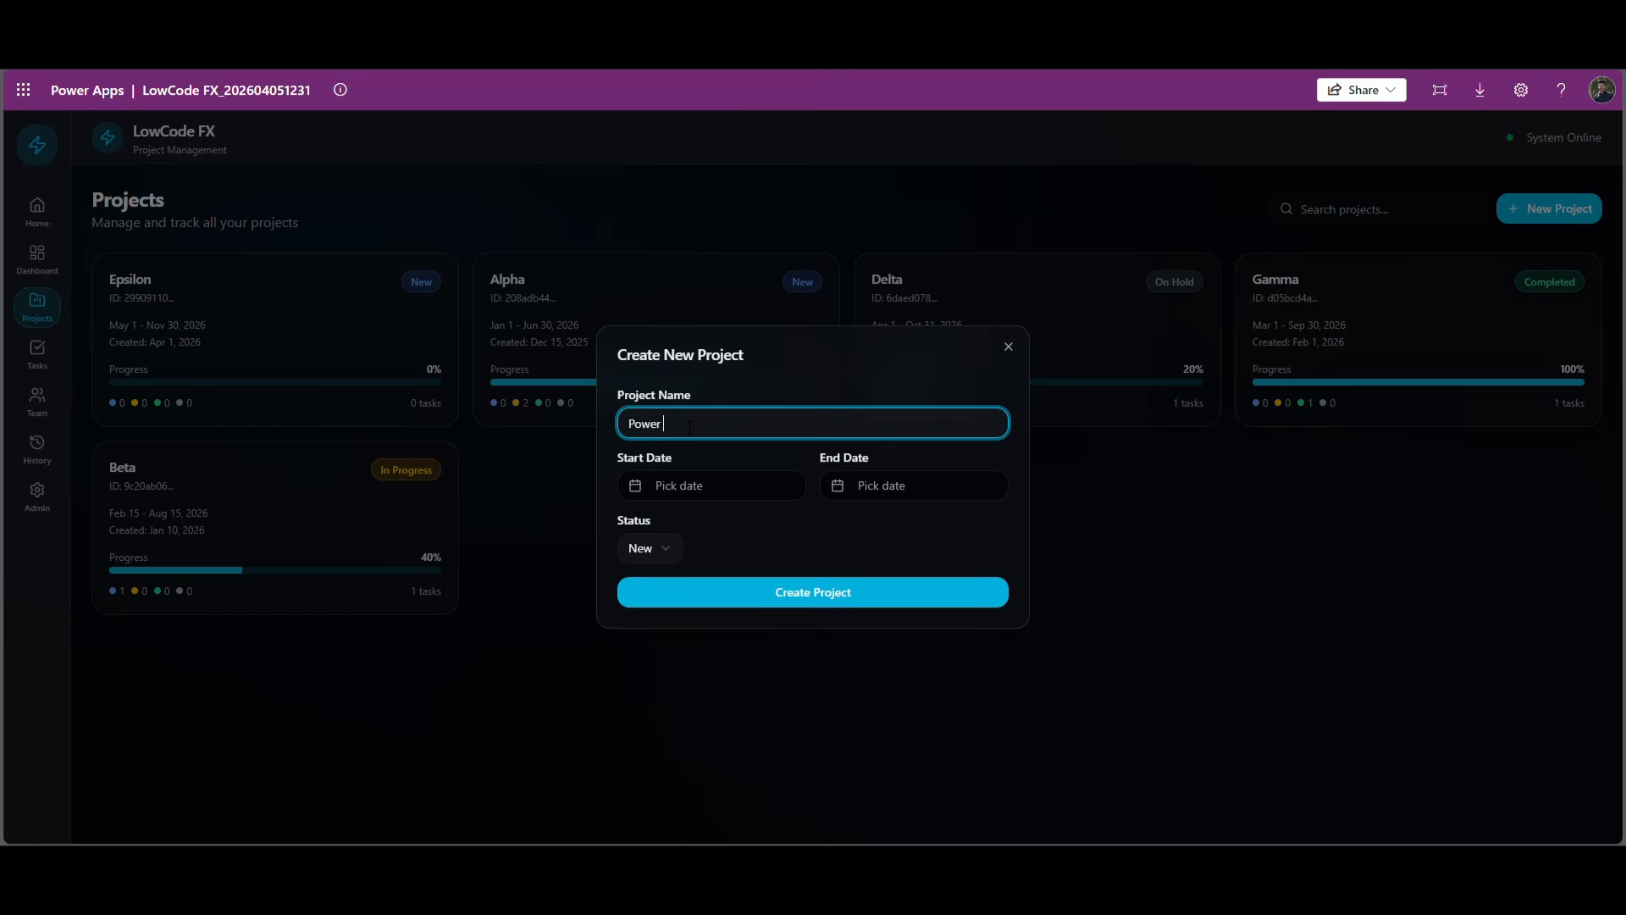
pyautogui.click(693, 478)
pyautogui.click(685, 625)
pyautogui.click(896, 496)
pyautogui.click(941, 660)
pyautogui.click(765, 588)
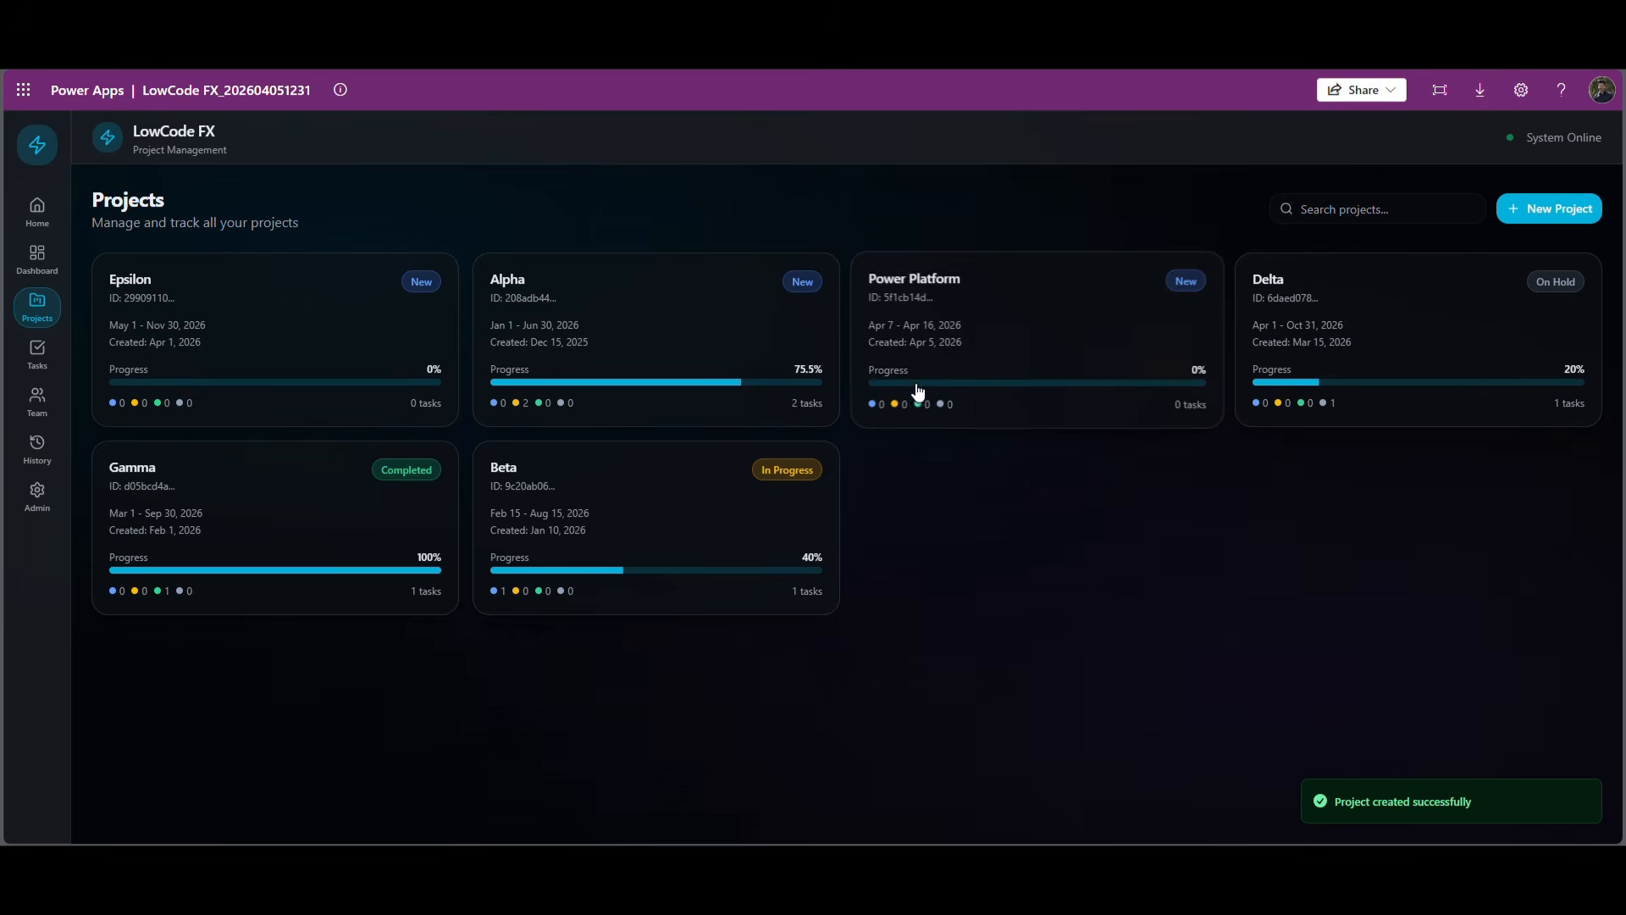
# Step: In the Power Platform project, create a task named Test assigned to a team member, starting and due on April 8, 2026
pyautogui.click(1002, 376)
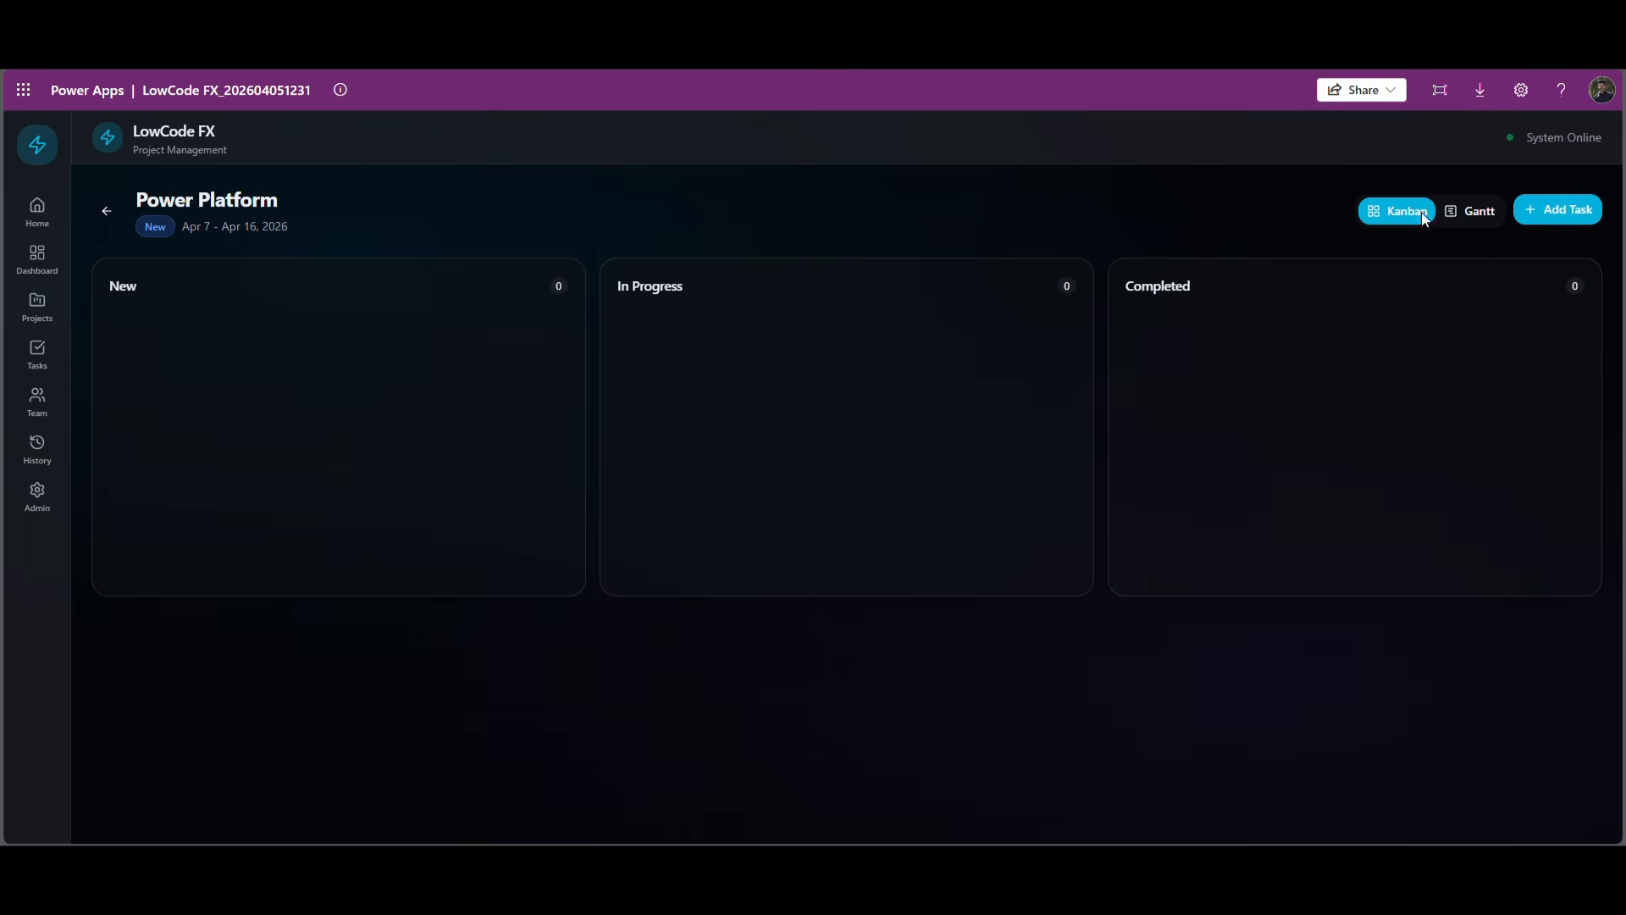
pyautogui.click(1572, 210)
pyautogui.write('Test')
pyautogui.click(667, 487)
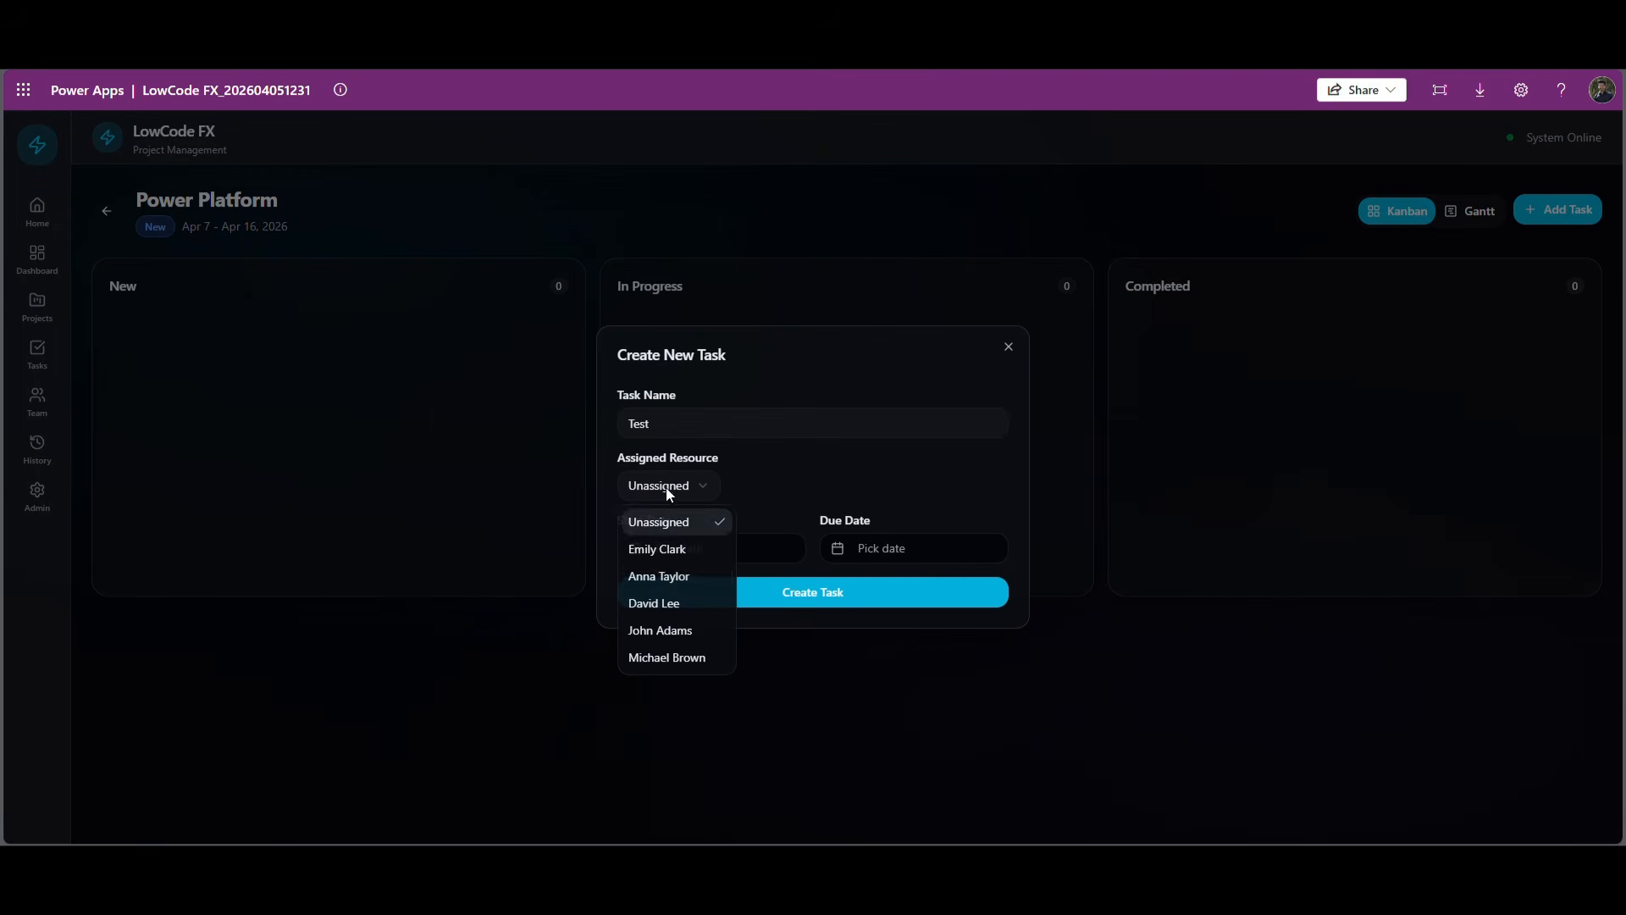
pyautogui.click(678, 576)
pyautogui.click(699, 547)
pyautogui.click(709, 688)
pyautogui.click(877, 551)
pyautogui.click(914, 690)
pyautogui.click(780, 596)
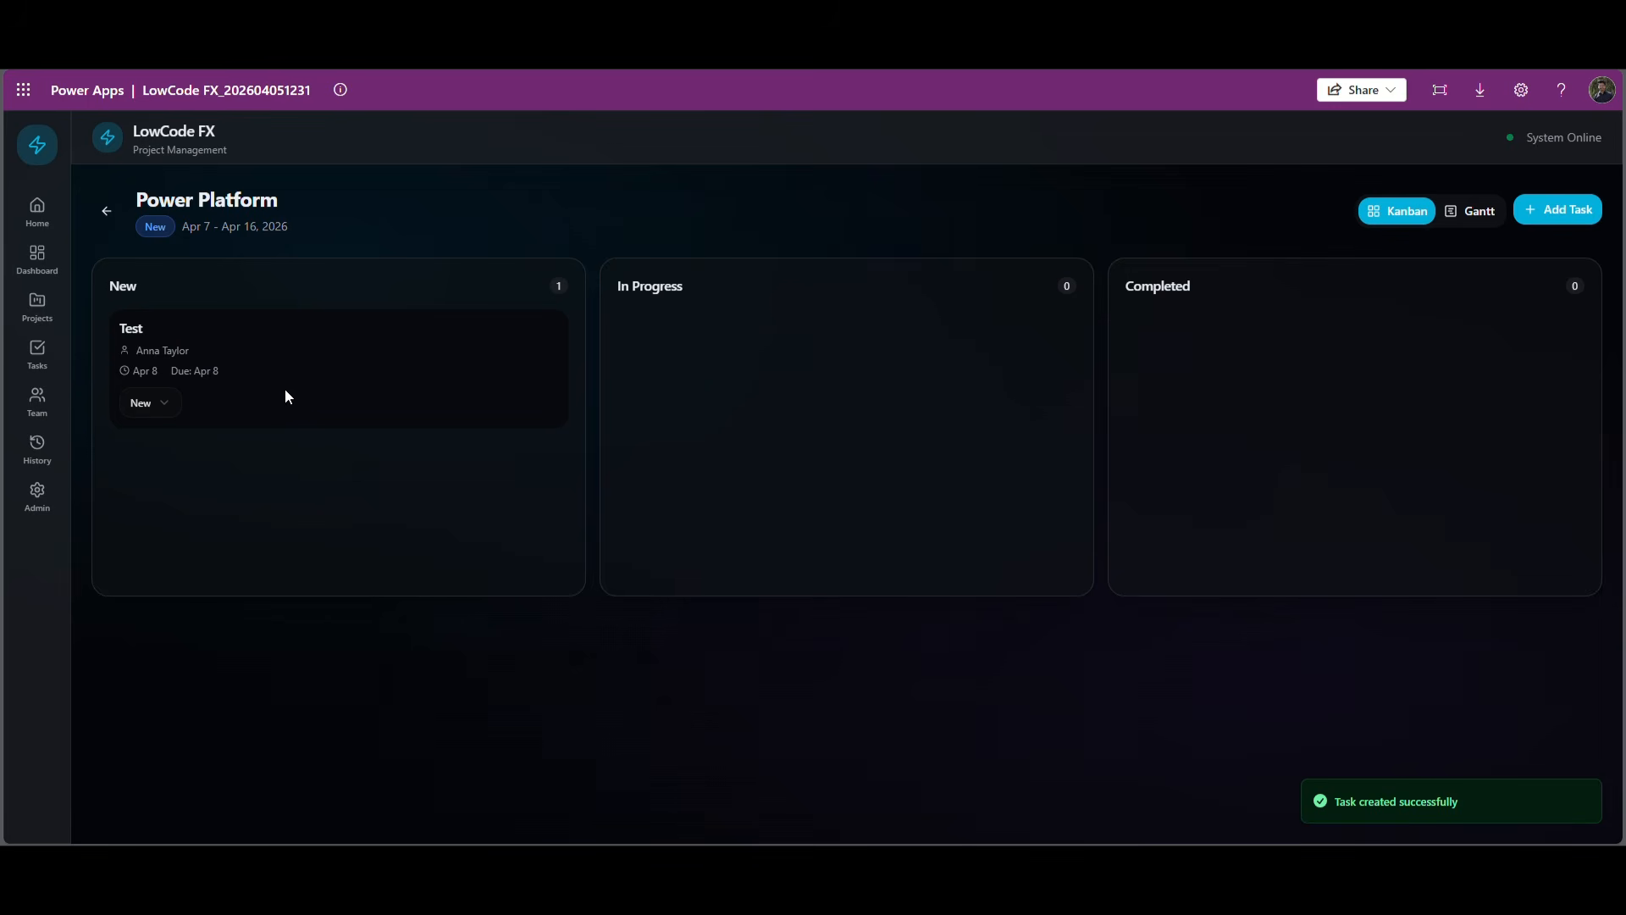
# Step: Set the Test task's status to In Progress and review its row on the All Tasks screen
pyautogui.click(167, 405)
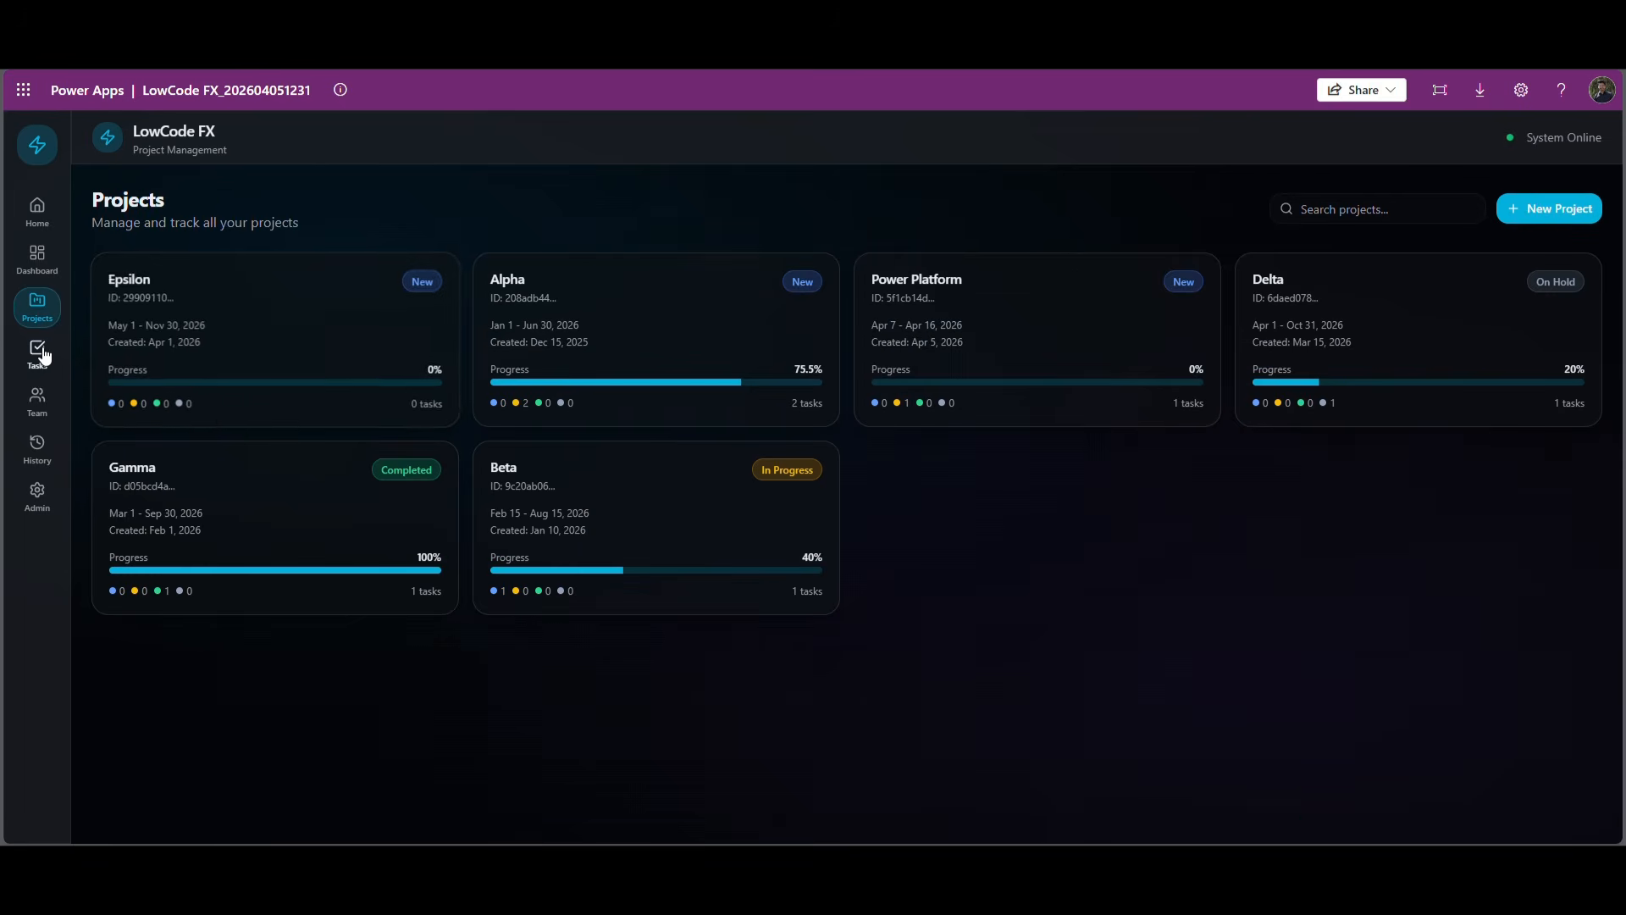
pyautogui.click(39, 354)
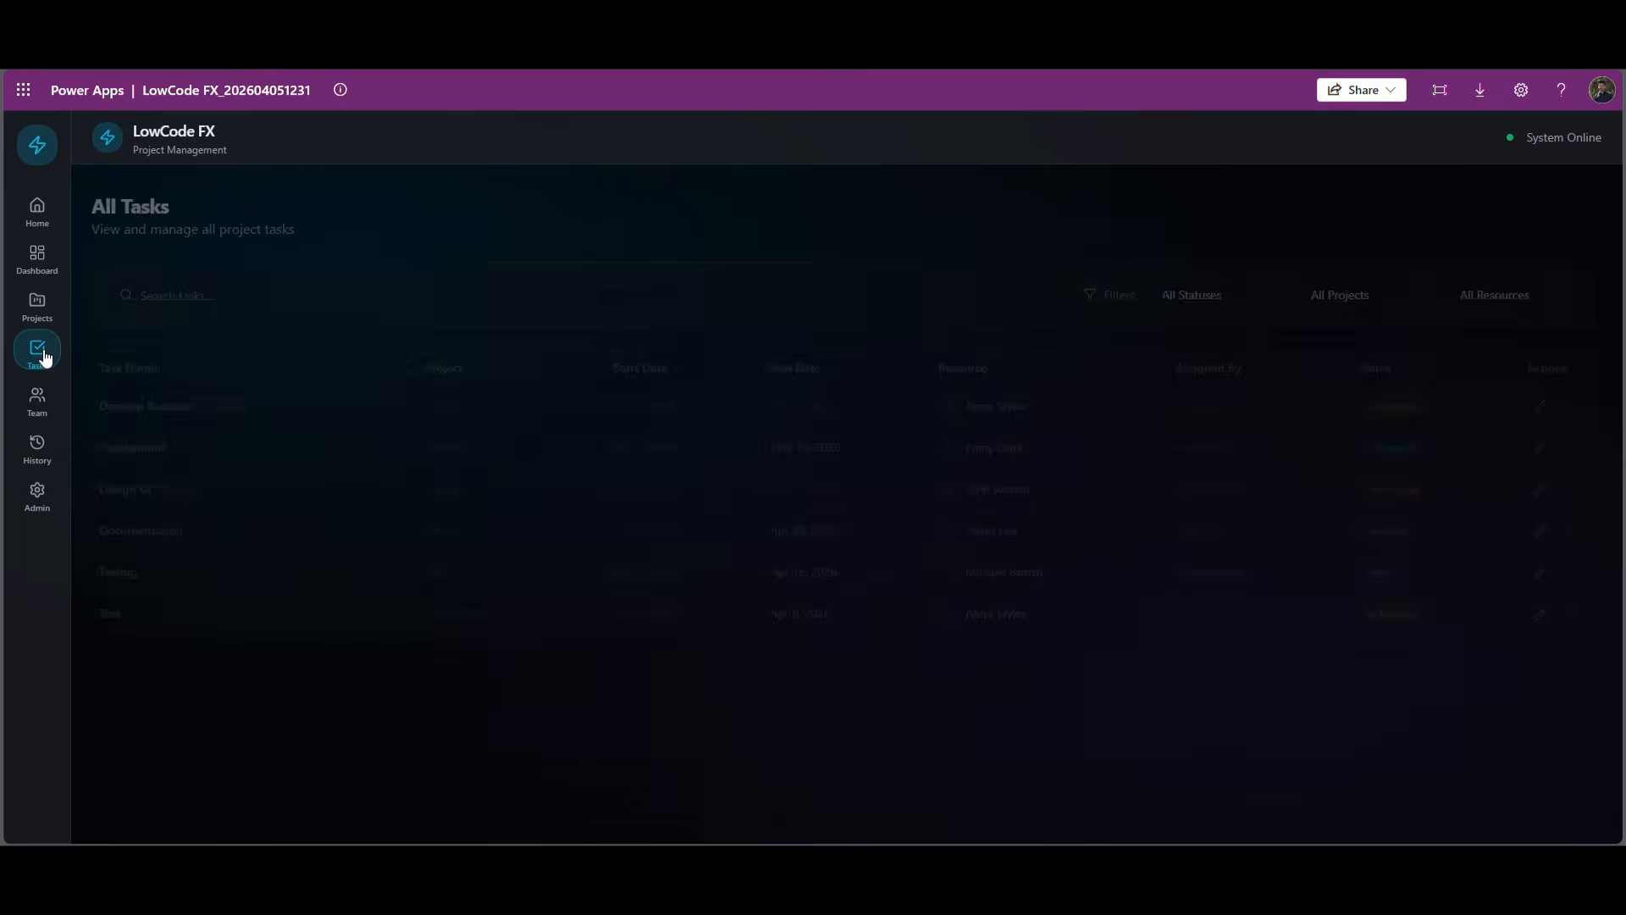
pyautogui.moveTo(105, 593); pyautogui.dragTo(1094, 606)
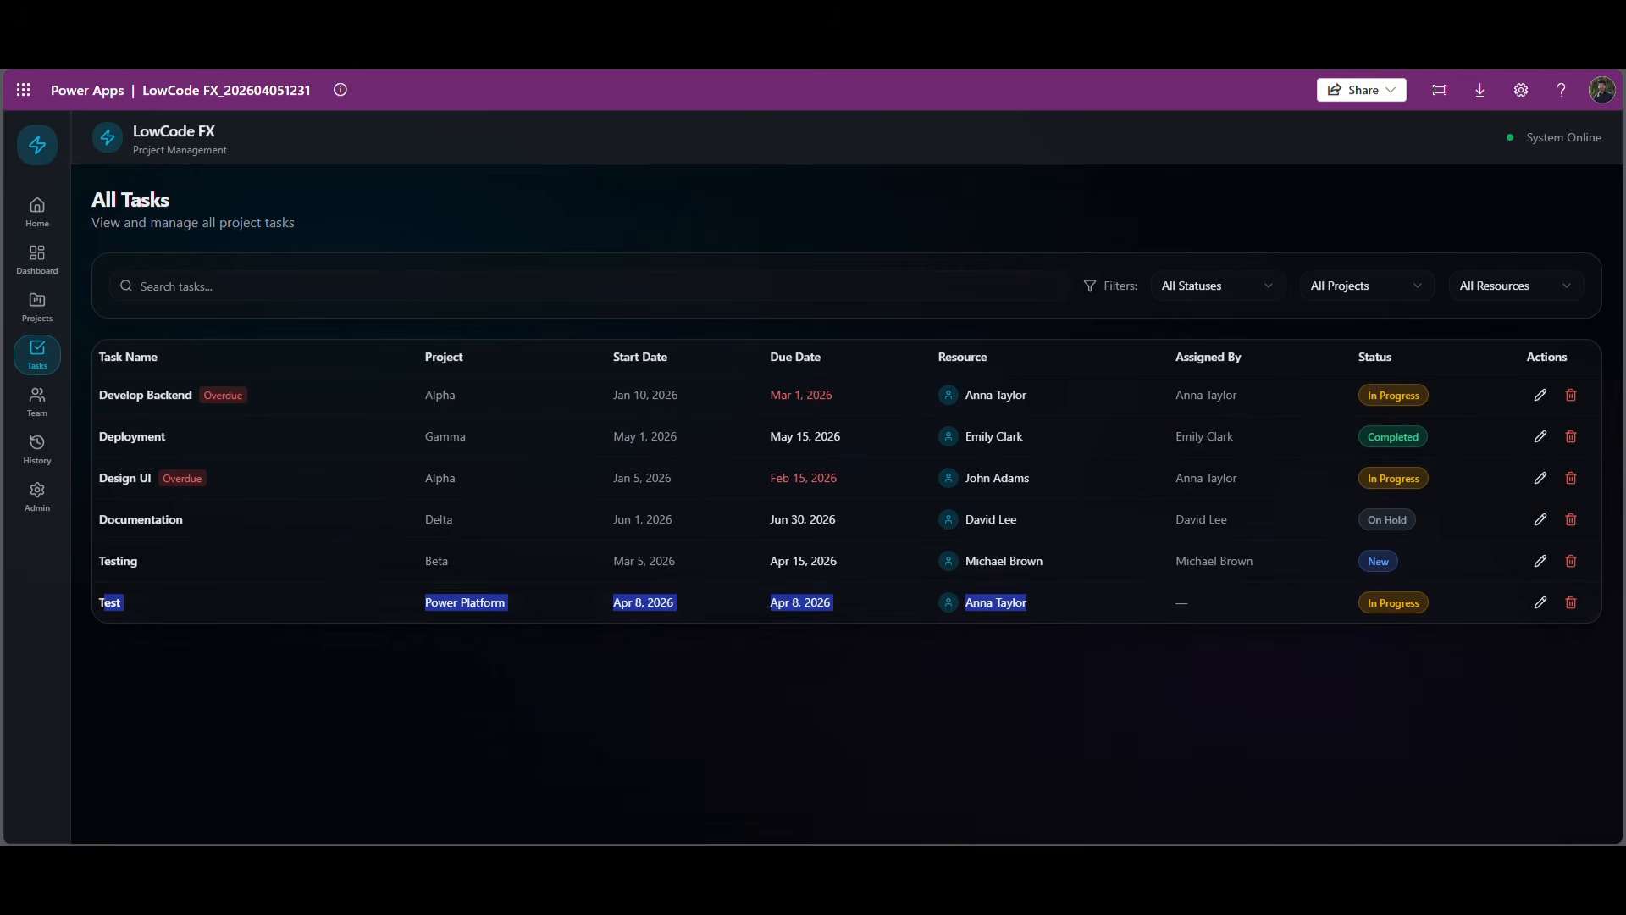
# Step: Edit the Test task in the All Tasks list and set its status to Completed
pyautogui.click(1540, 601)
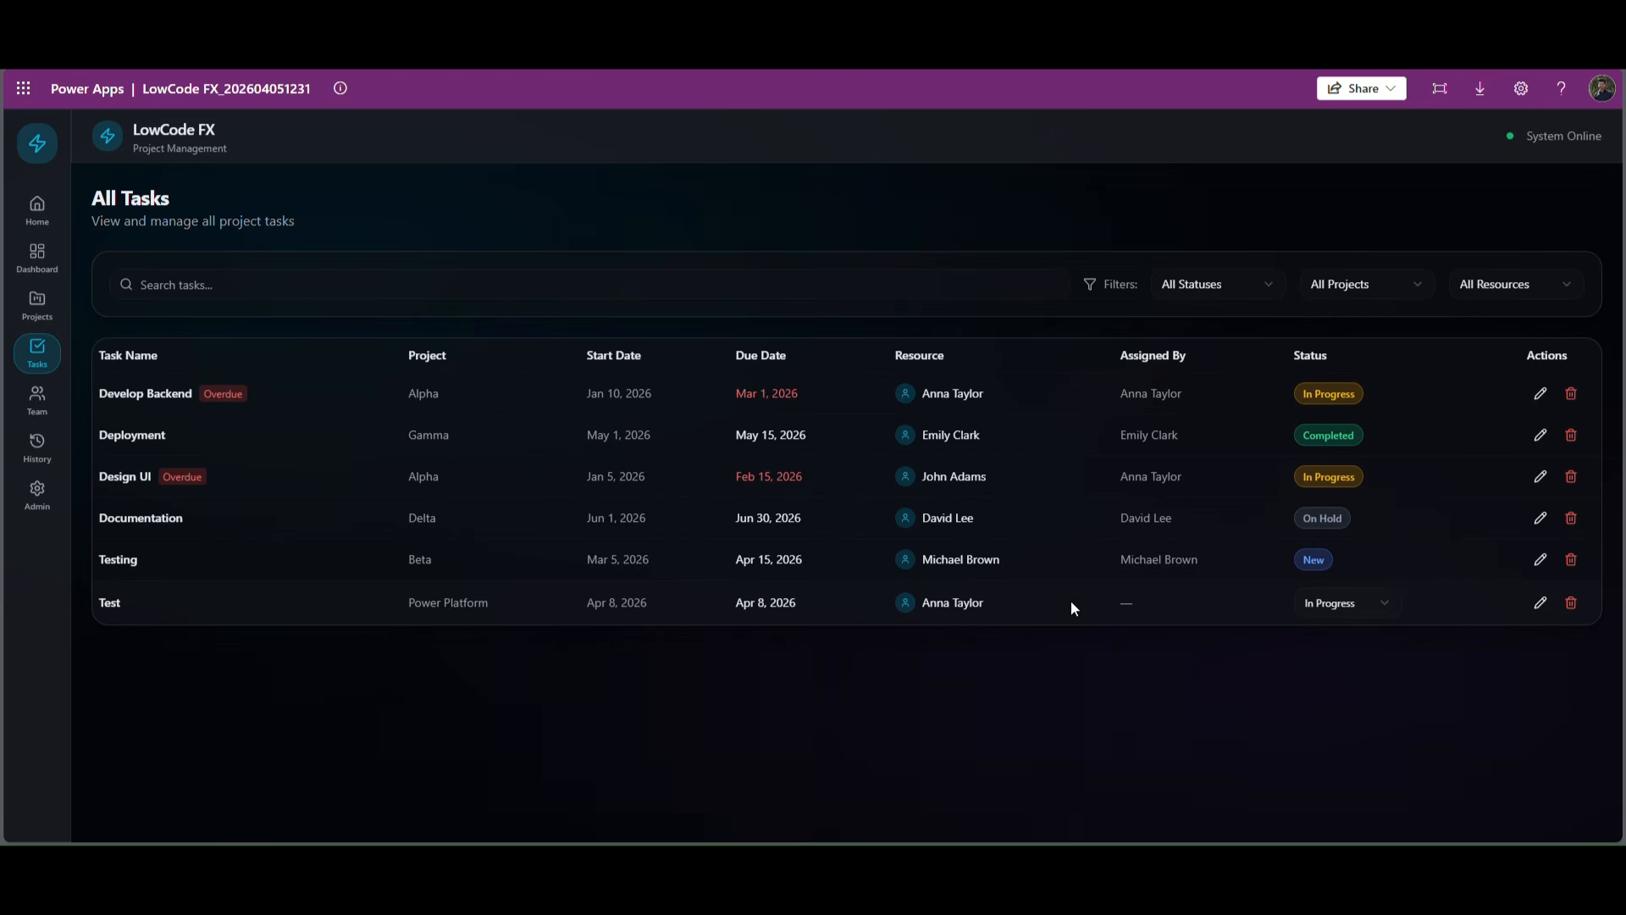
pyautogui.click(1358, 610)
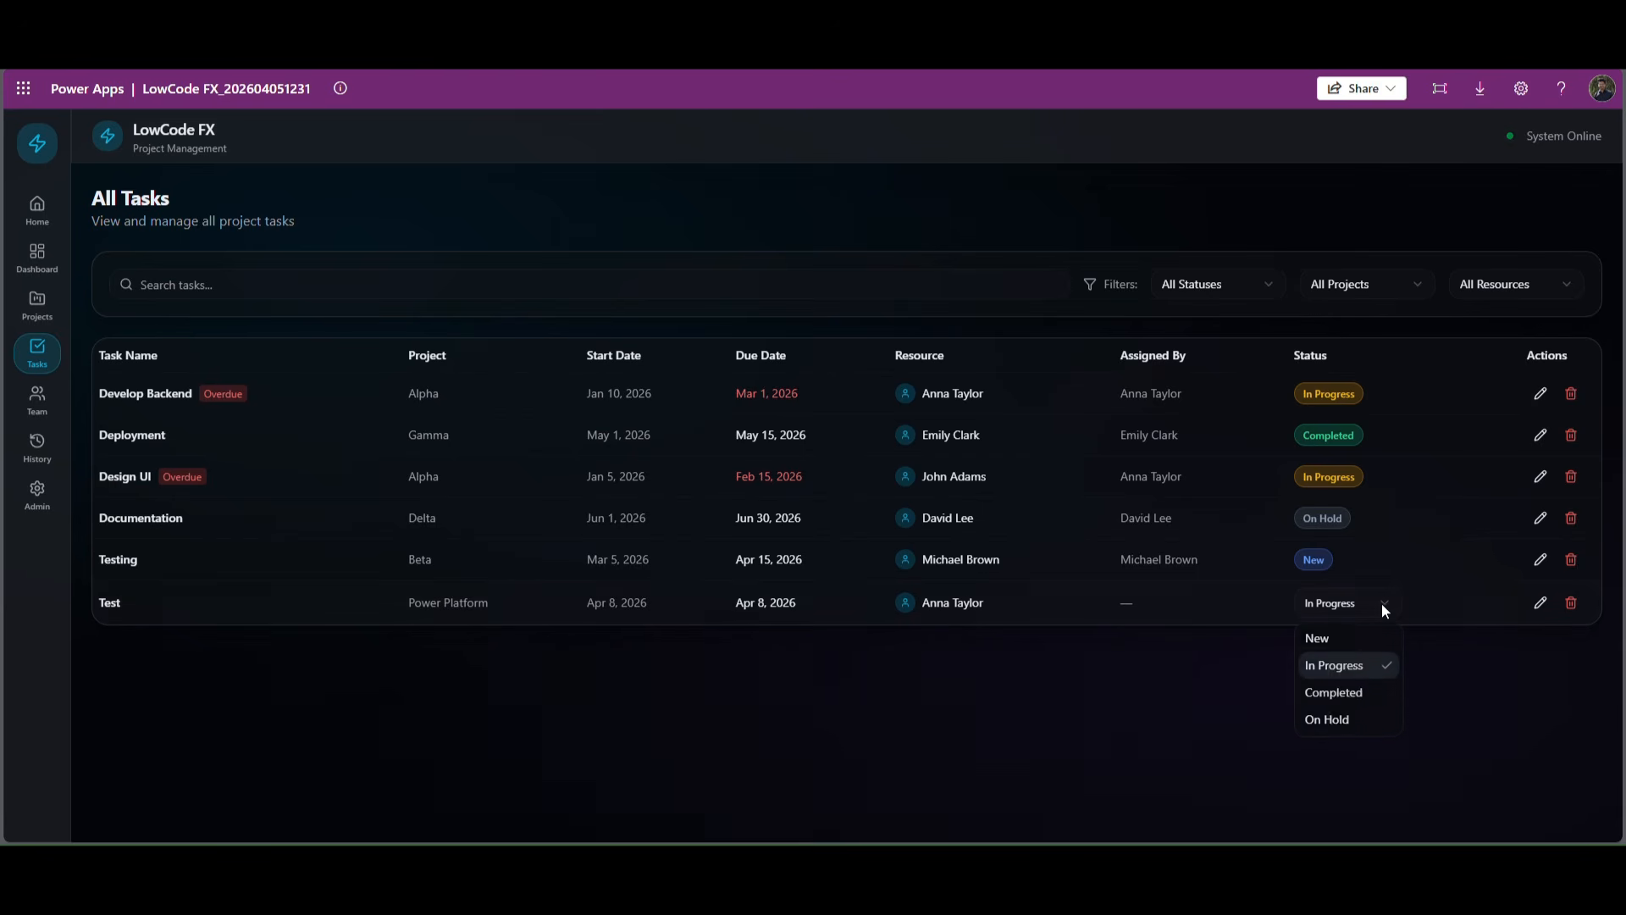
pyautogui.click(1344, 698)
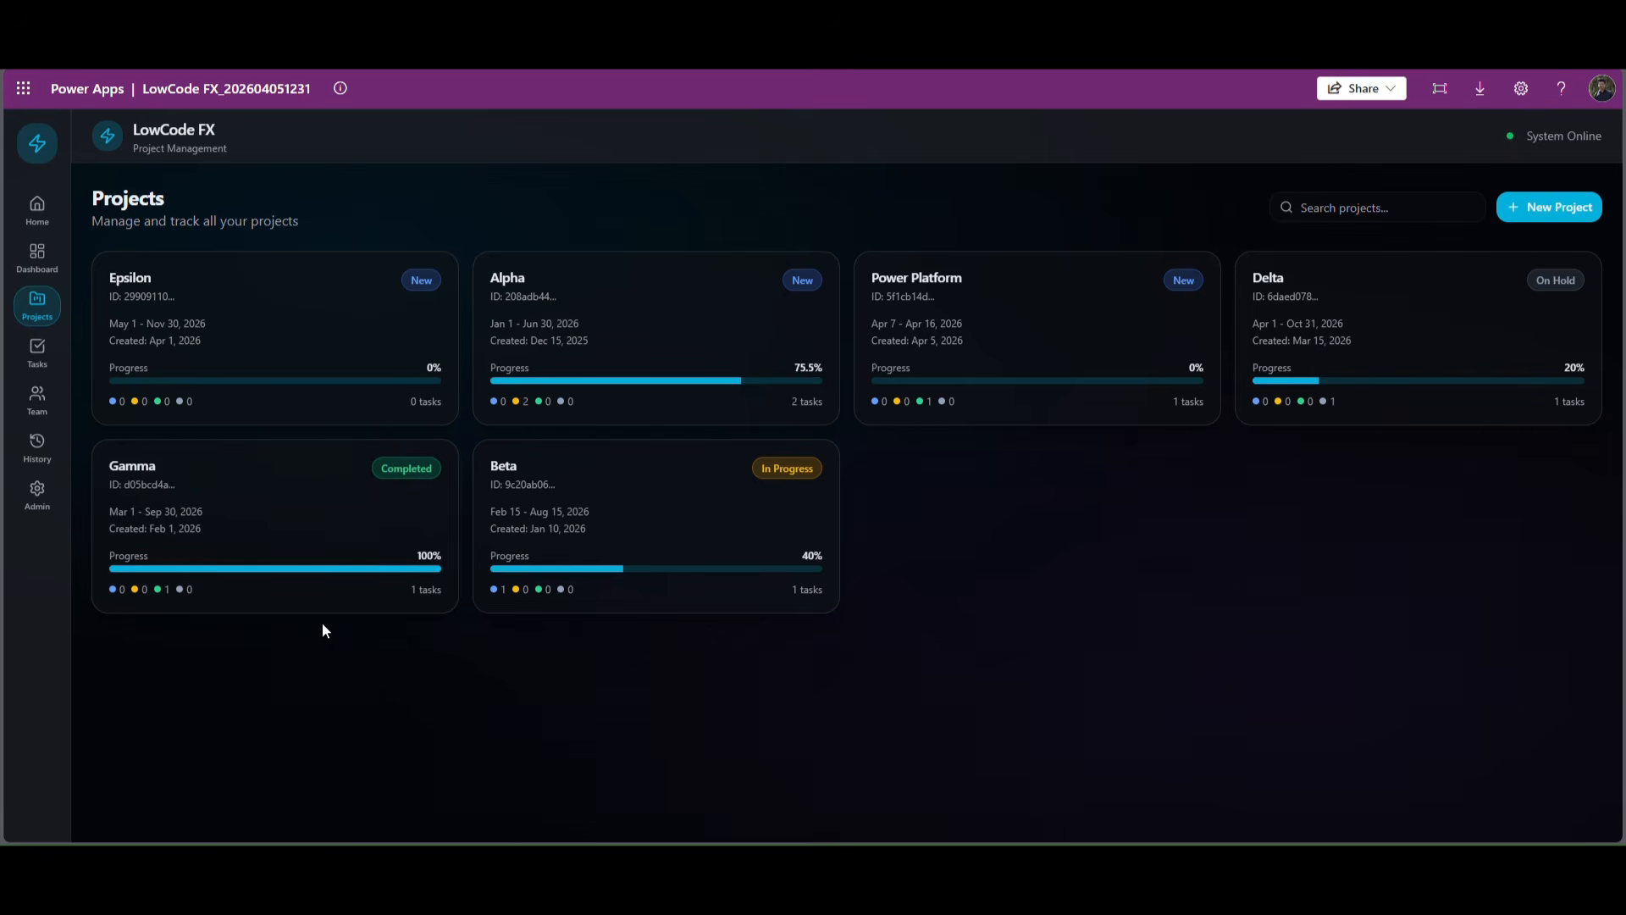
# Step: Check the History activity timeline and return to the Projects screen
pyautogui.click(34, 461)
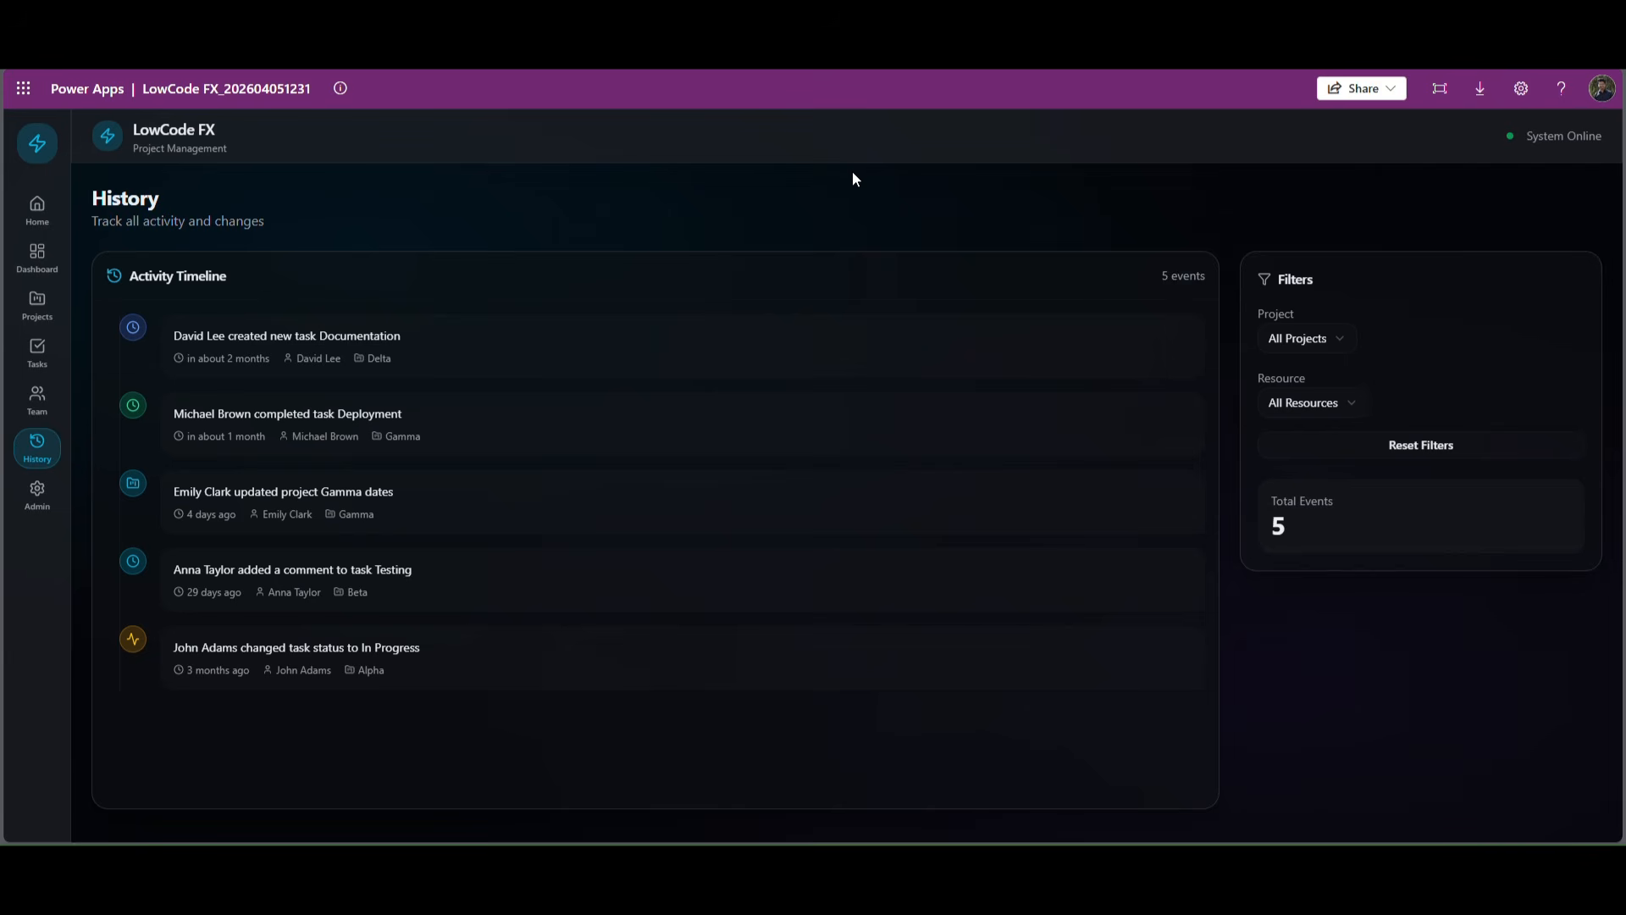
pyautogui.click(37, 306)
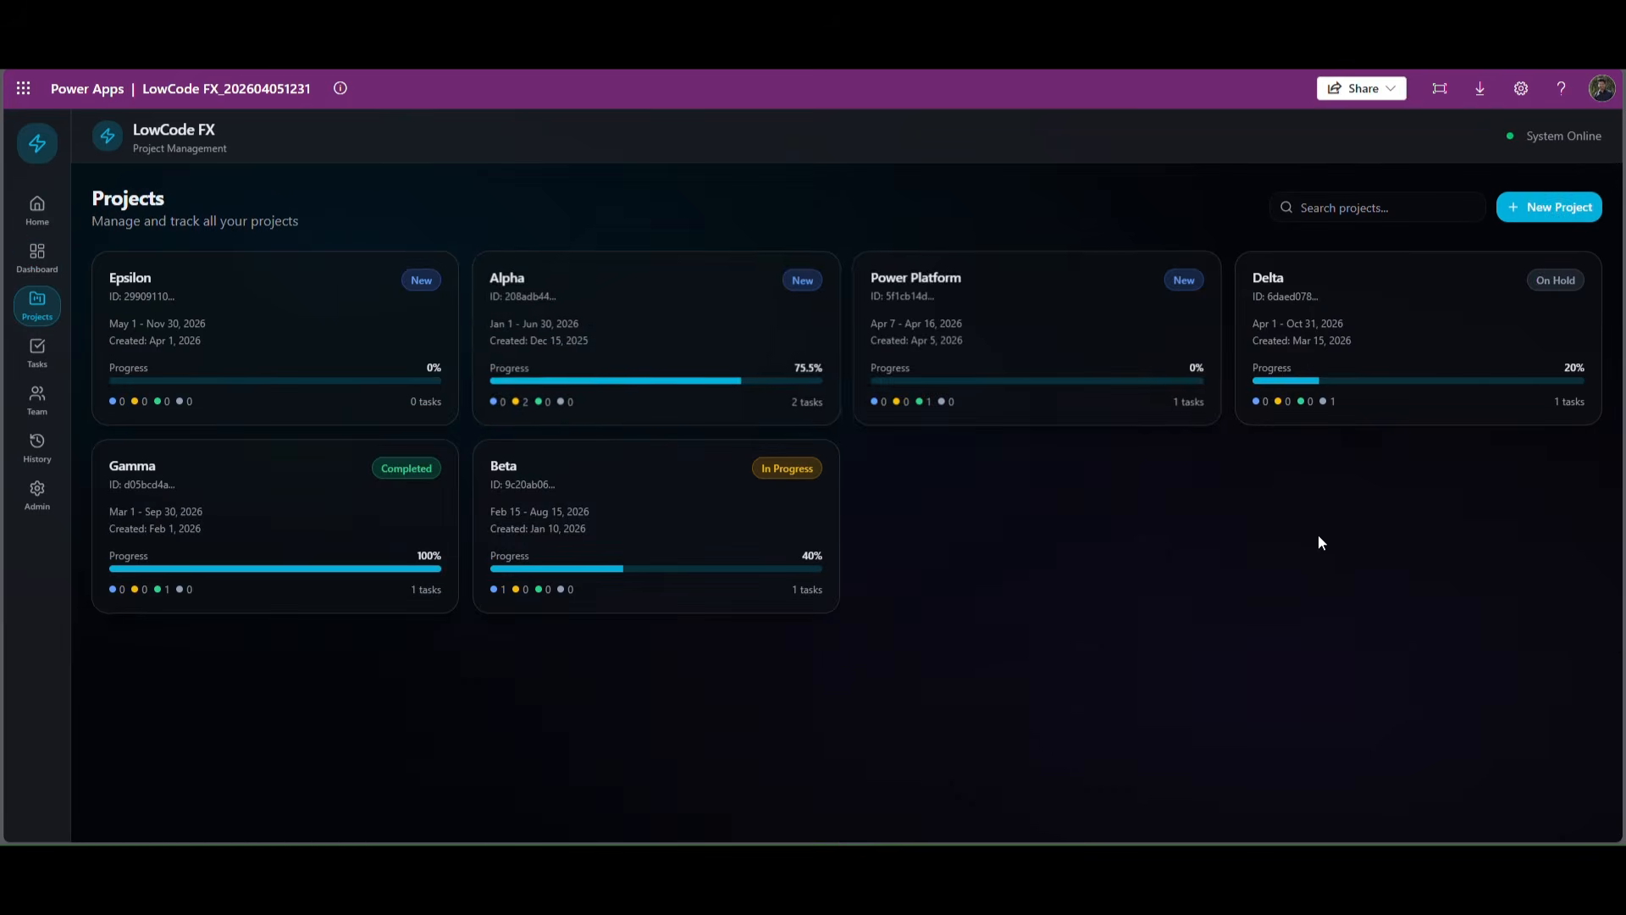